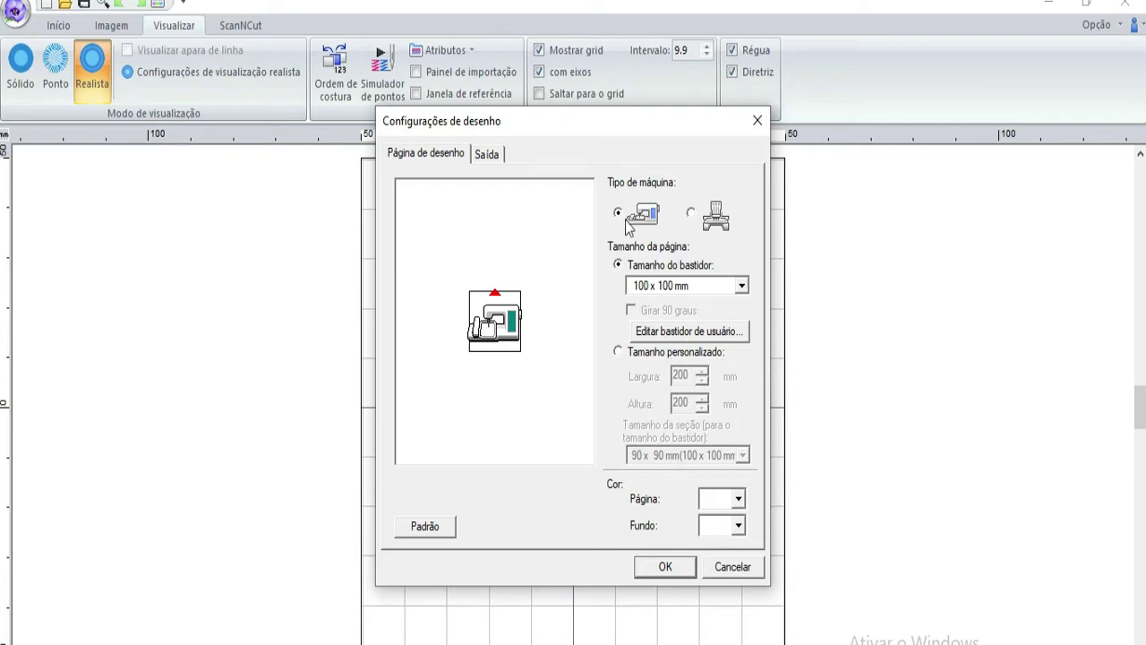
Accept the design page settings and apply the Brim fabric type in the fabric selector.
click(417, 160)
click(664, 565)
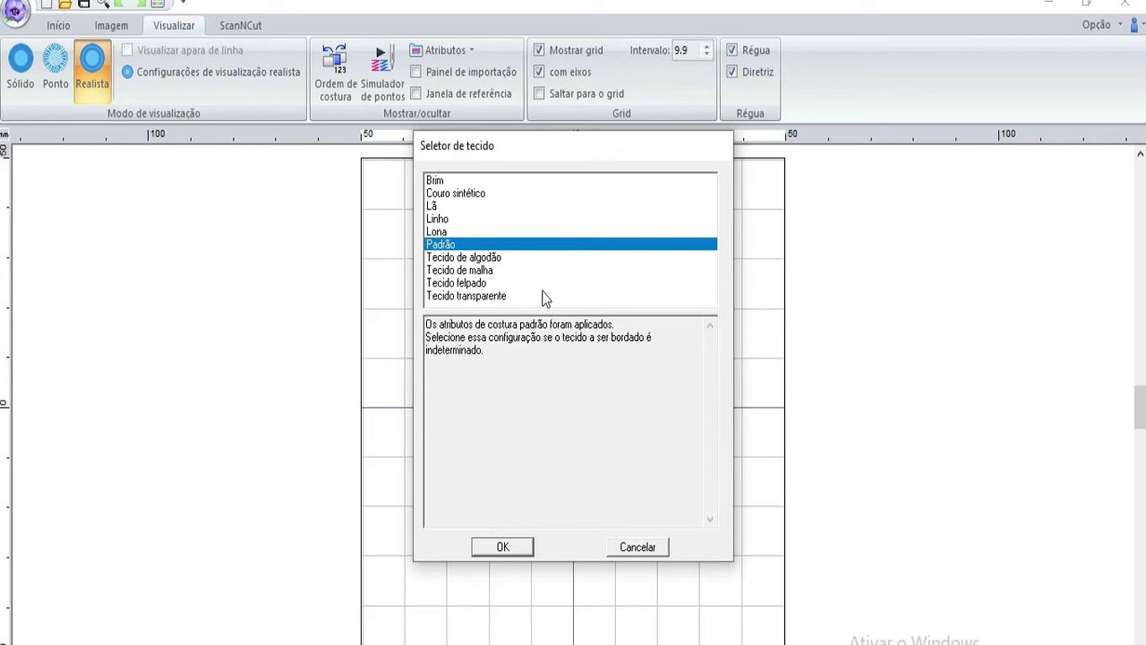
click(436, 181)
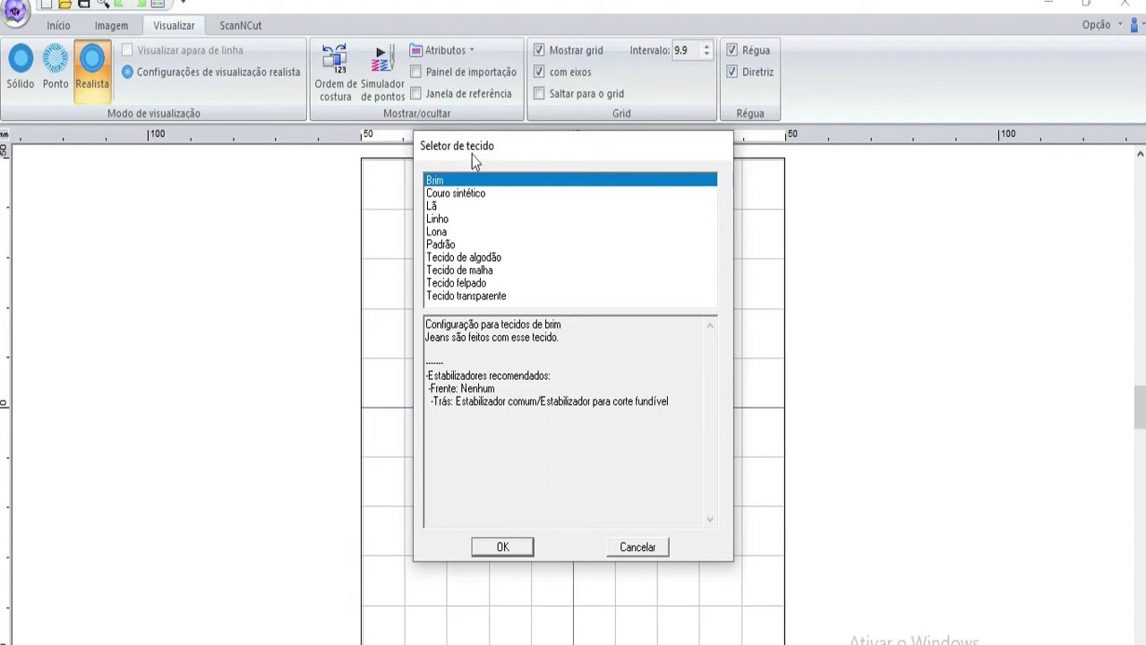
click(441, 219)
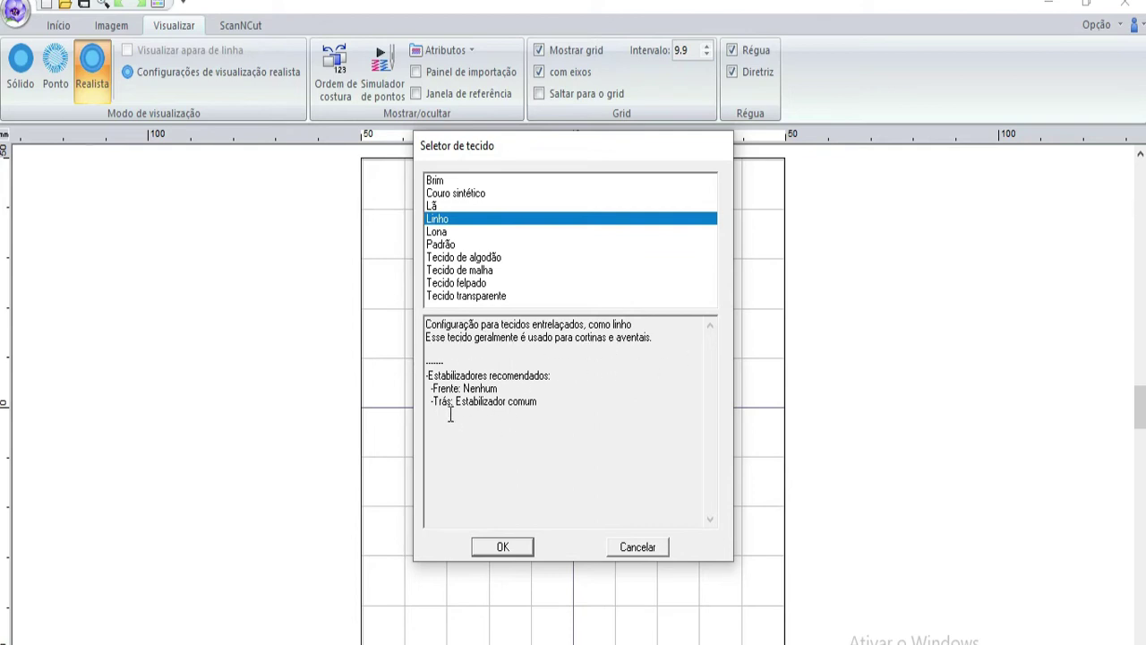
click(453, 181)
click(517, 550)
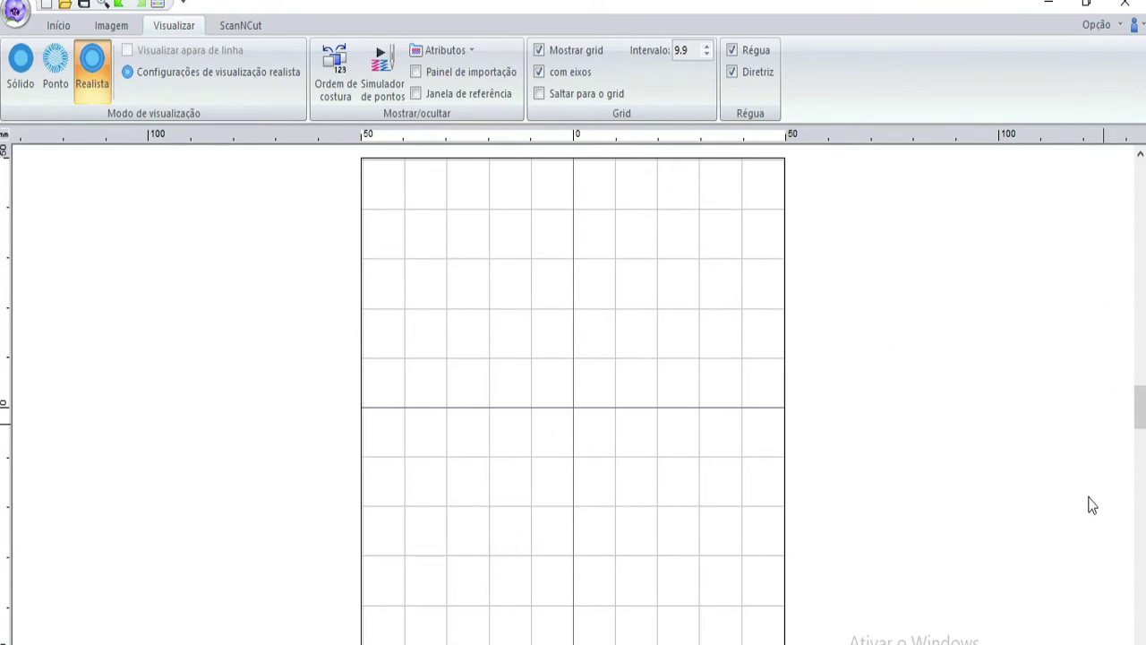
Show the import panel and browse its Tutorial and Pasta design sources.
click(417, 72)
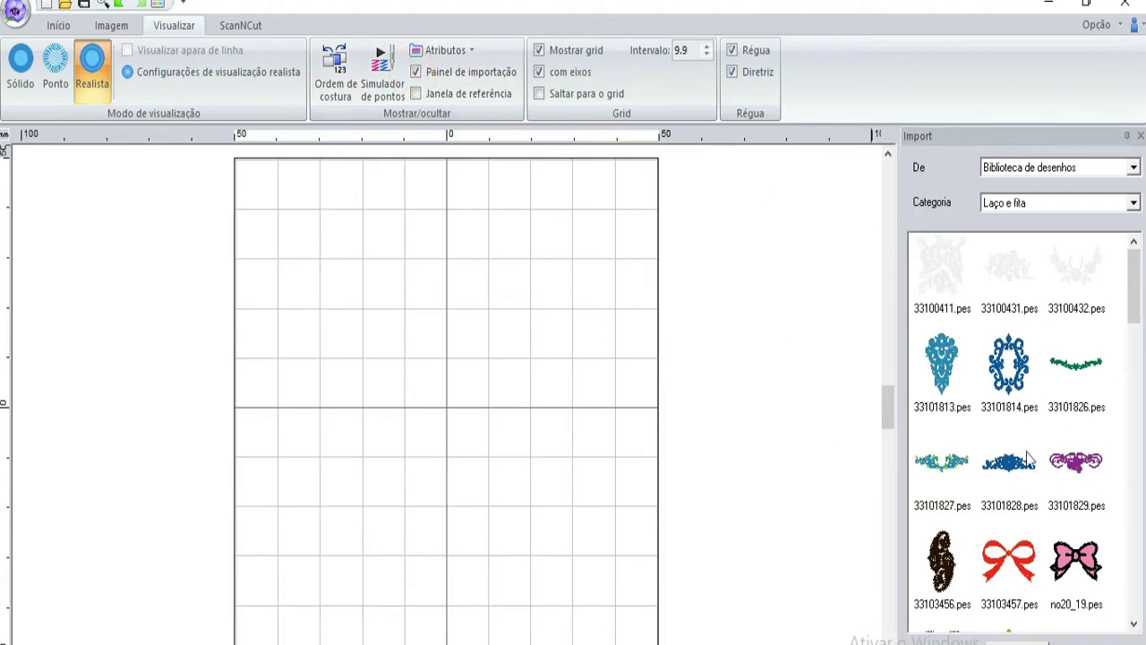
click(1136, 170)
click(1135, 170)
click(1136, 170)
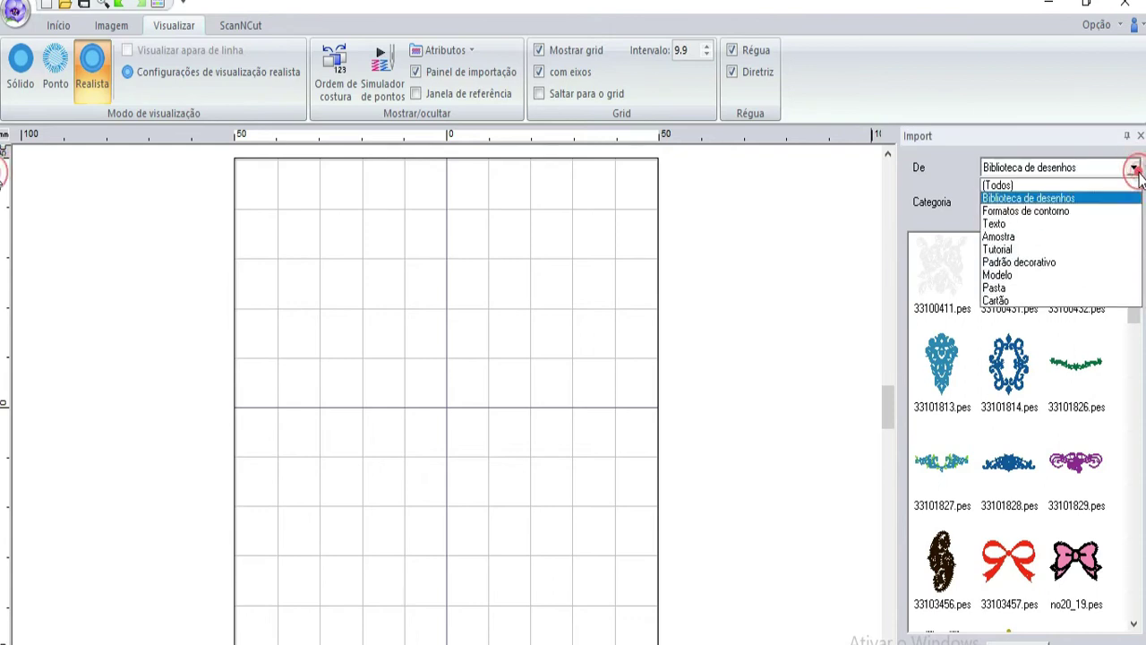
click(1030, 249)
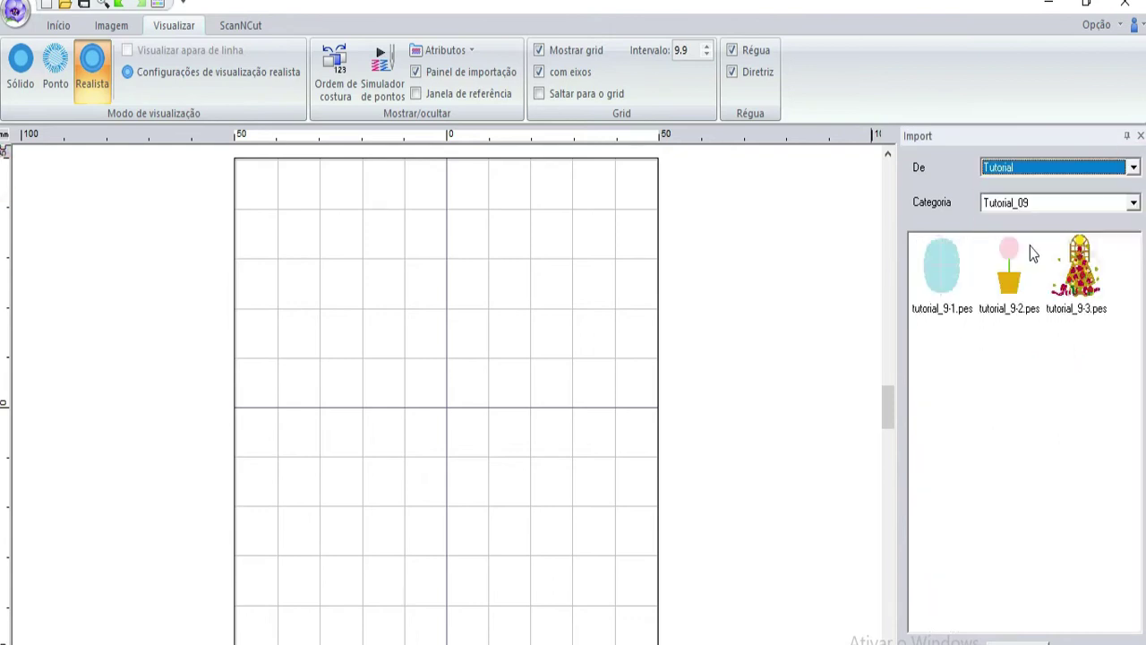
click(1134, 168)
click(1062, 287)
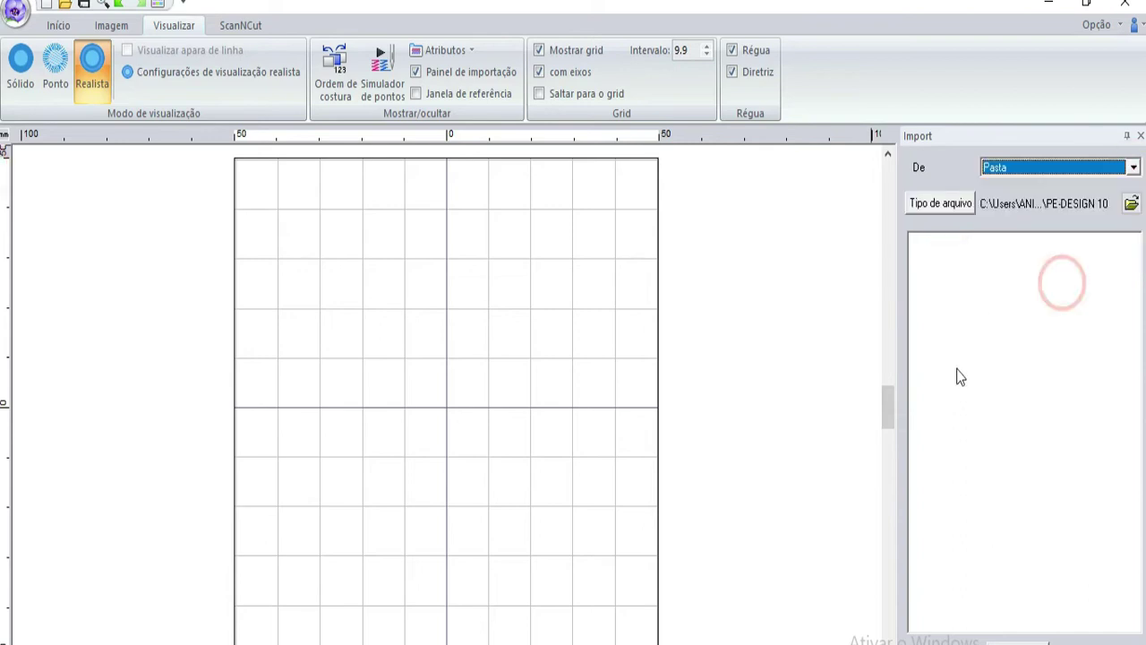
Browse the Amostra source's designs in the Bordado com corte/apliquê and Amostra de flores categories.
click(1135, 169)
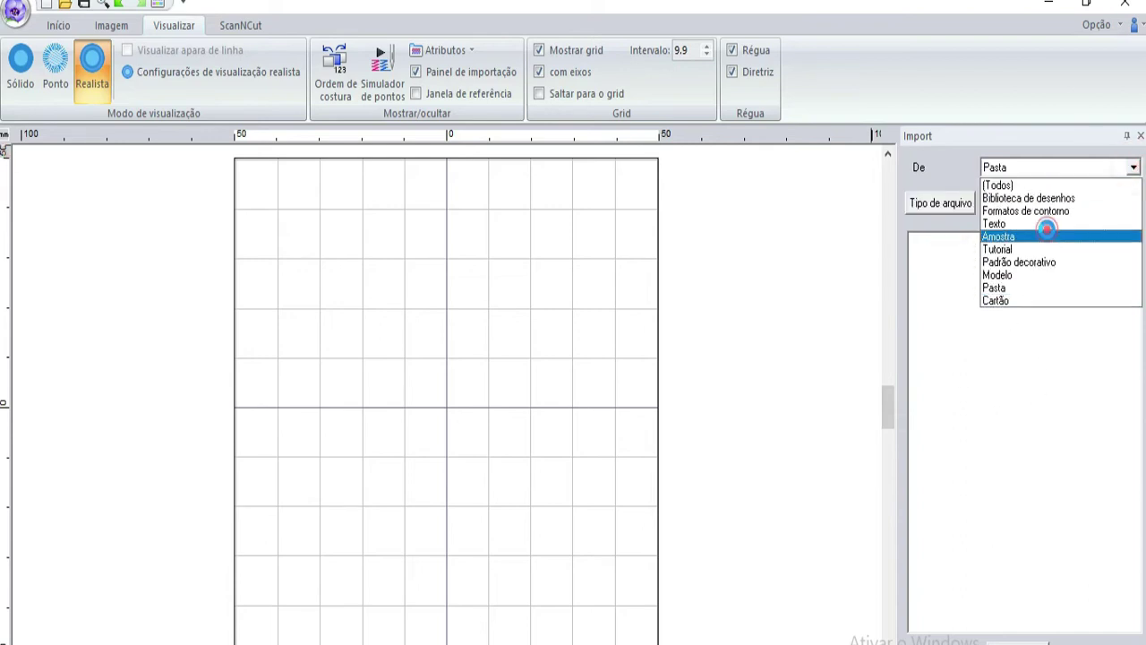
click(1046, 235)
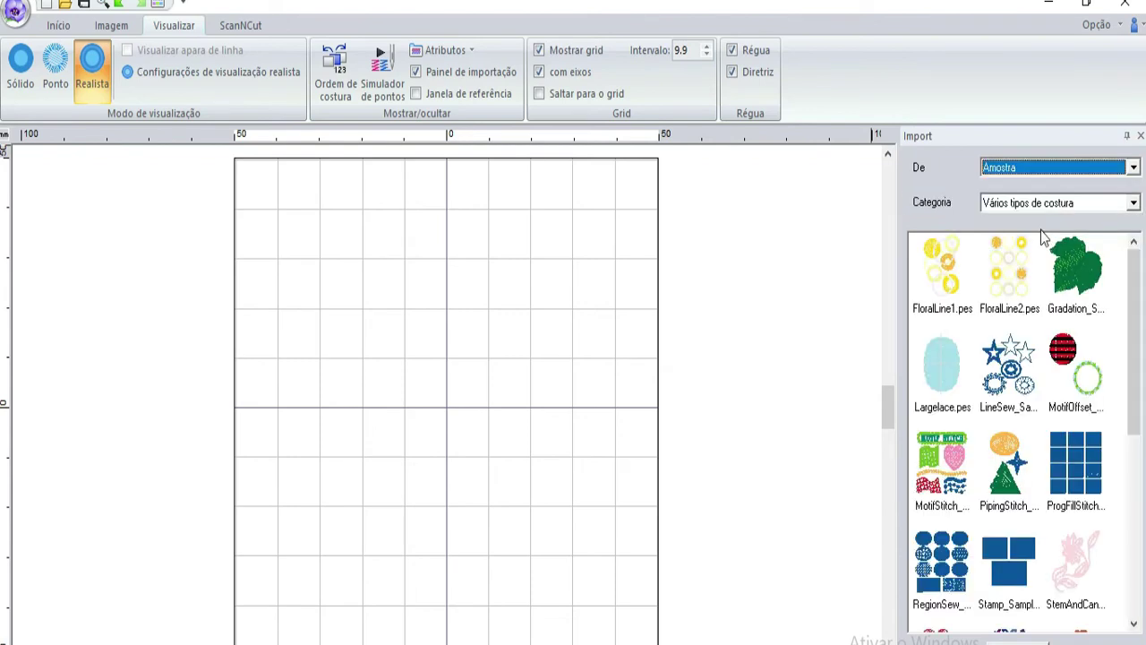
click(1134, 203)
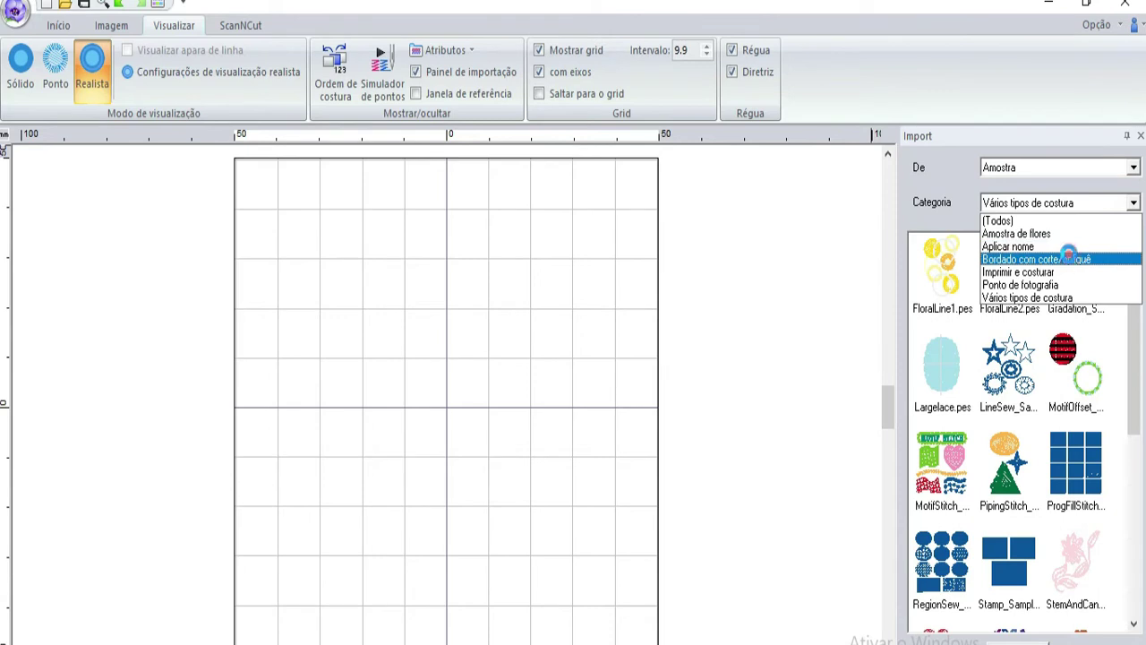
click(1072, 259)
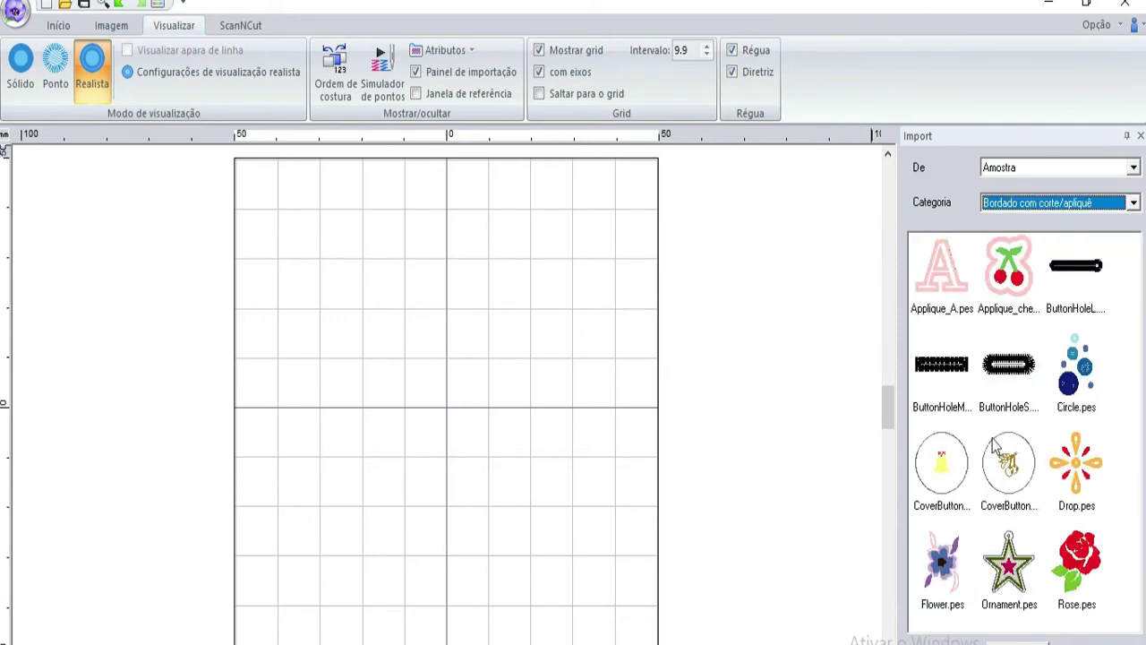
click(1134, 205)
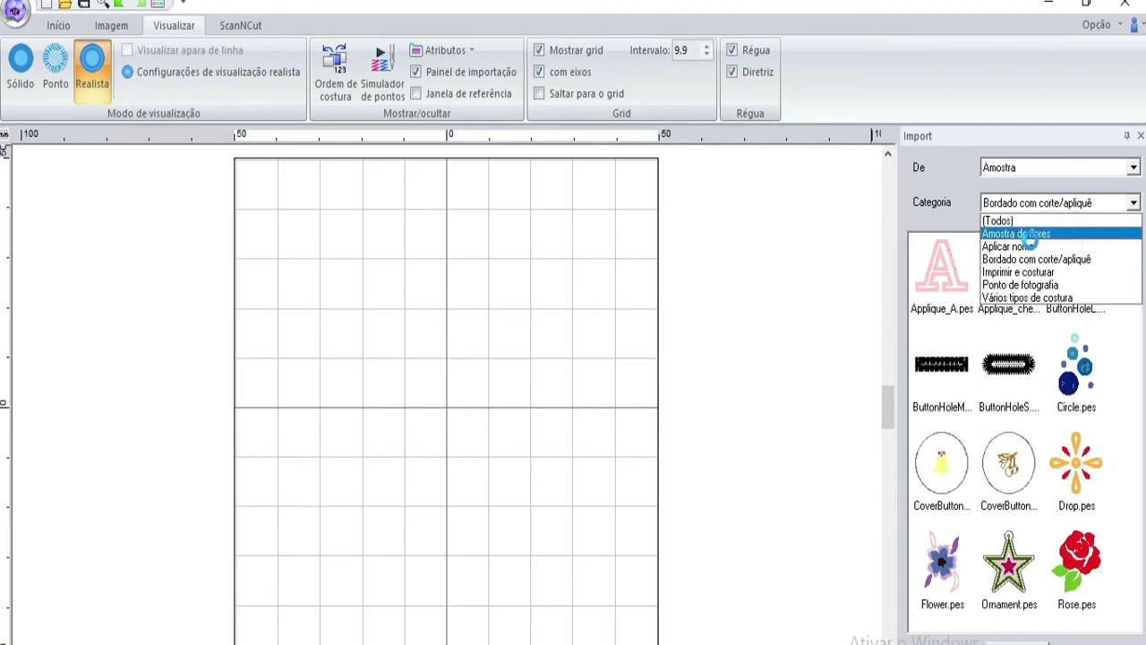
click(1032, 235)
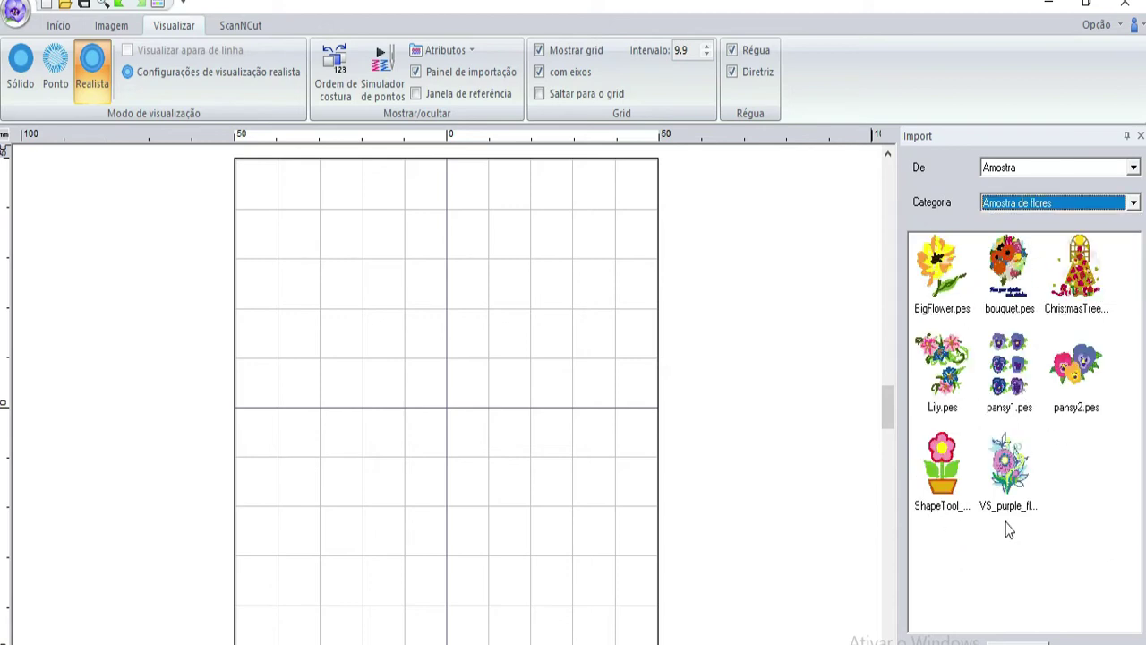
Open the design library through the assistant's embroidery pattern import and view the Furo de botão S category.
click(16, 15)
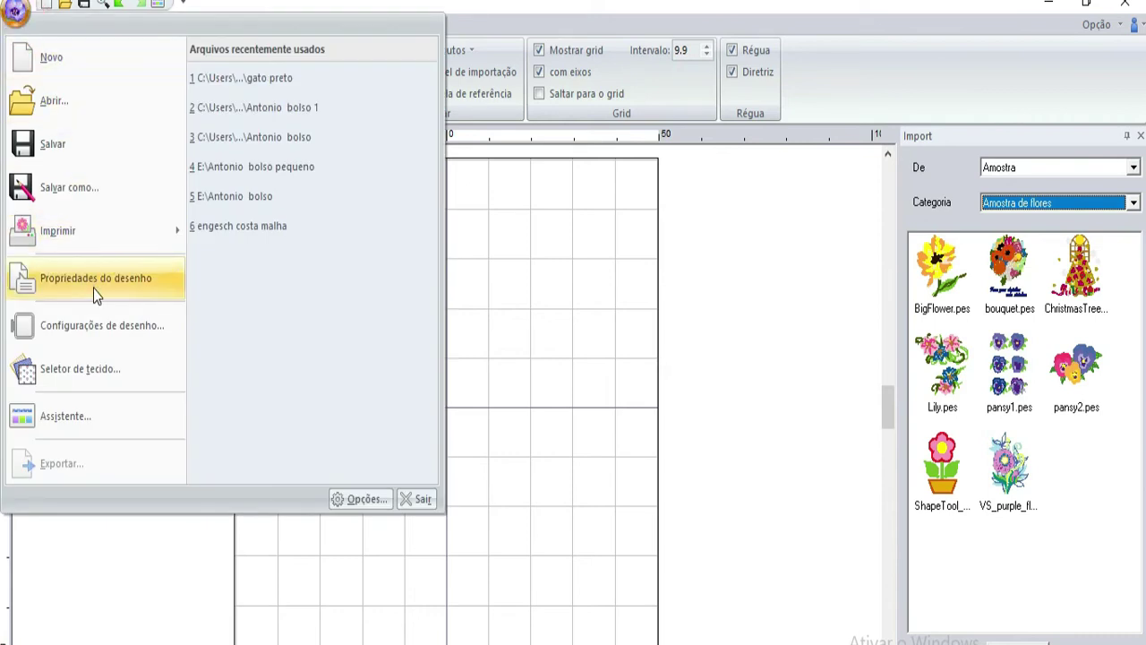
click(99, 404)
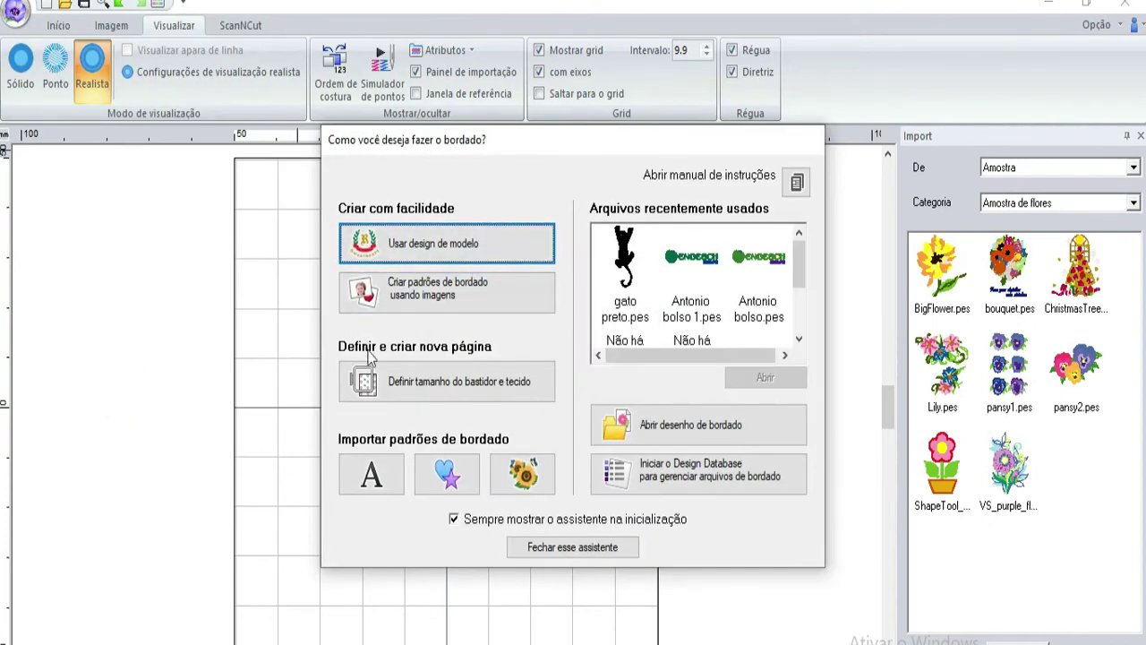
click(534, 482)
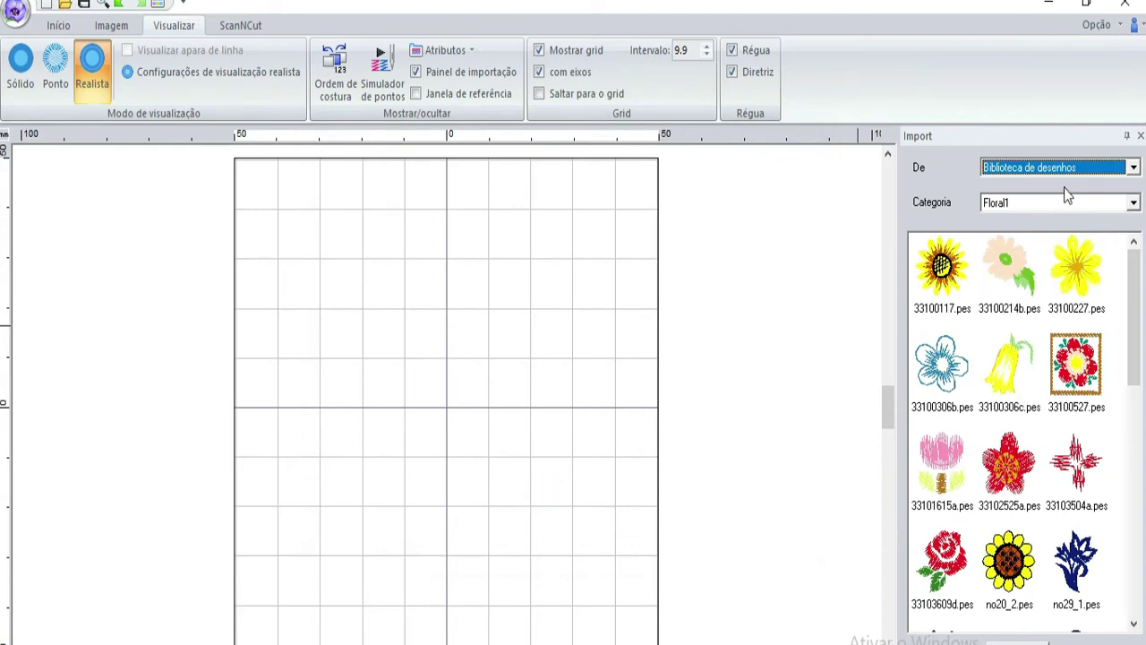
click(1132, 204)
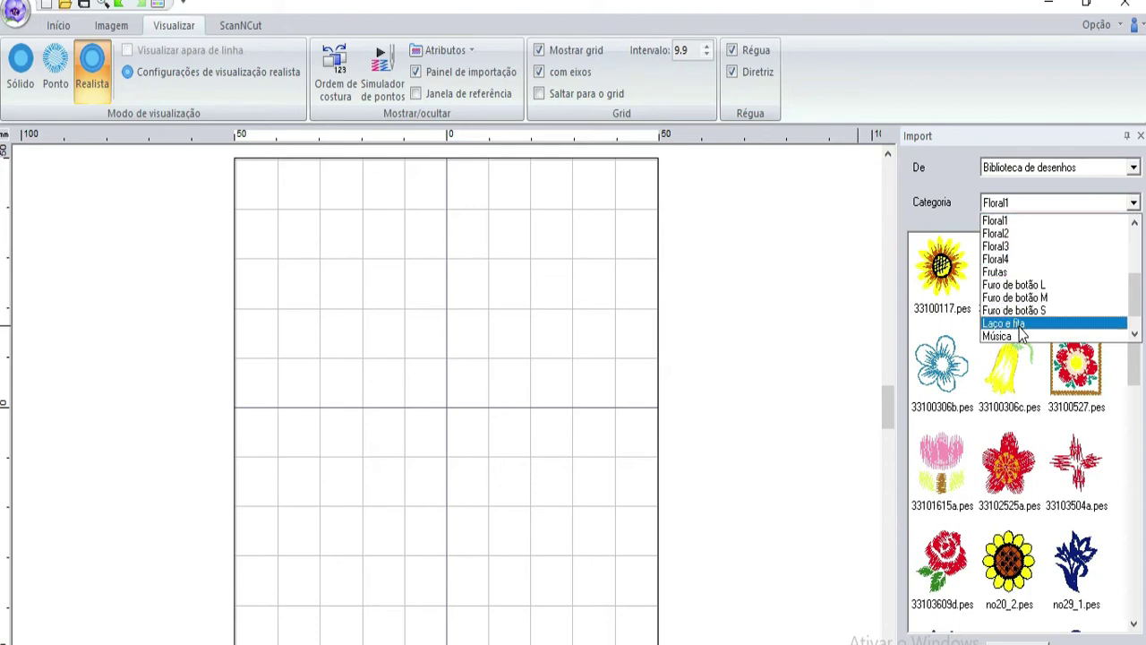
click(1021, 312)
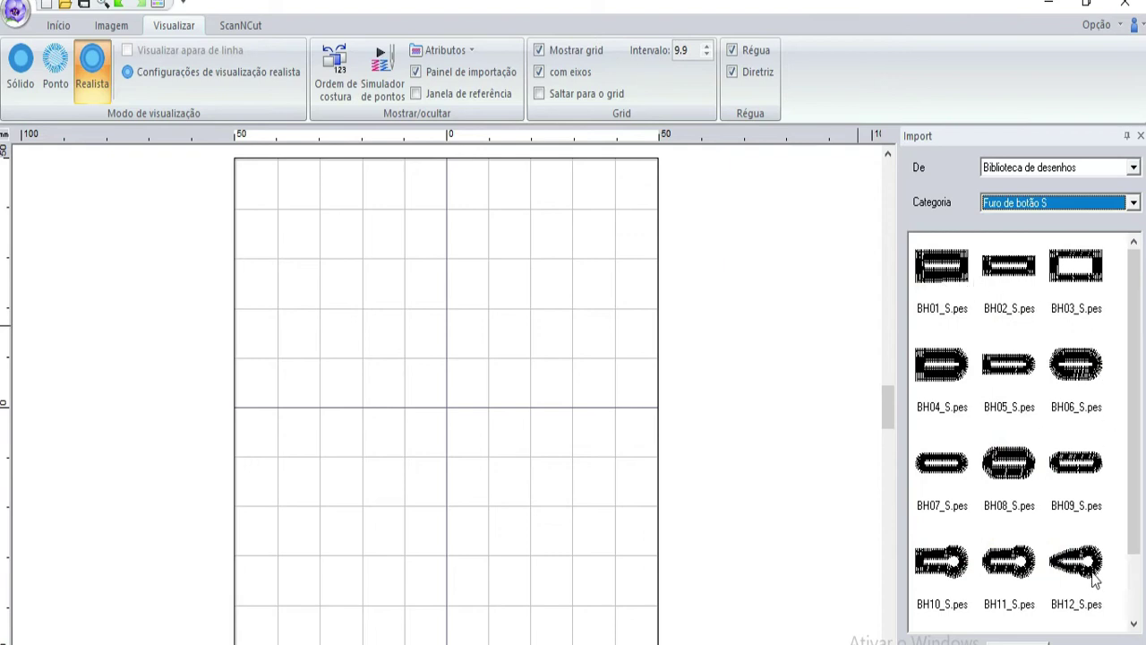
Compare the library's buttonhole designs in the Furo de botão M, Furo de botão L and Furo de botão S categories.
click(1133, 203)
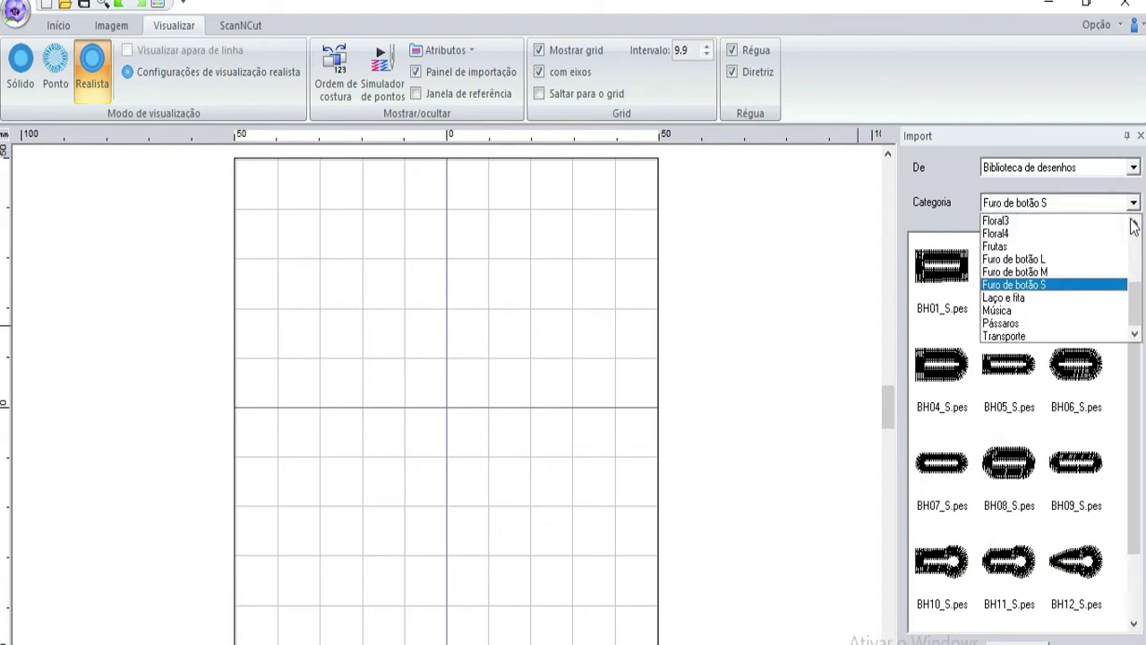
click(1080, 271)
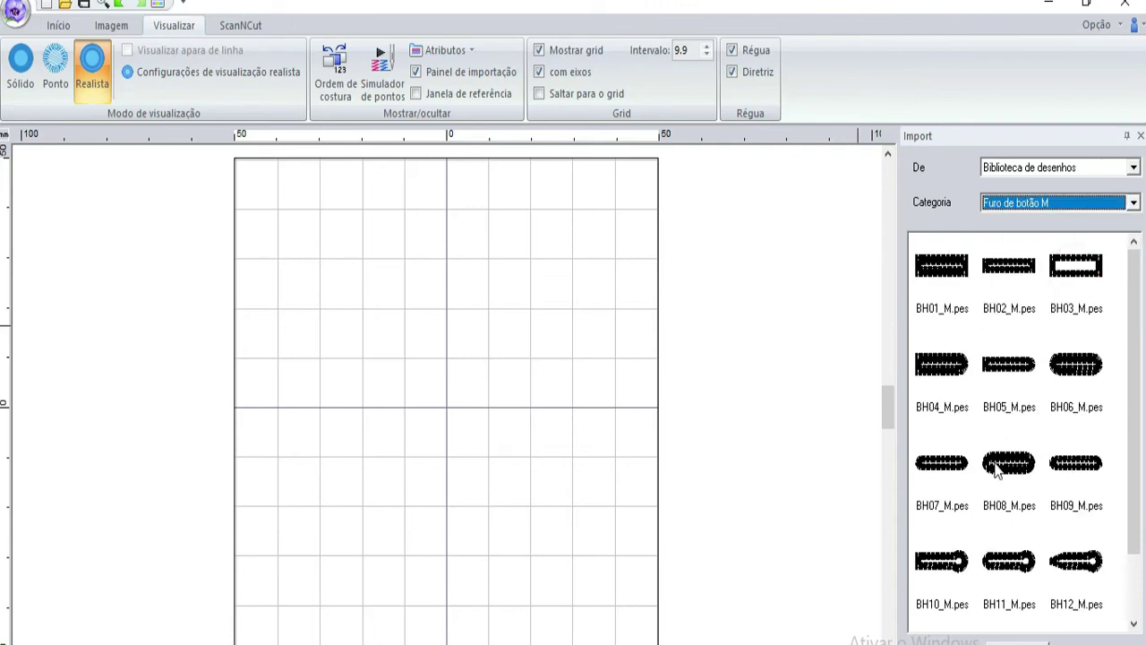
click(1132, 202)
click(1094, 262)
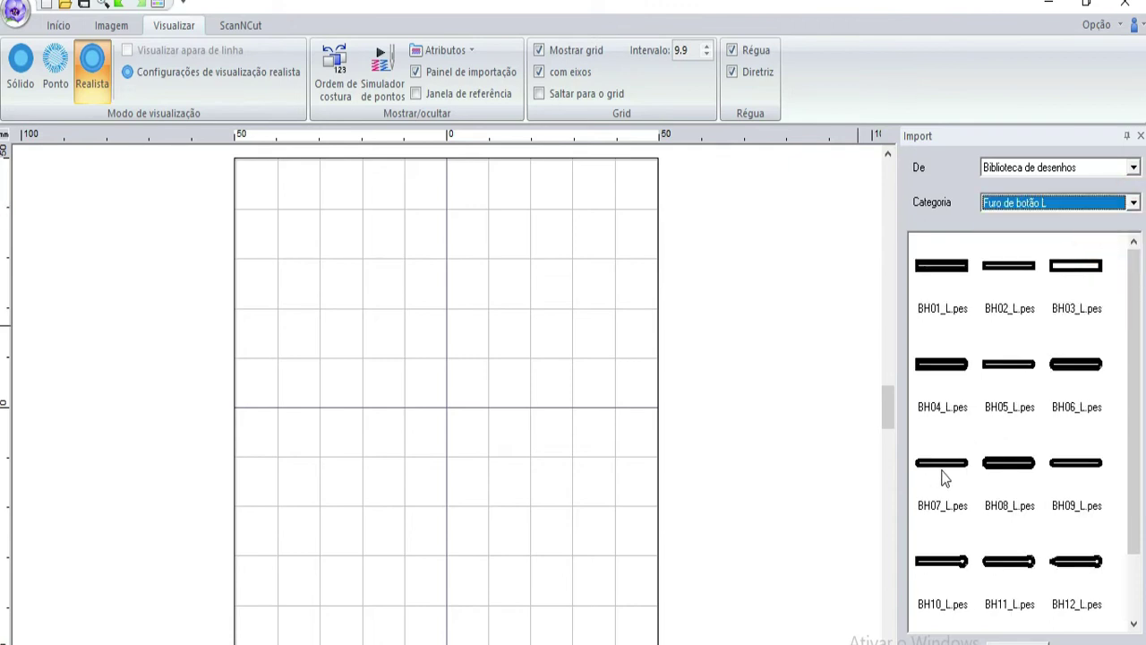
scroll(975, 485, down, 1)
scroll(975, 486, up, 1)
click(1126, 204)
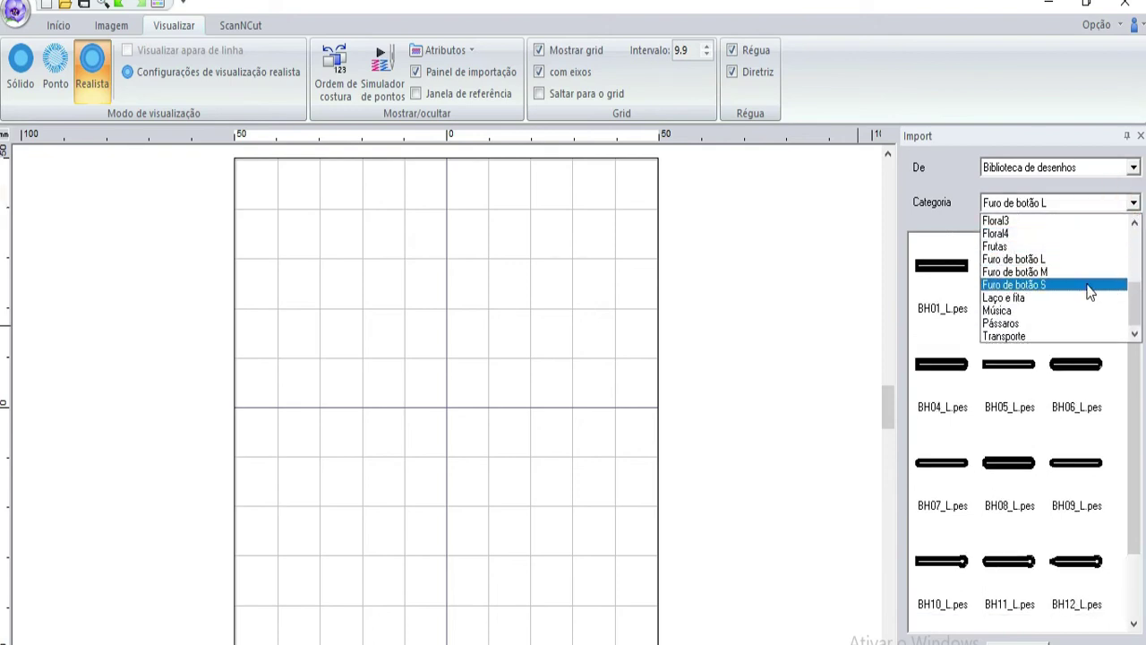
click(1090, 287)
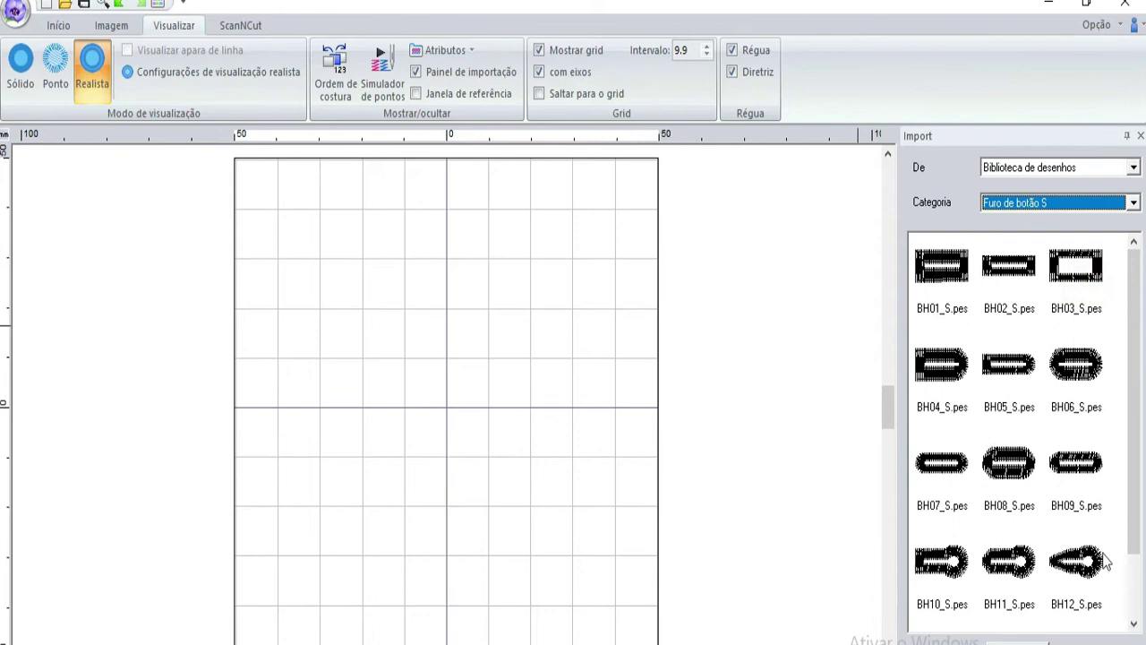
List the library designs in the Laço e fita category.
click(1133, 203)
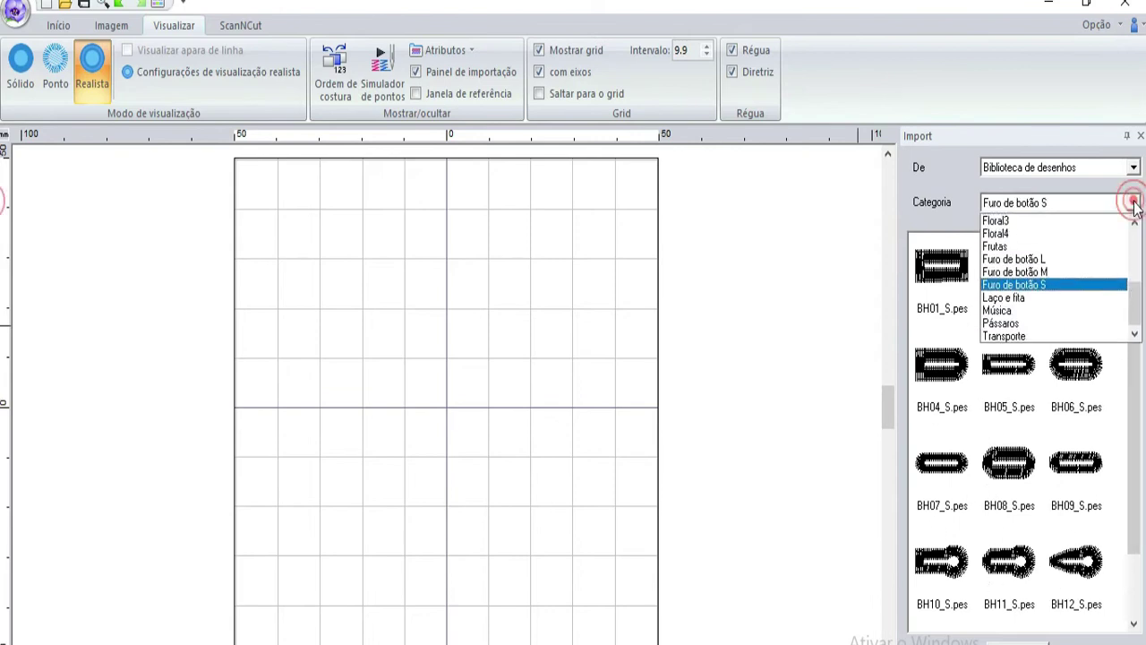
drag(1093, 297, 1019, 298)
click(1019, 298)
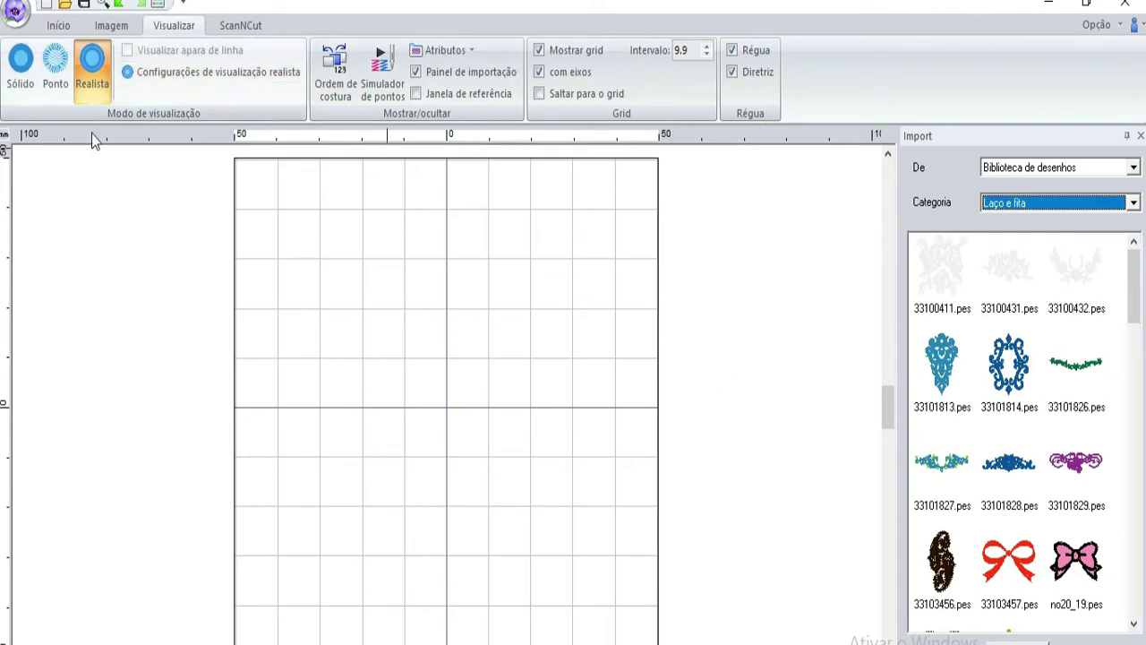
Return to the design library through the assistant's pattern import and view the Furo de botão L category.
click(16, 13)
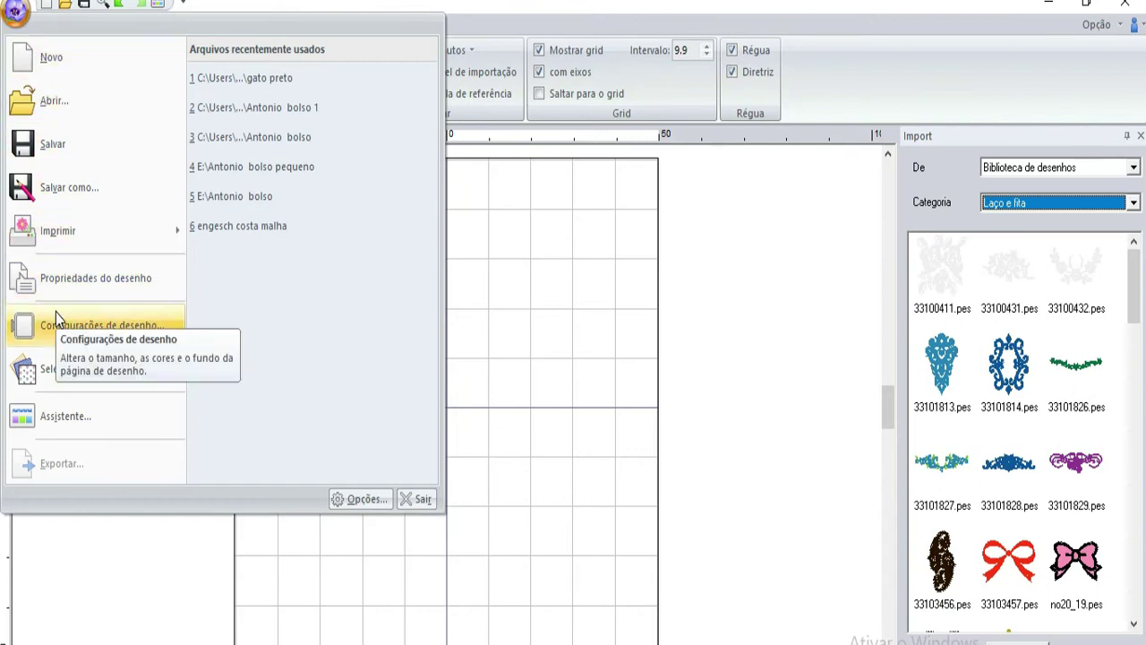
click(99, 416)
click(566, 546)
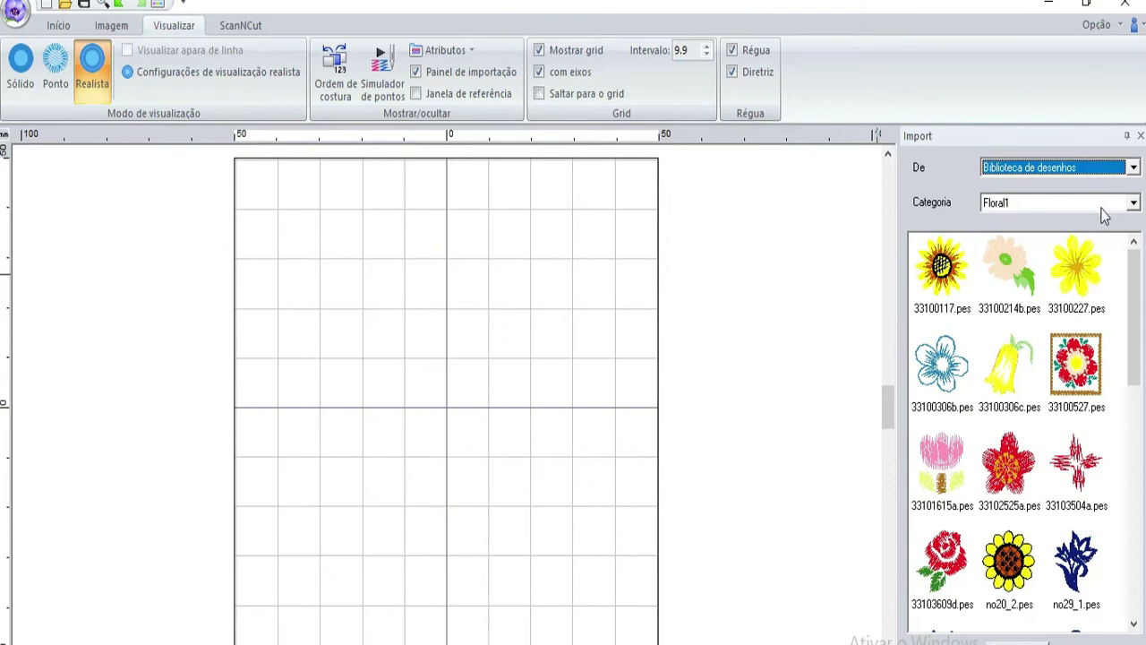
click(1134, 205)
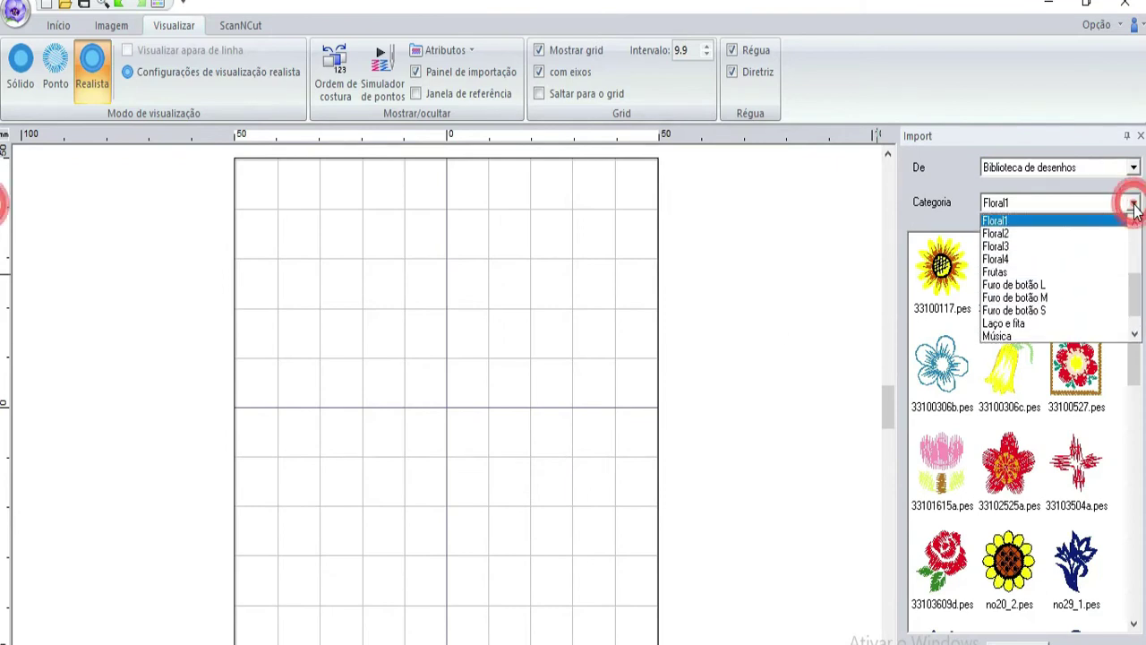
click(1055, 285)
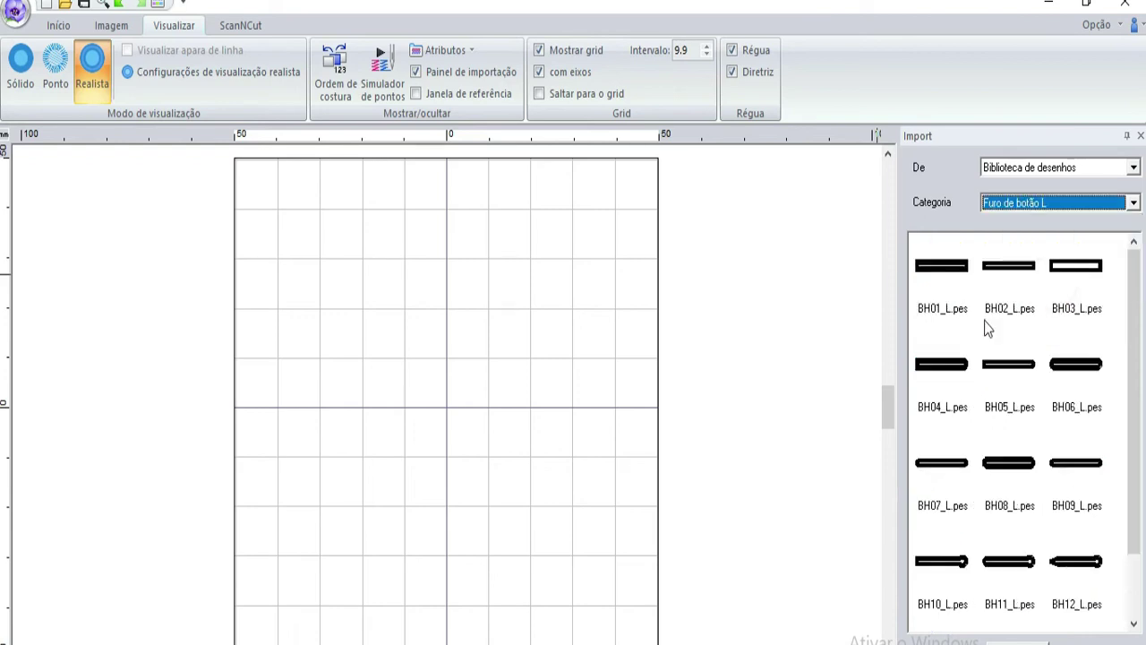
View the library's buttonhole designs in the Furo de botão M category, followed by the Furo de botão S category.
click(1133, 204)
click(1072, 267)
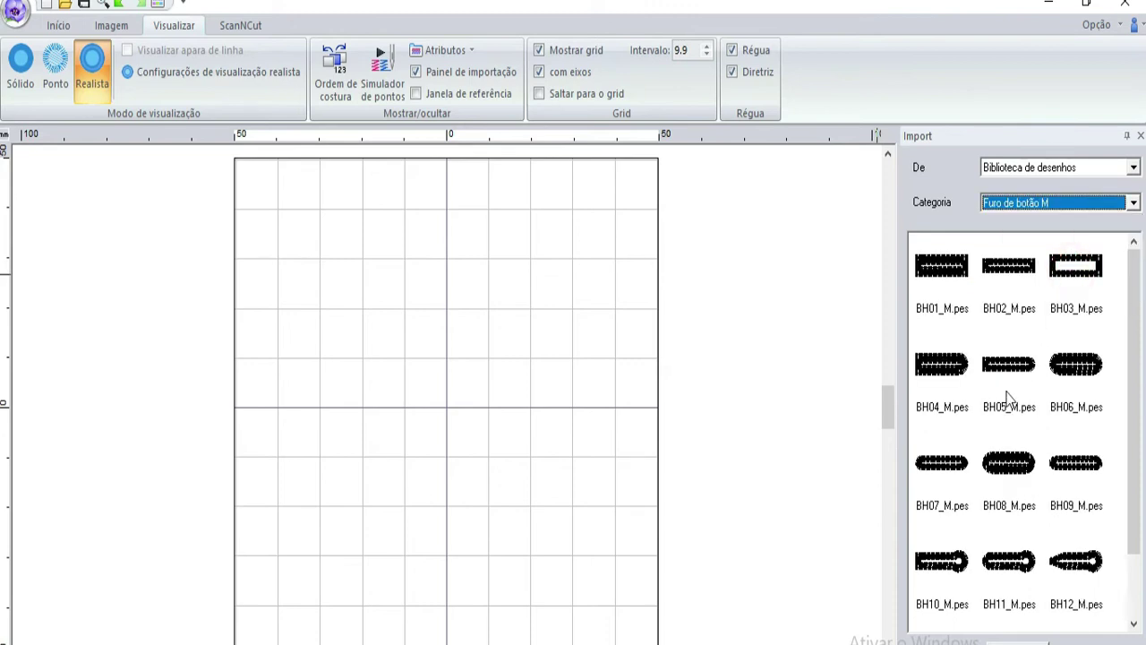
click(1133, 204)
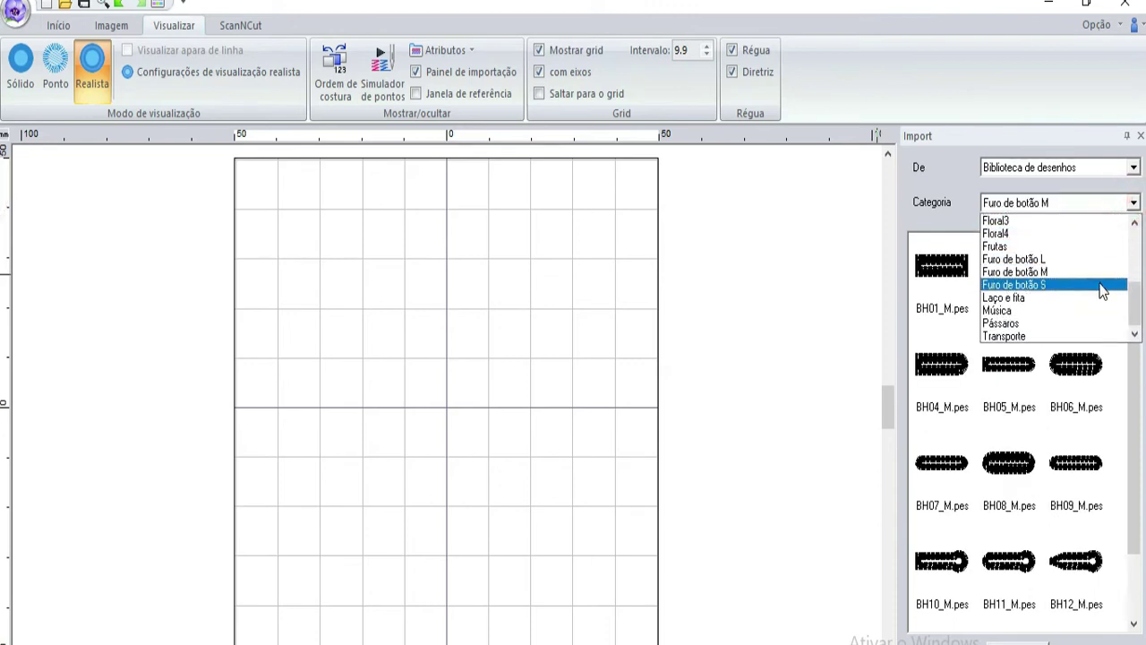
click(1102, 285)
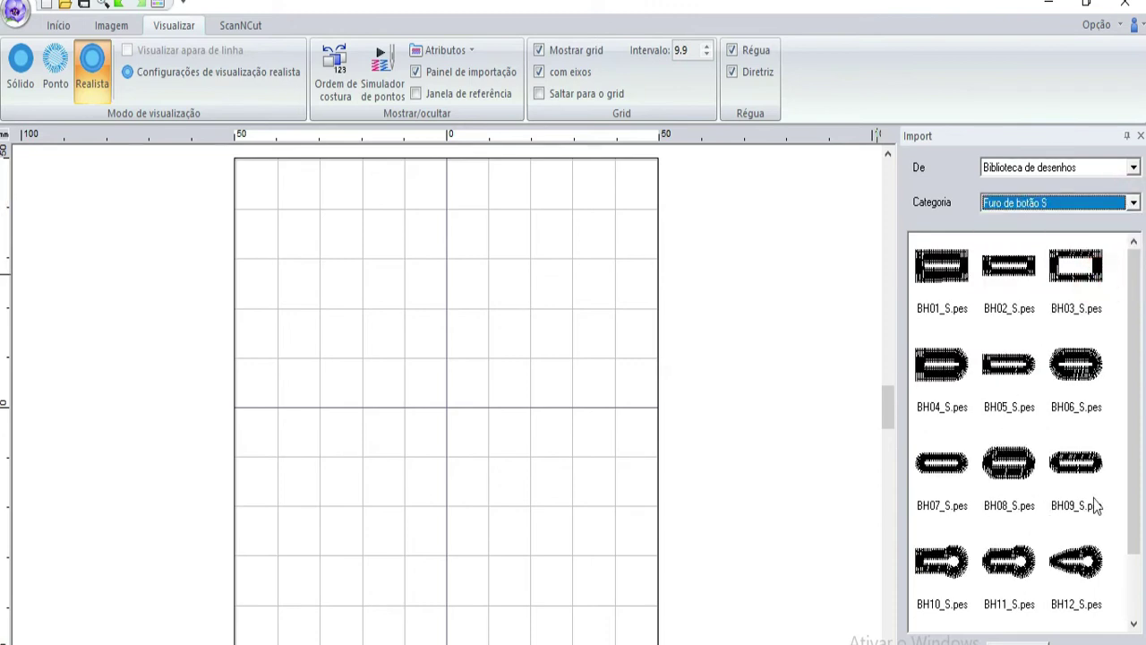
scroll(1131, 479, down, 3)
scroll(1131, 479, up, 3)
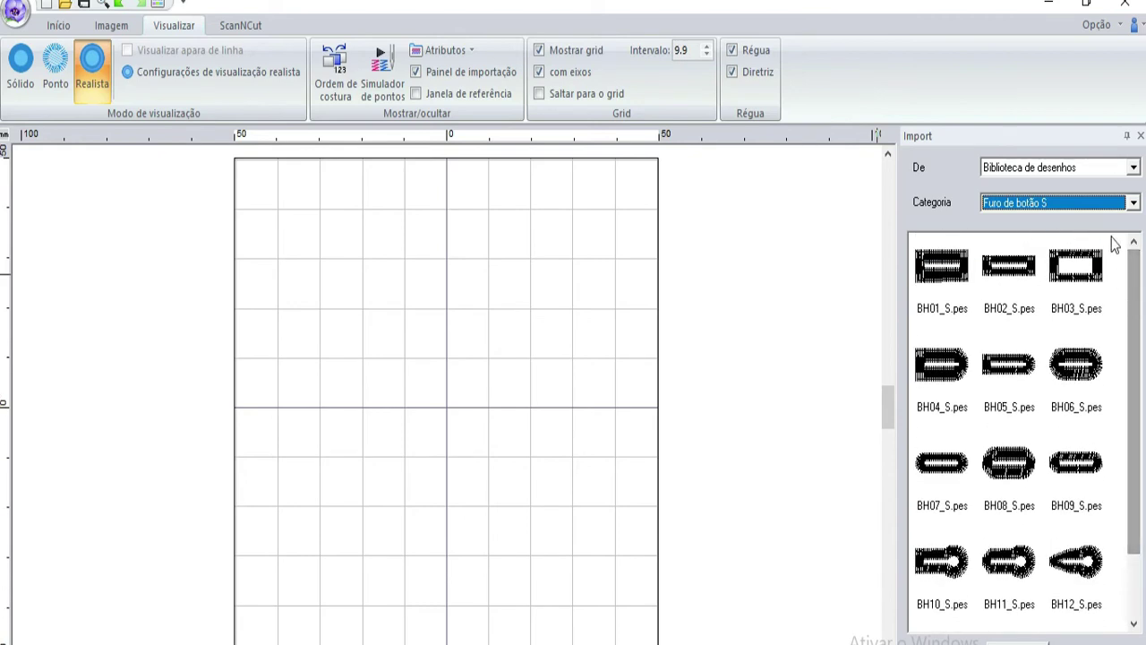
Review the Furo de botão M designs again and return the library to the Furo de botão L category.
click(1134, 204)
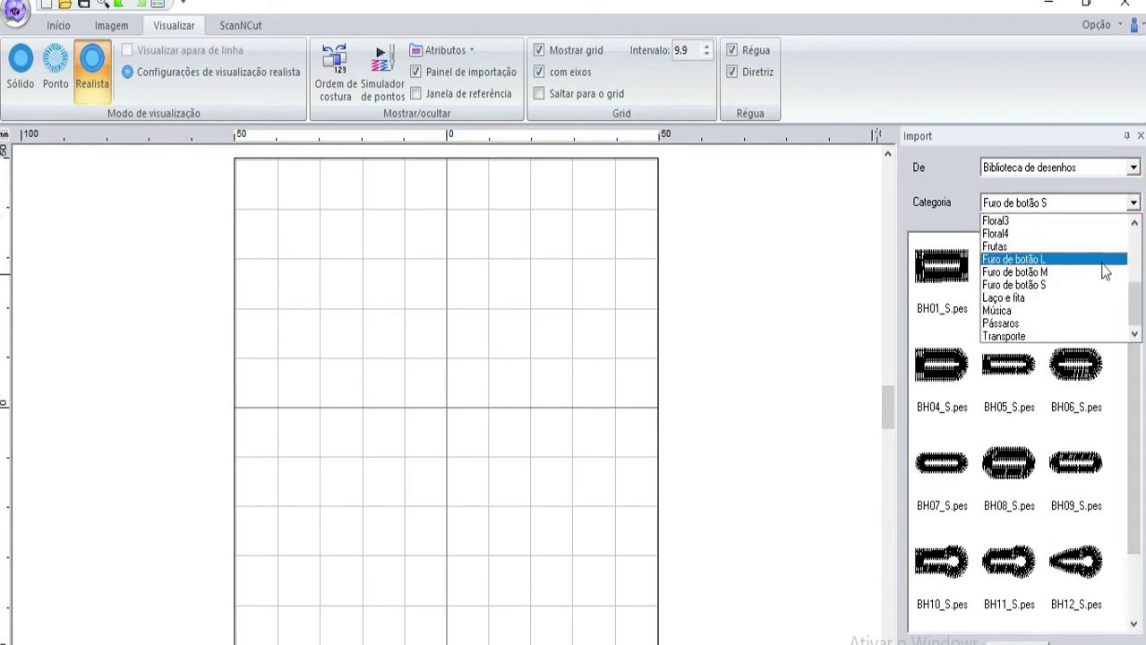
click(1099, 271)
scroll(1126, 403, down, 3)
scroll(1123, 460, up, 3)
click(1130, 204)
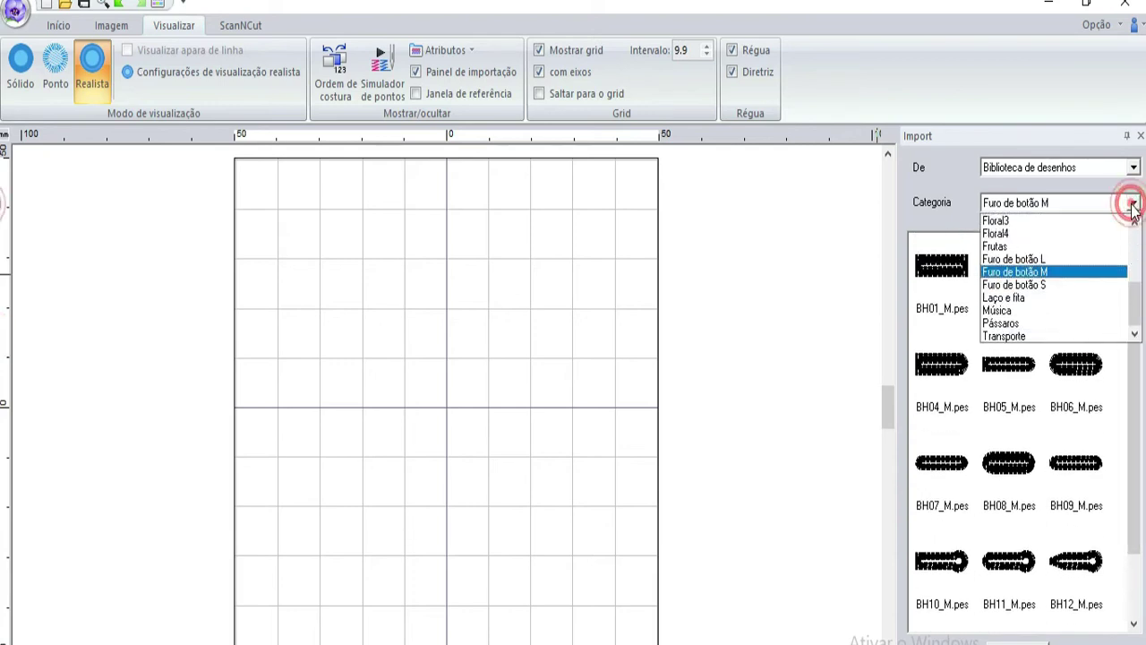
click(1103, 259)
mouse_move(1136, 391)
mouse_down()
mouse_move(1130, 472)
mouse_move(1131, 409)
mouse_up()
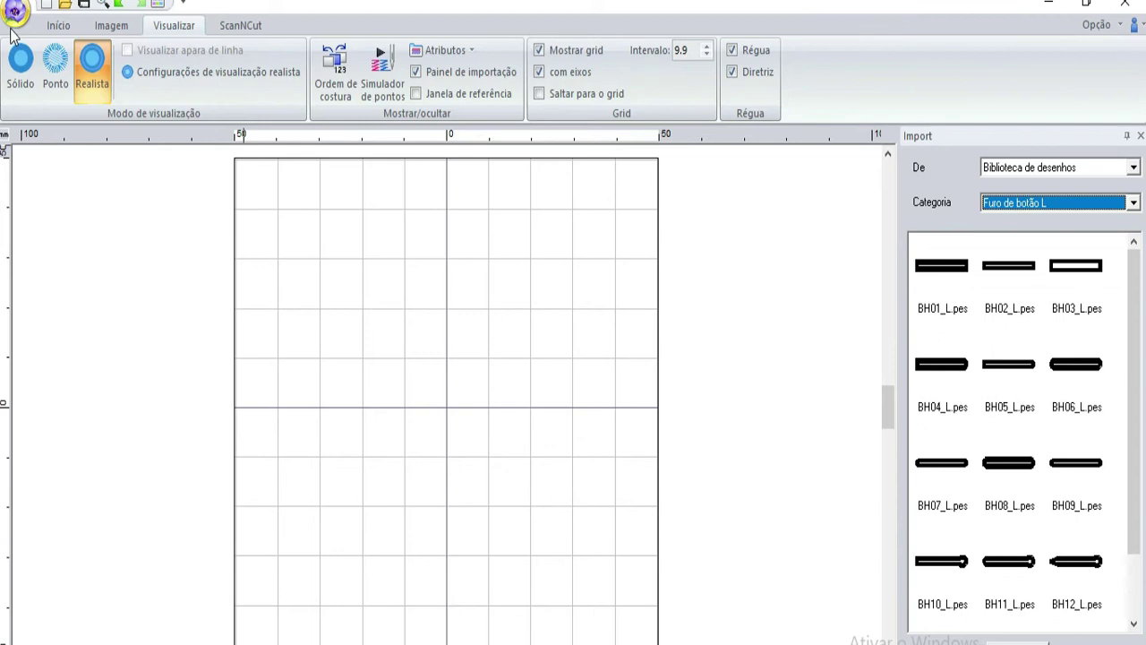
Set the design page's grid interval to 10.0 mm.
click(768, 288)
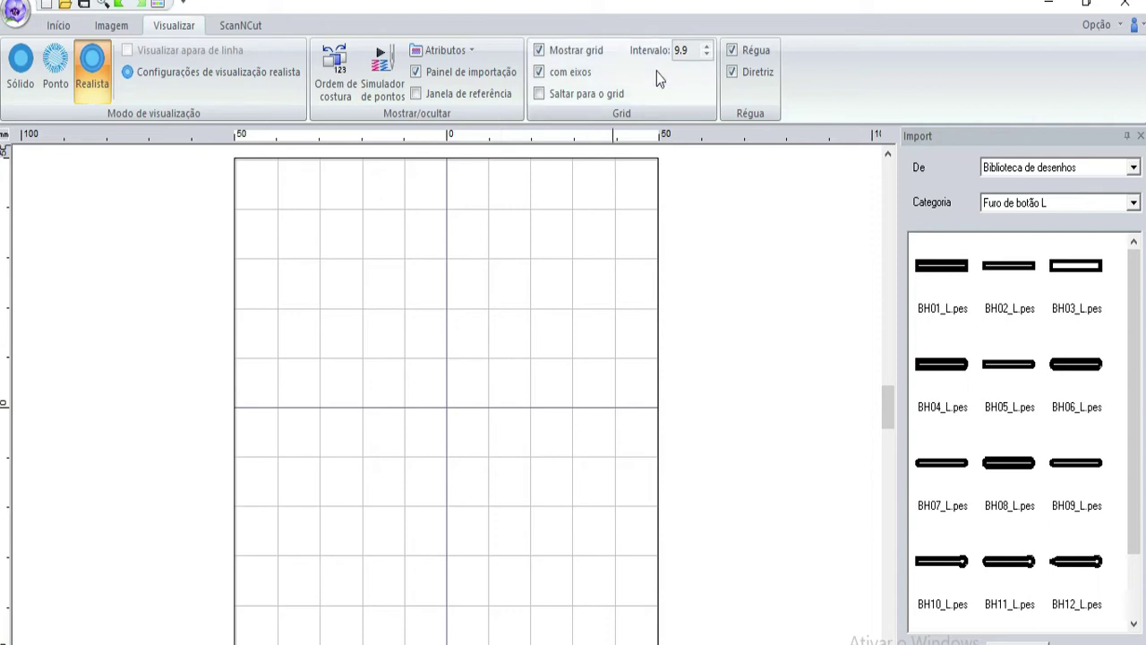
click(707, 48)
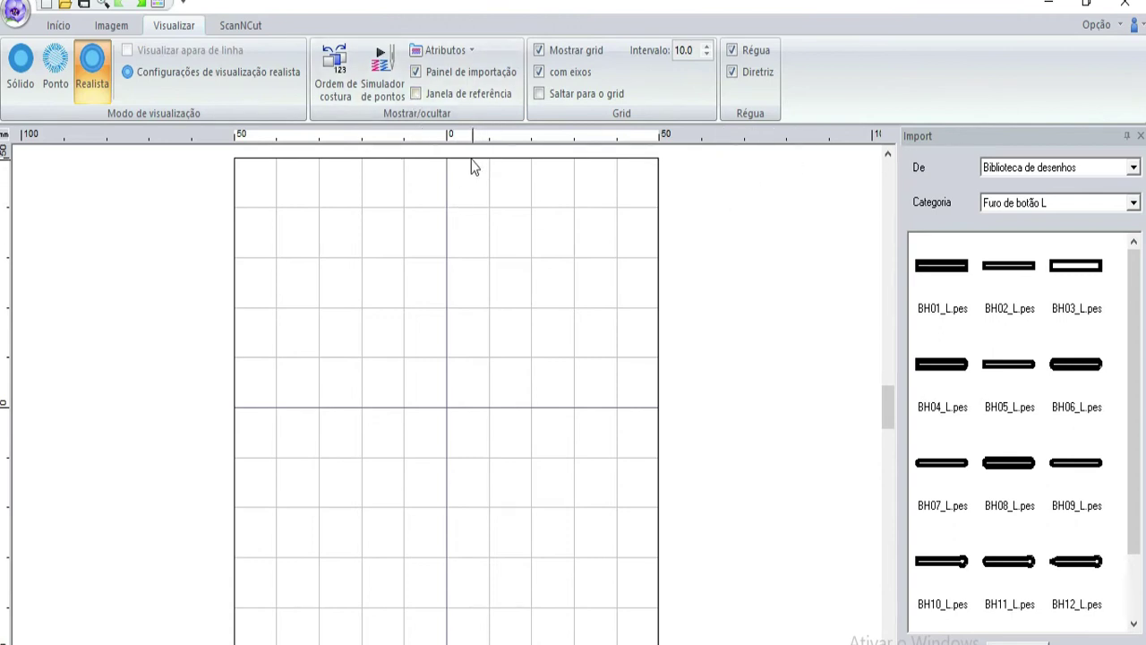
Show the sewing order pane and the stitch simulator, and toggle the ruler off and back on.
click(339, 80)
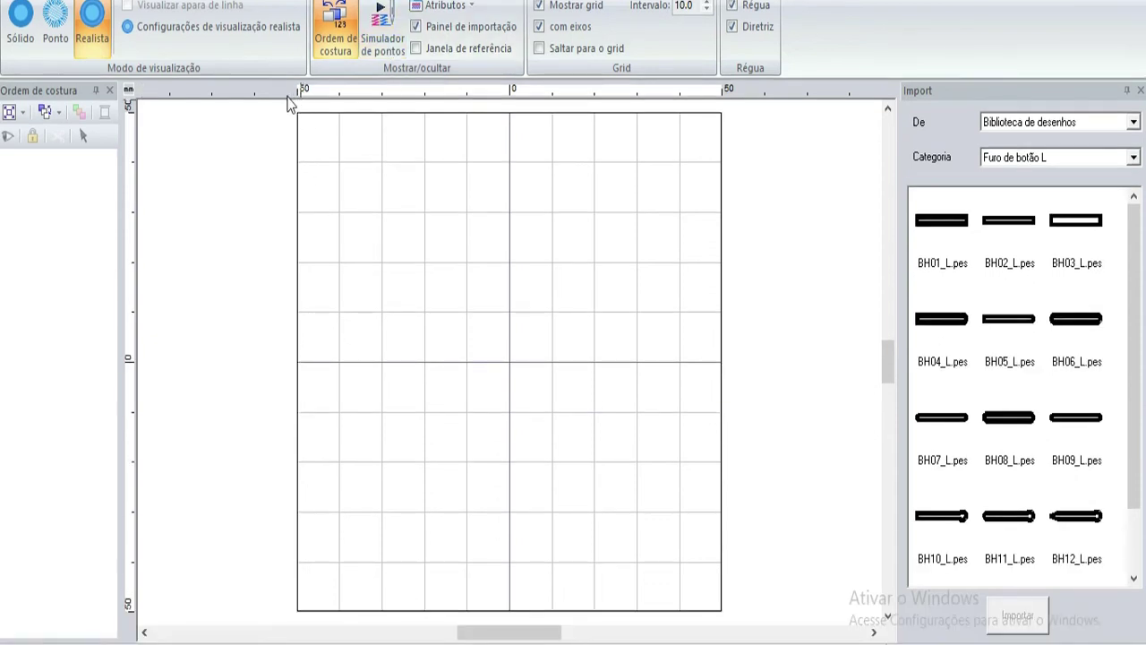
click(374, 39)
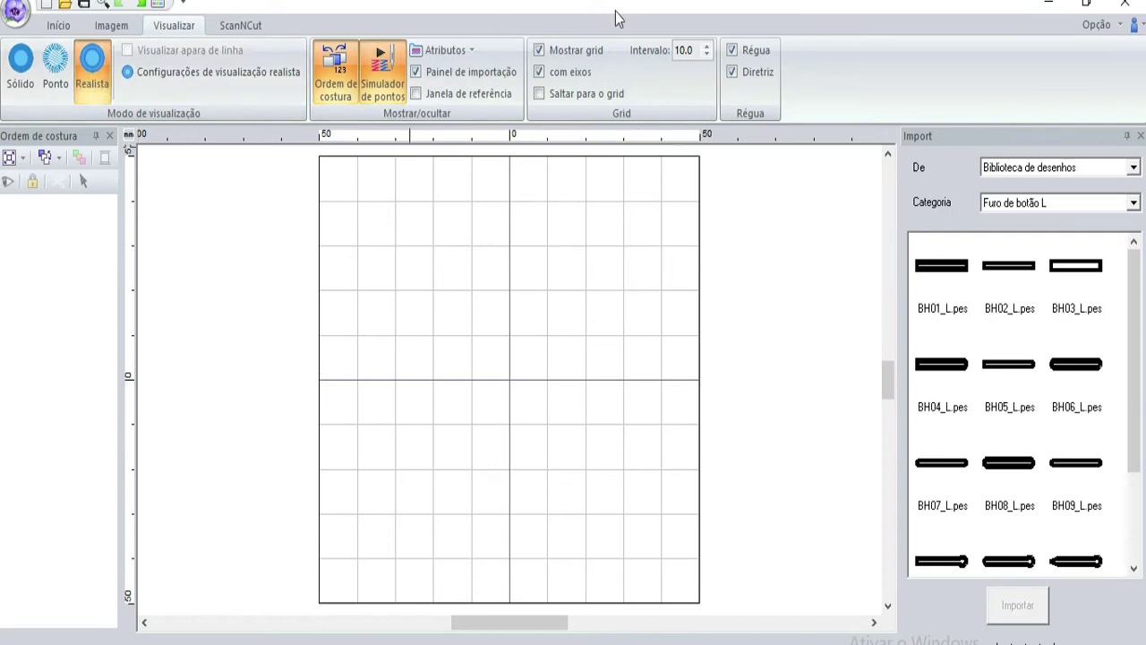
click(732, 52)
click(732, 52)
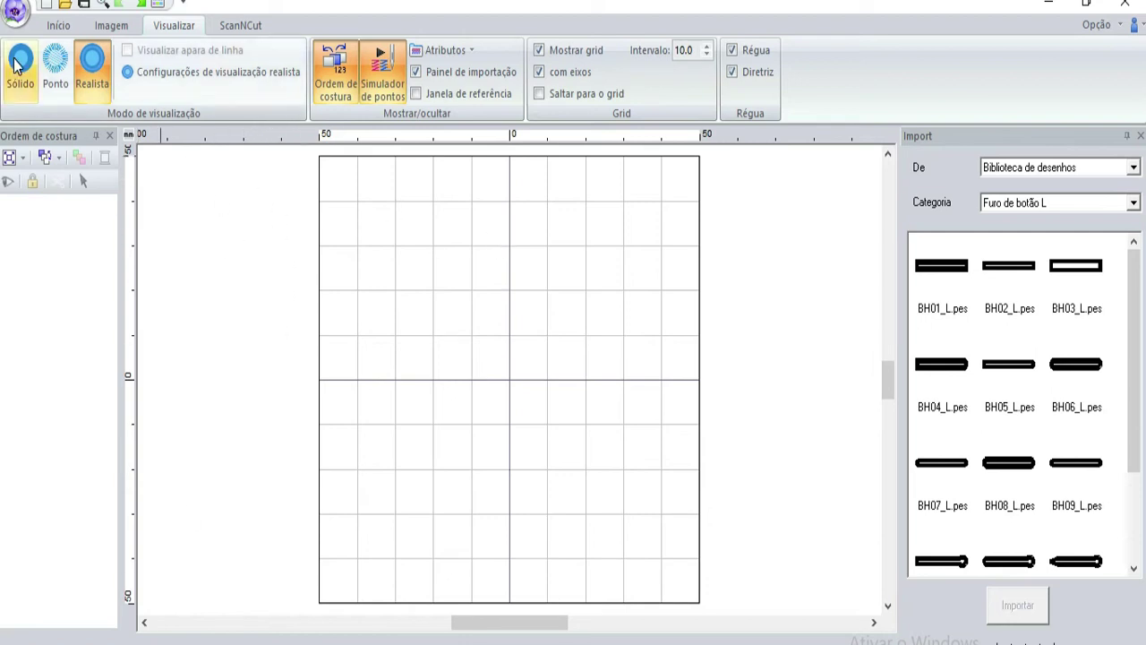
Start a template-based design from the assistant, discarding the changes to the untitled design.
click(15, 19)
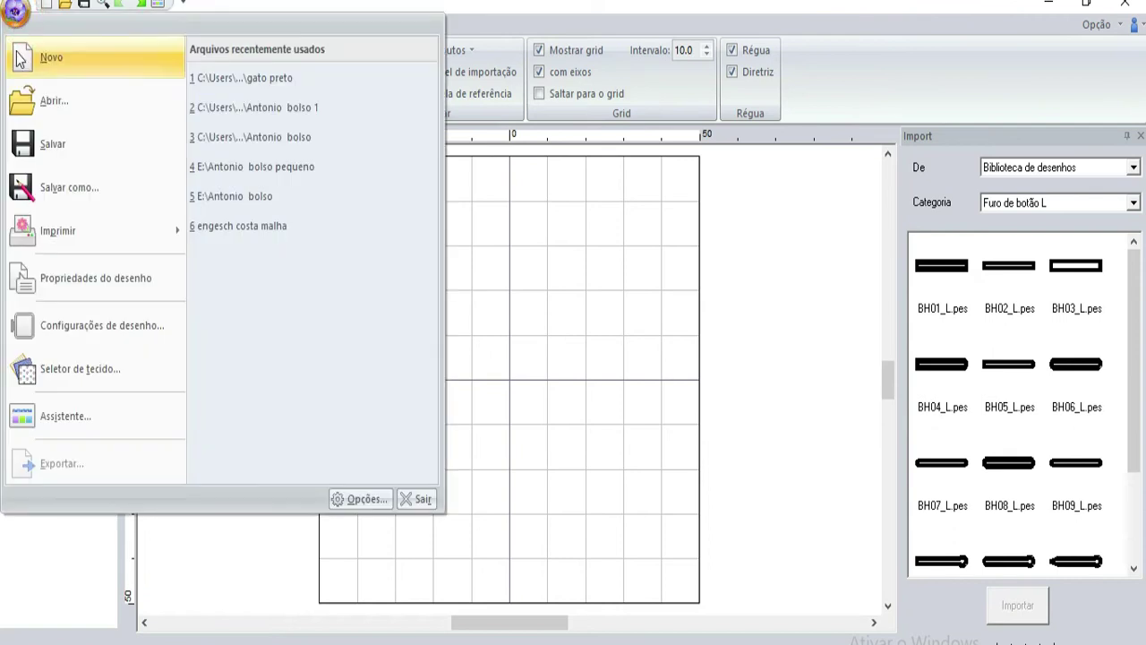
click(65, 407)
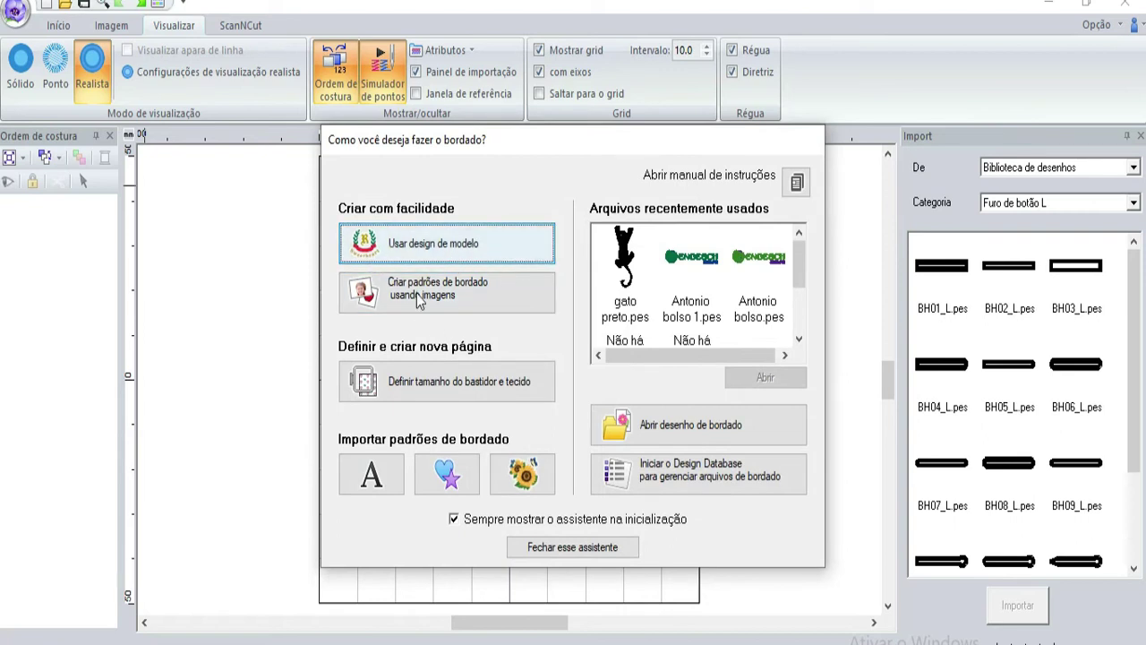
click(453, 249)
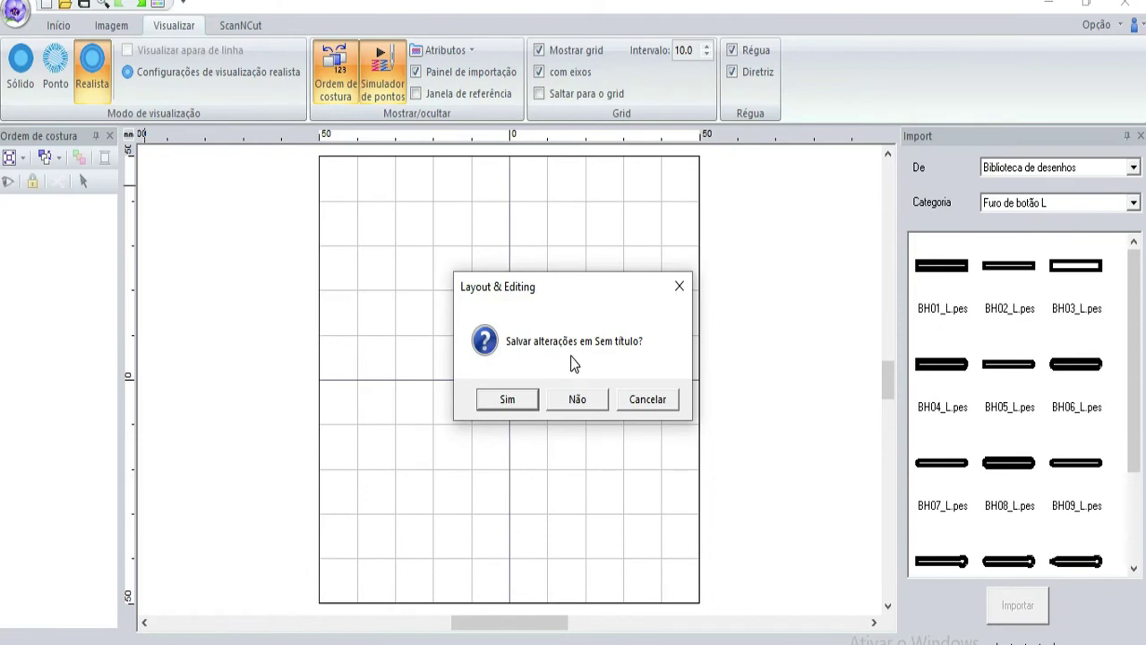
click(580, 398)
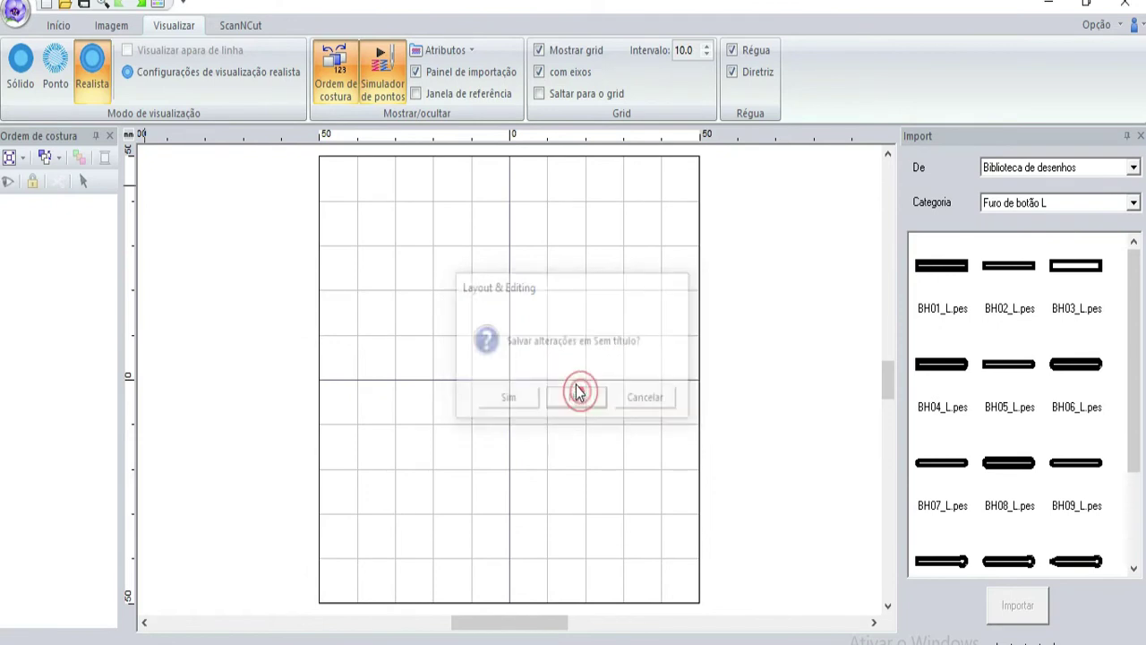
Choose the jackets07B.pes template from the Jaquetas category and open it for editing on the design page.
click(774, 304)
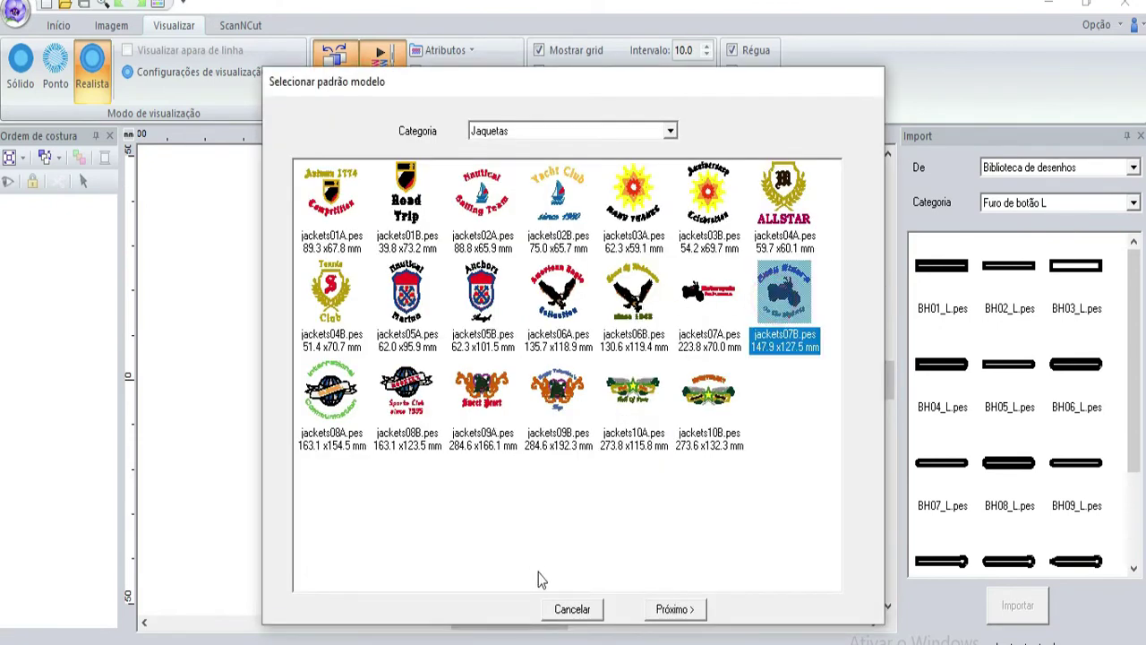
click(669, 609)
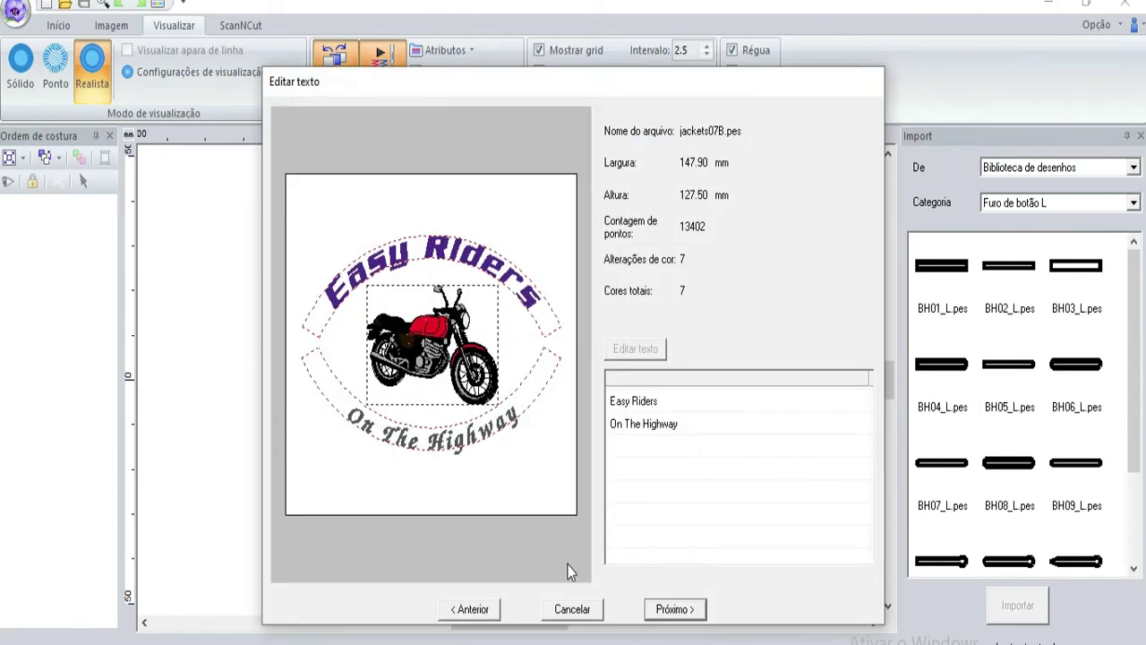
click(681, 609)
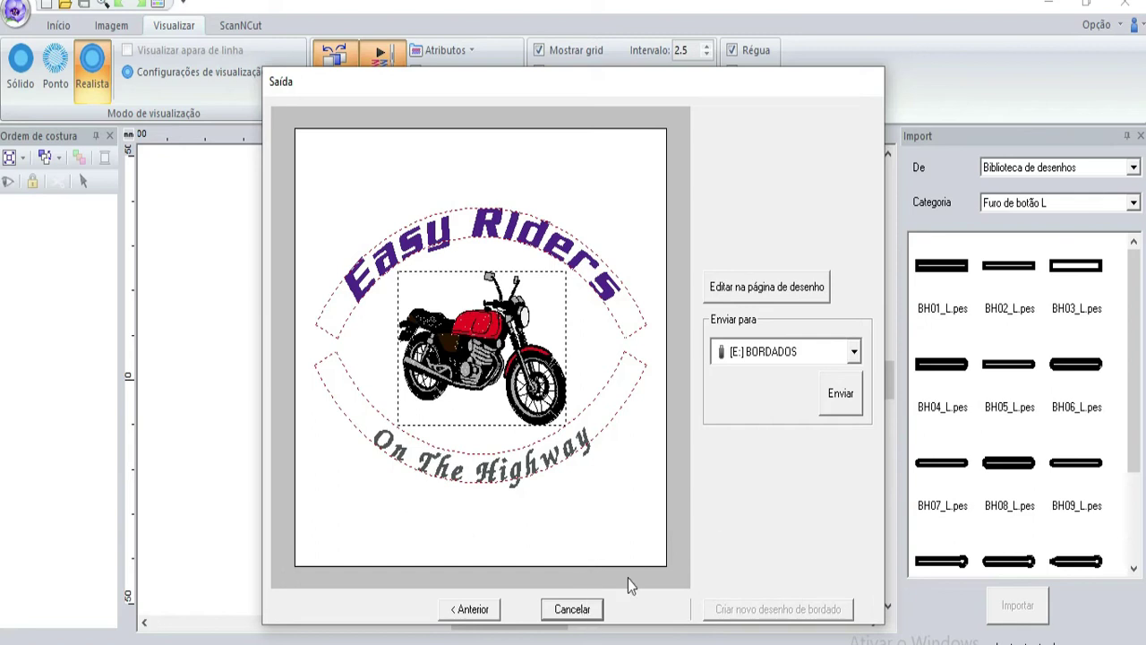
click(751, 288)
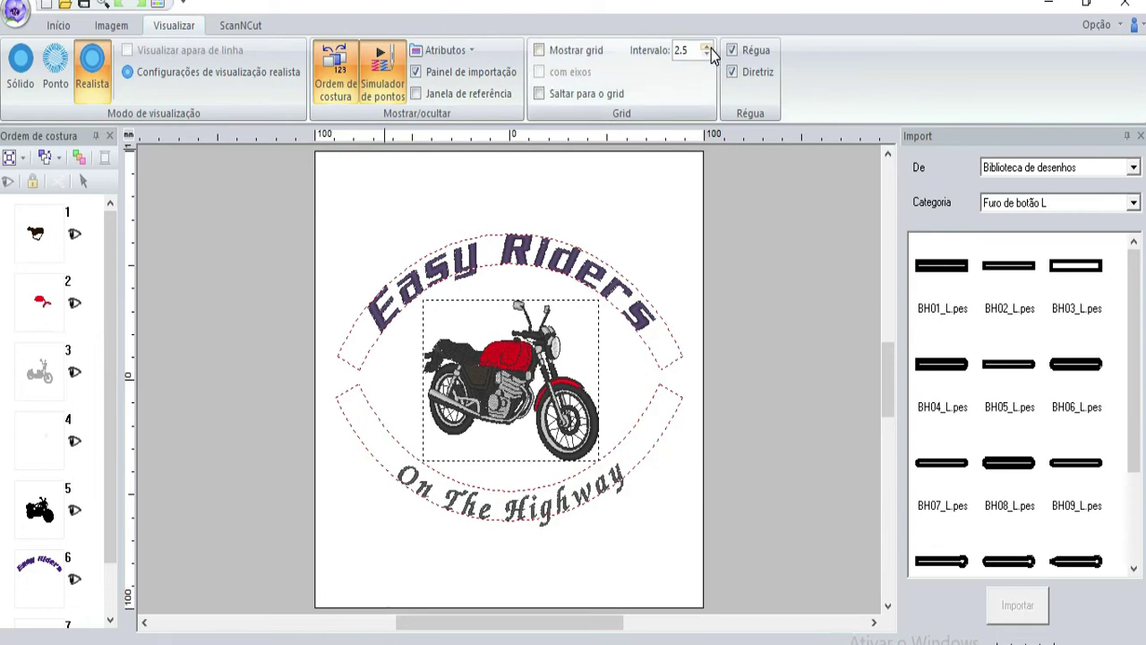
Display the grid with axes on the motorcycle design's page and set the grid interval to 10.0 mm.
click(538, 73)
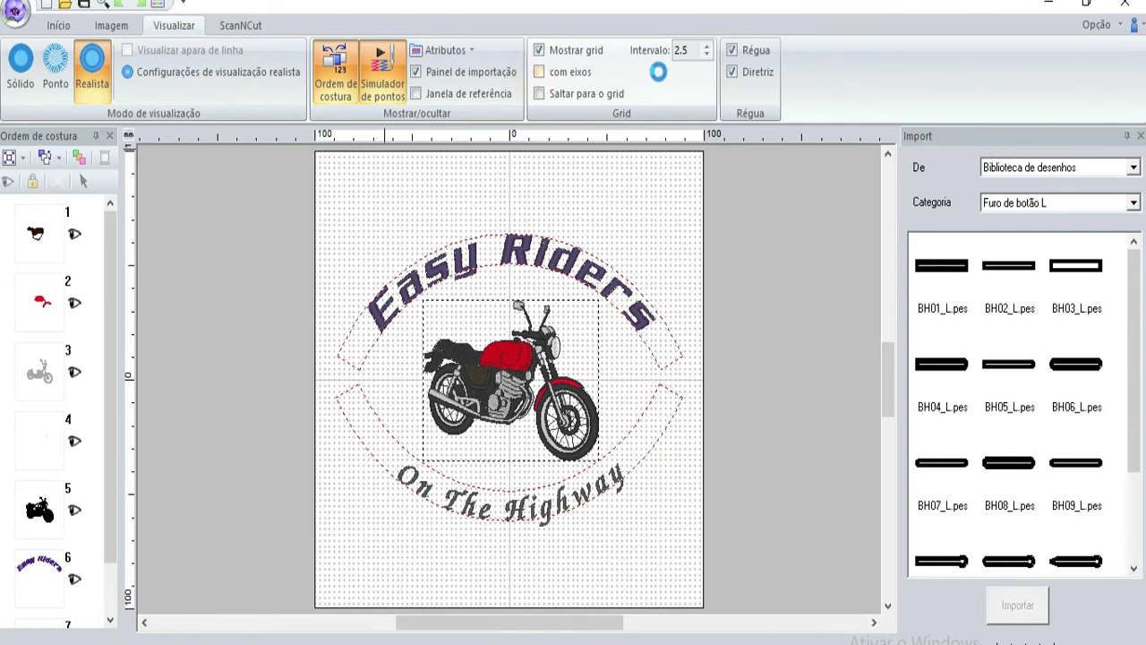
click(707, 47)
click(706, 46)
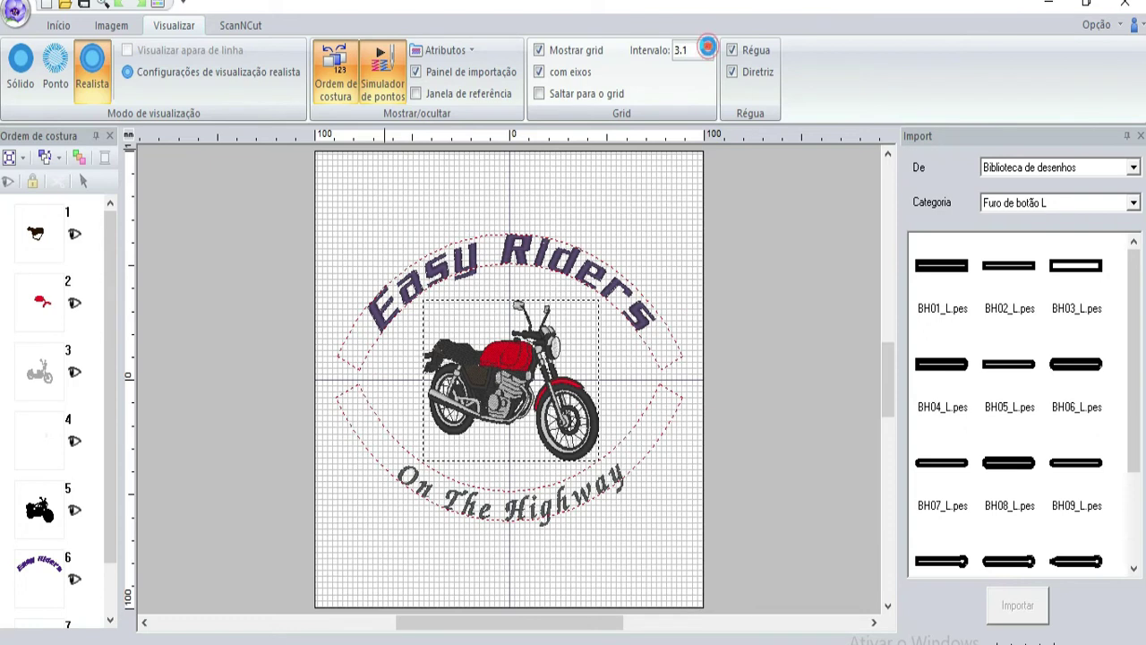
click(707, 47)
click(706, 47)
click(706, 46)
click(708, 47)
click(708, 46)
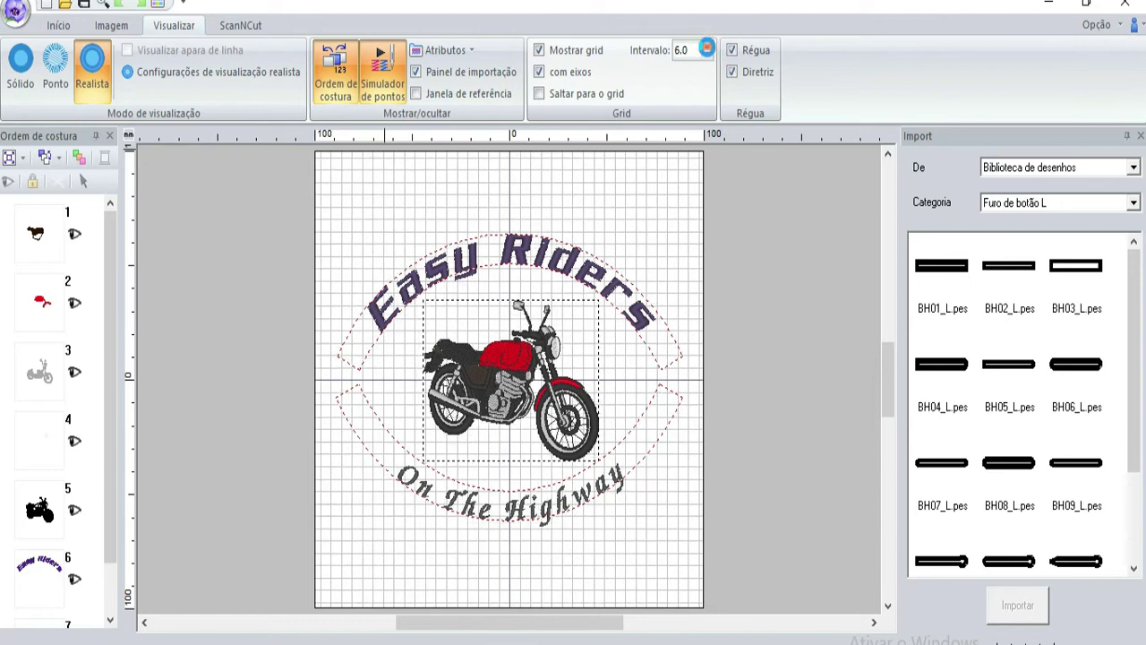
click(707, 46)
click(707, 47)
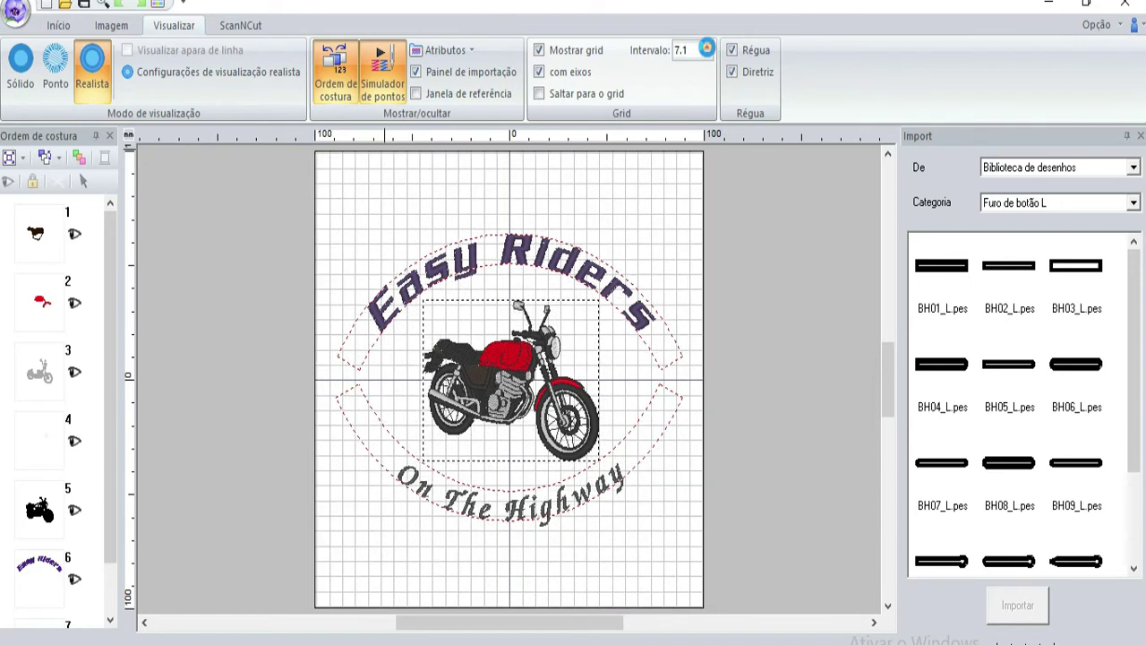
click(707, 47)
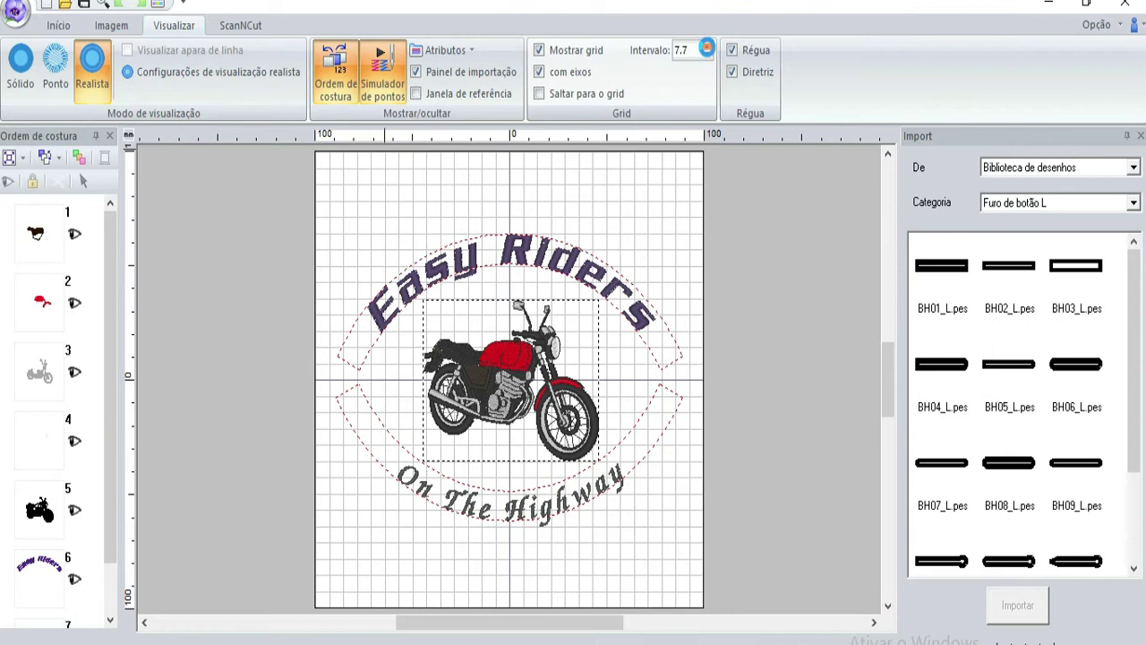
click(707, 46)
click(707, 47)
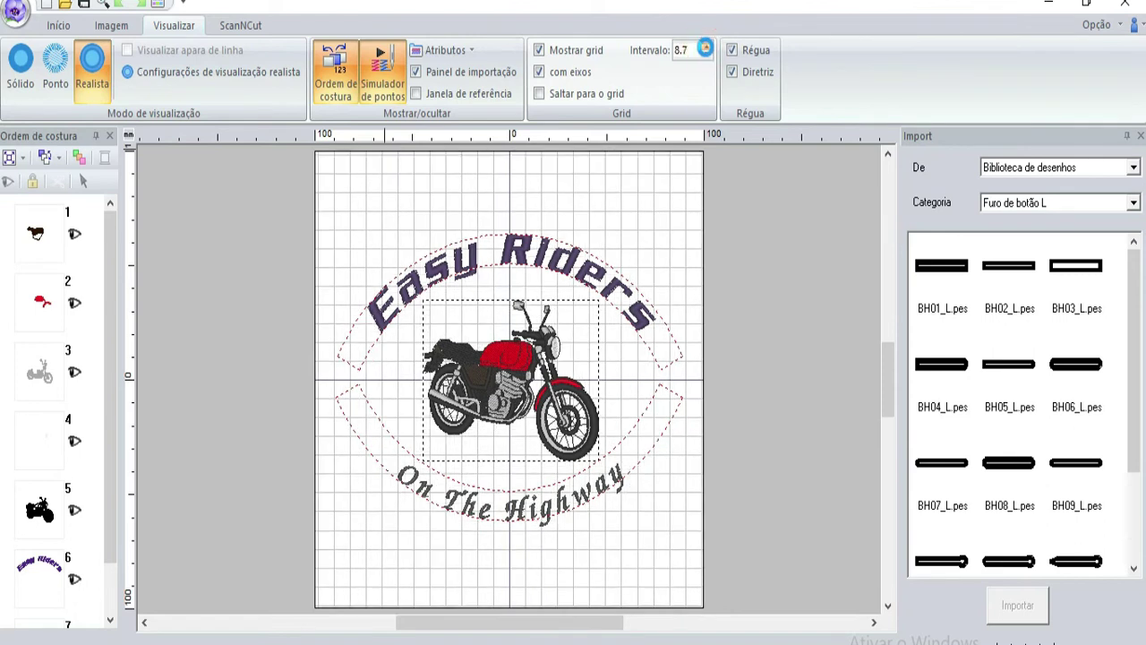
click(708, 47)
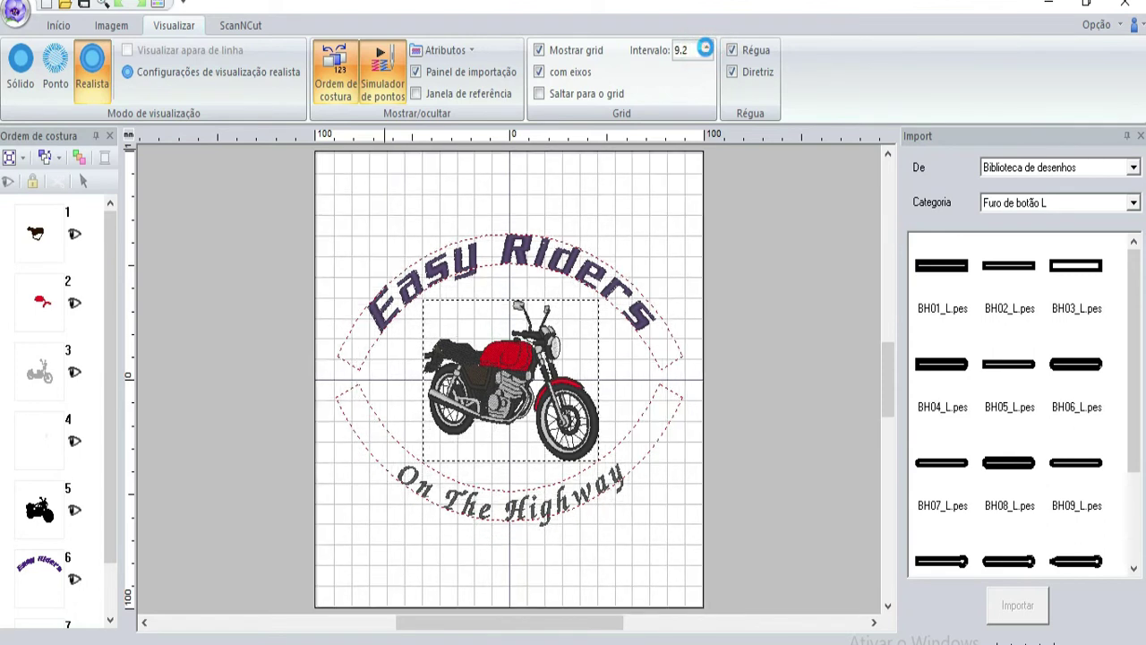
click(708, 47)
click(707, 47)
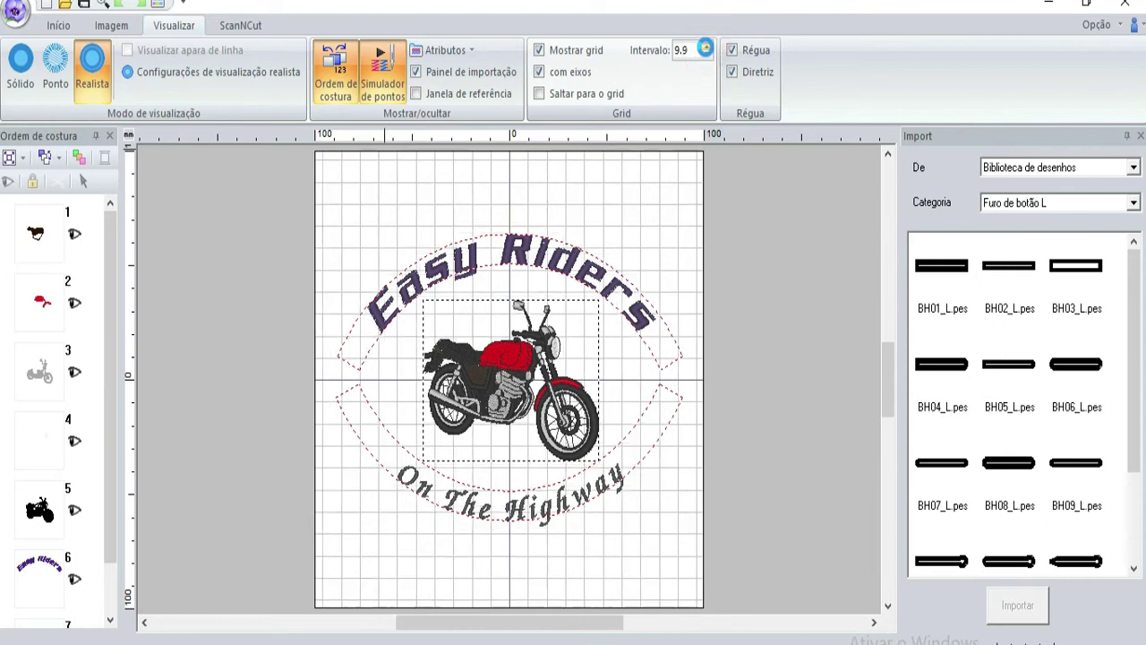
click(707, 46)
click(706, 55)
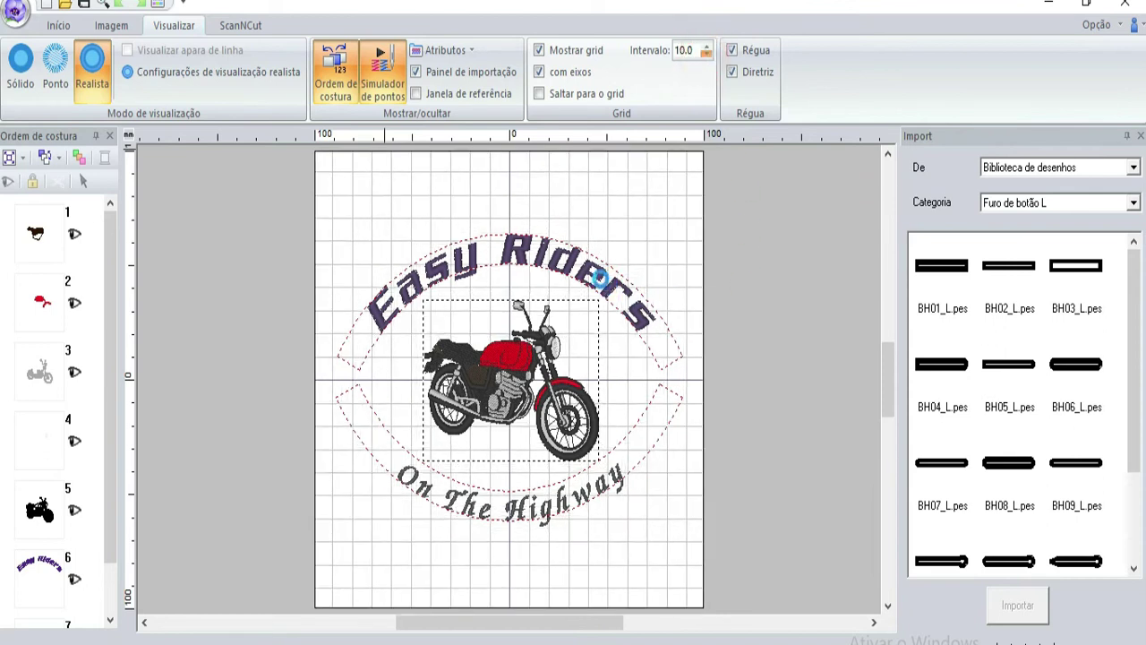
Select the whole motorcycle design, shrink it to about three quarters of its size and move it back to the page centre.
drag(273, 212, 725, 543)
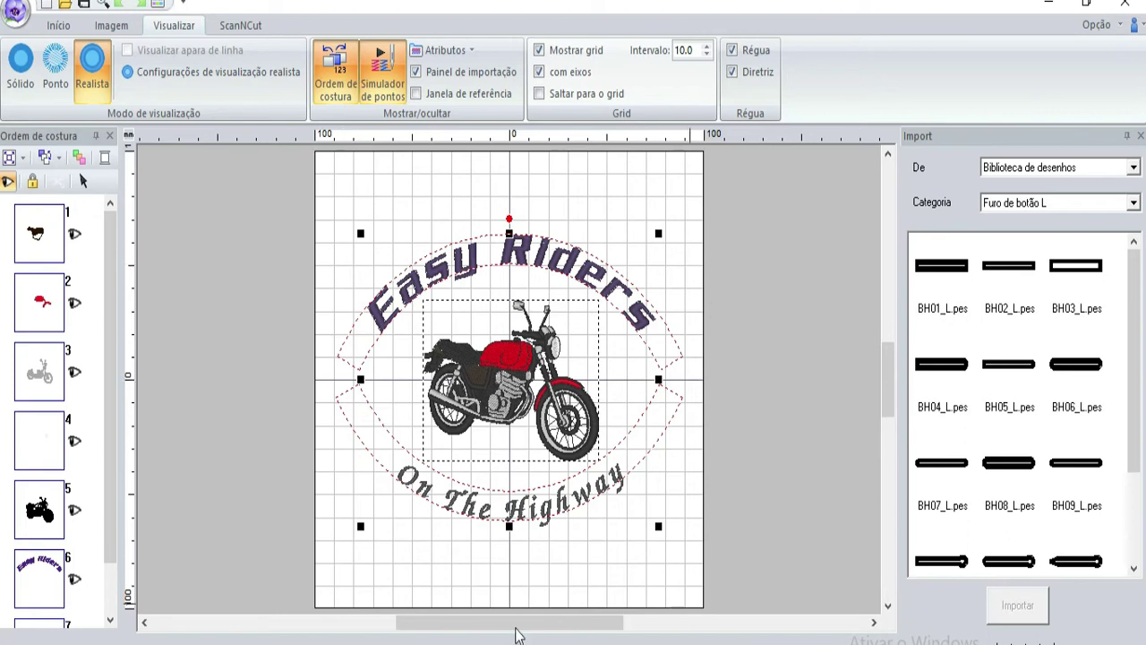
drag(657, 525, 587, 455)
drag(480, 352, 517, 381)
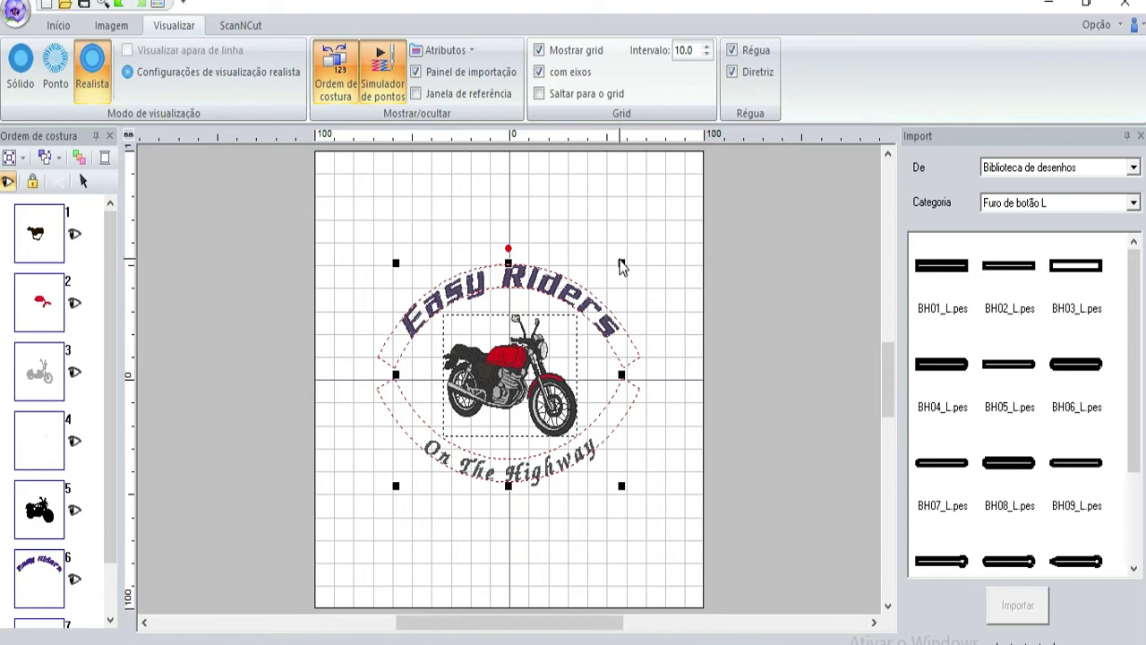
Enlarge the selected design by about 10 percent and realign it horizontally with the page's vertical axis.
drag(623, 262, 645, 240)
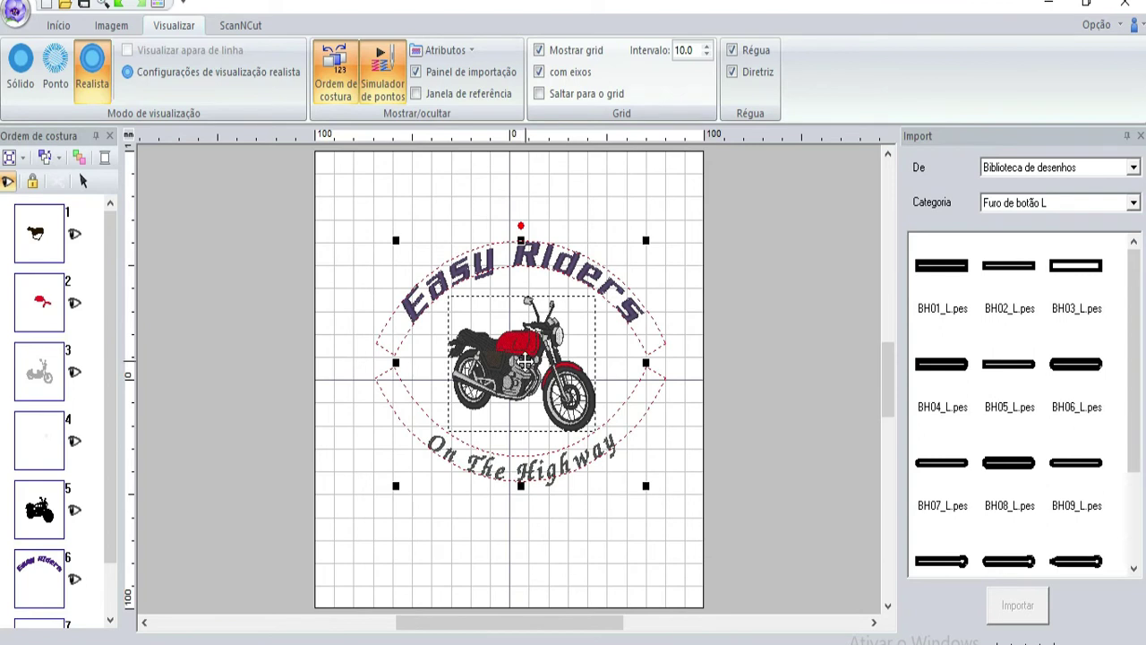
drag(527, 360, 517, 361)
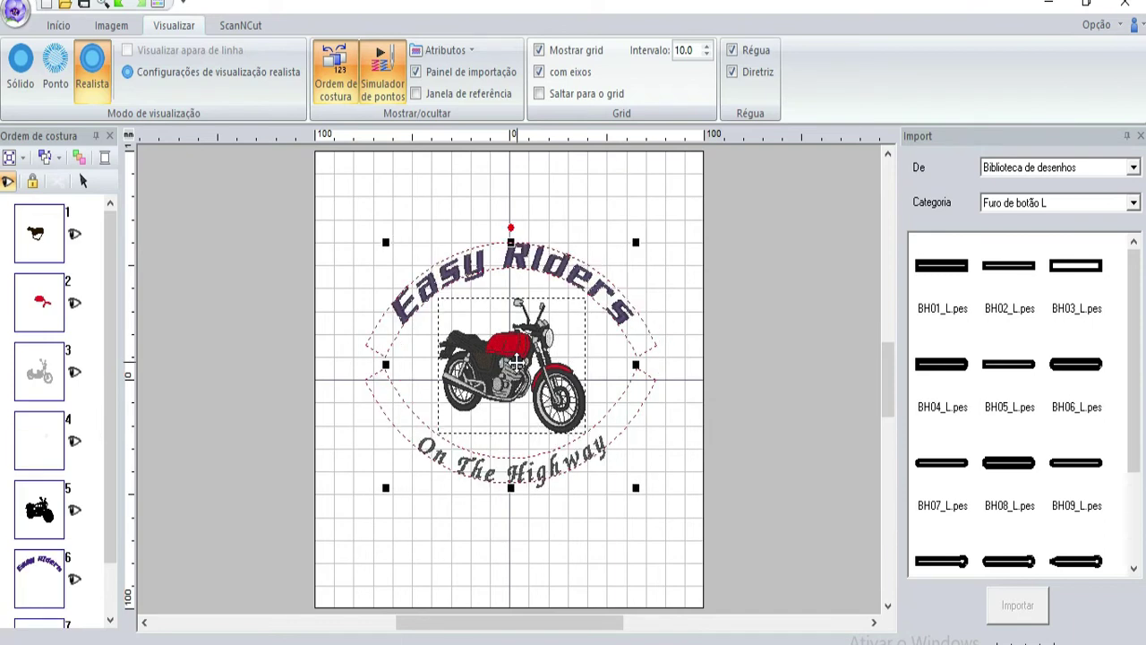
Deselect the whole design and select its upper text, lower text and motorcycle individually.
click(734, 376)
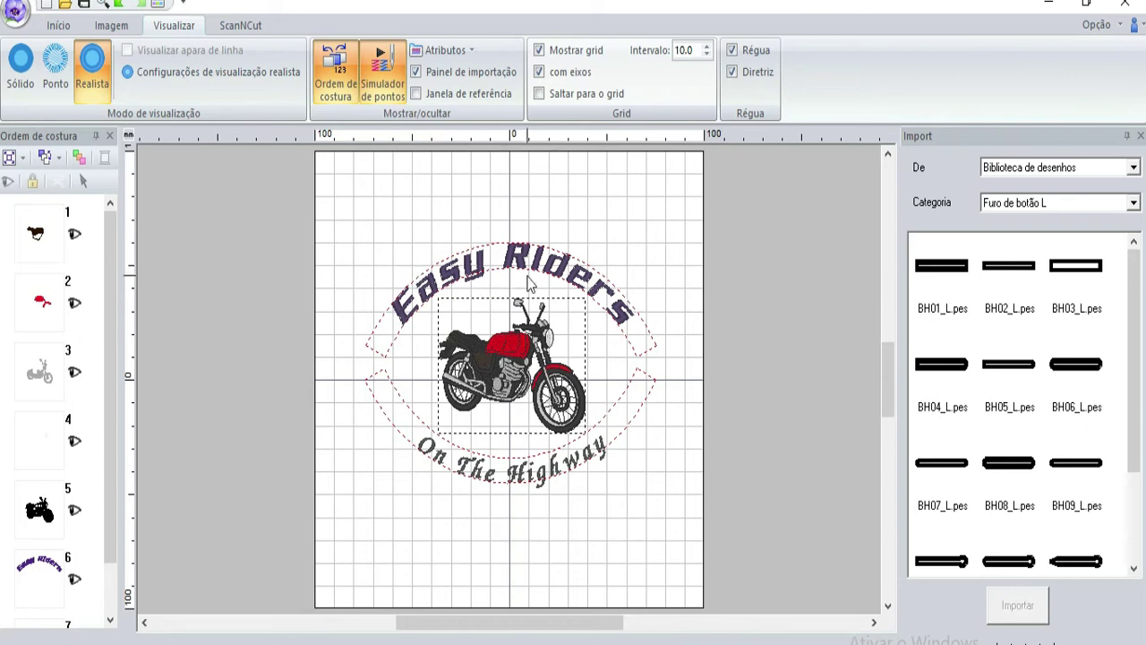
click(570, 275)
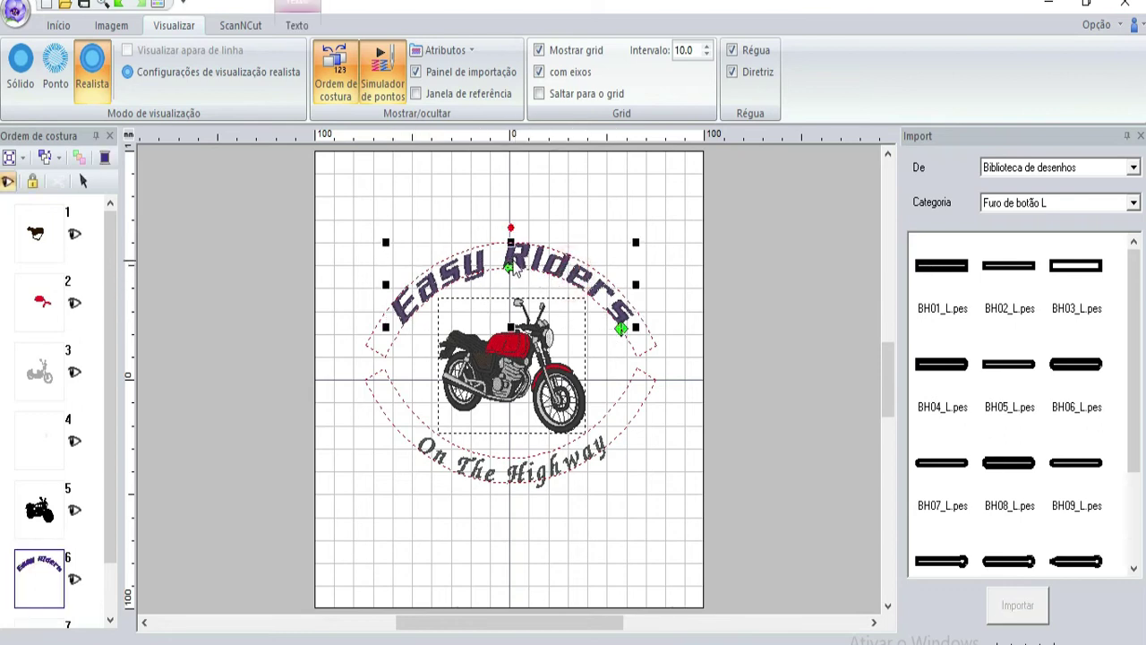
click(463, 480)
click(464, 480)
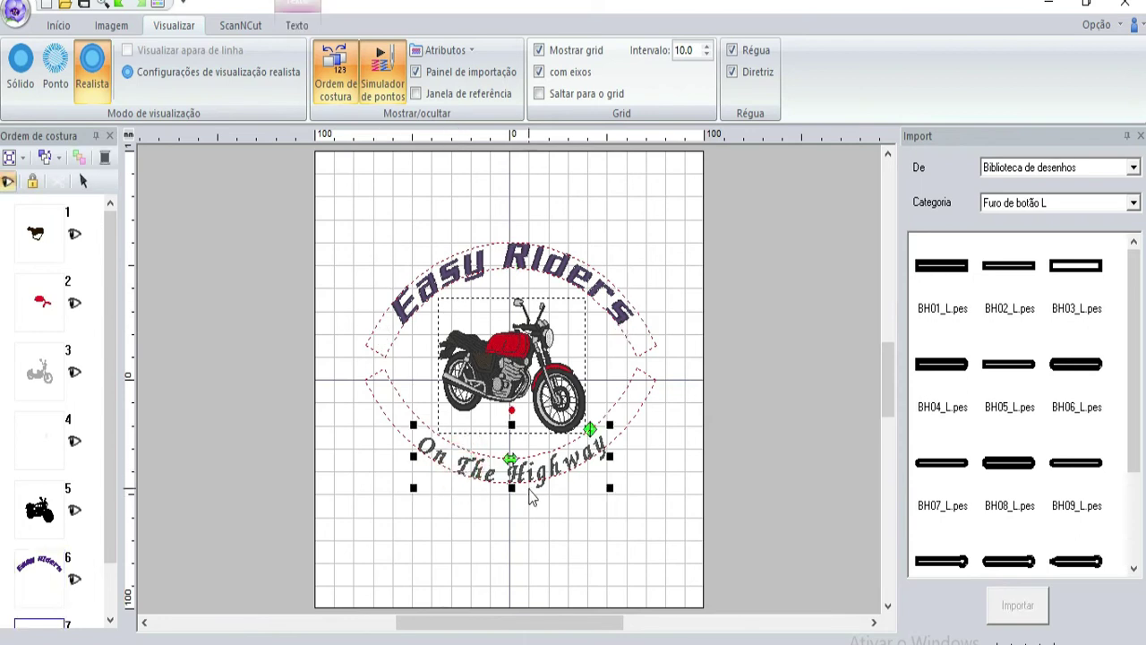
click(554, 402)
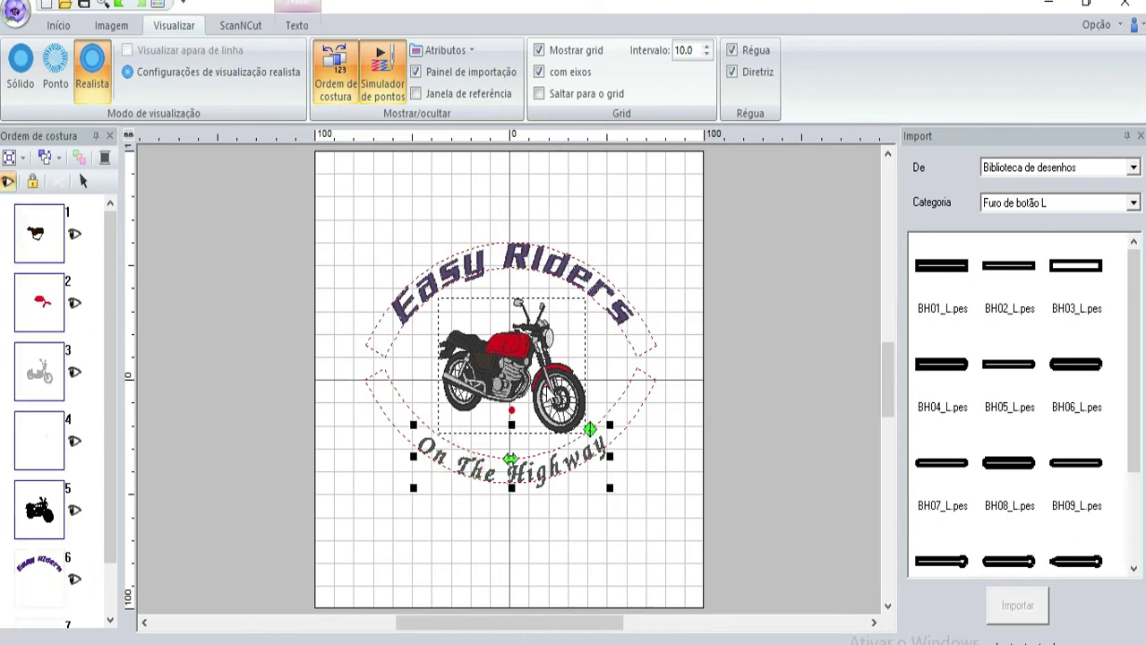
click(550, 267)
click(486, 475)
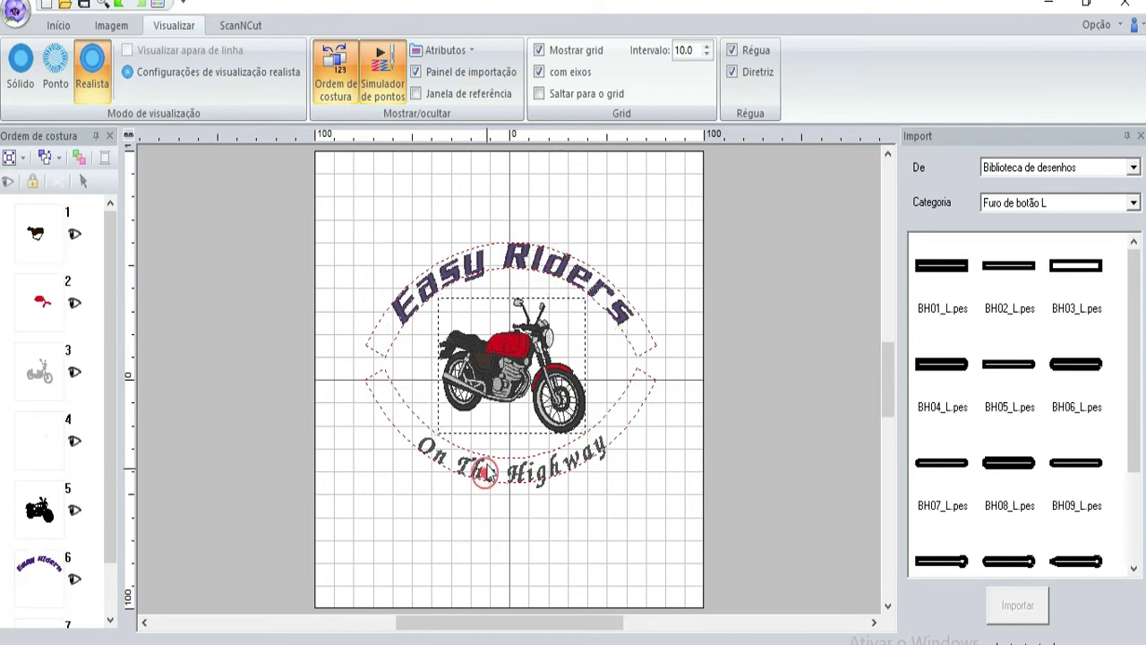
Delete the curved Easy Riders and On The Highway texts from the design, leaving only the motorcycle.
click(540, 276)
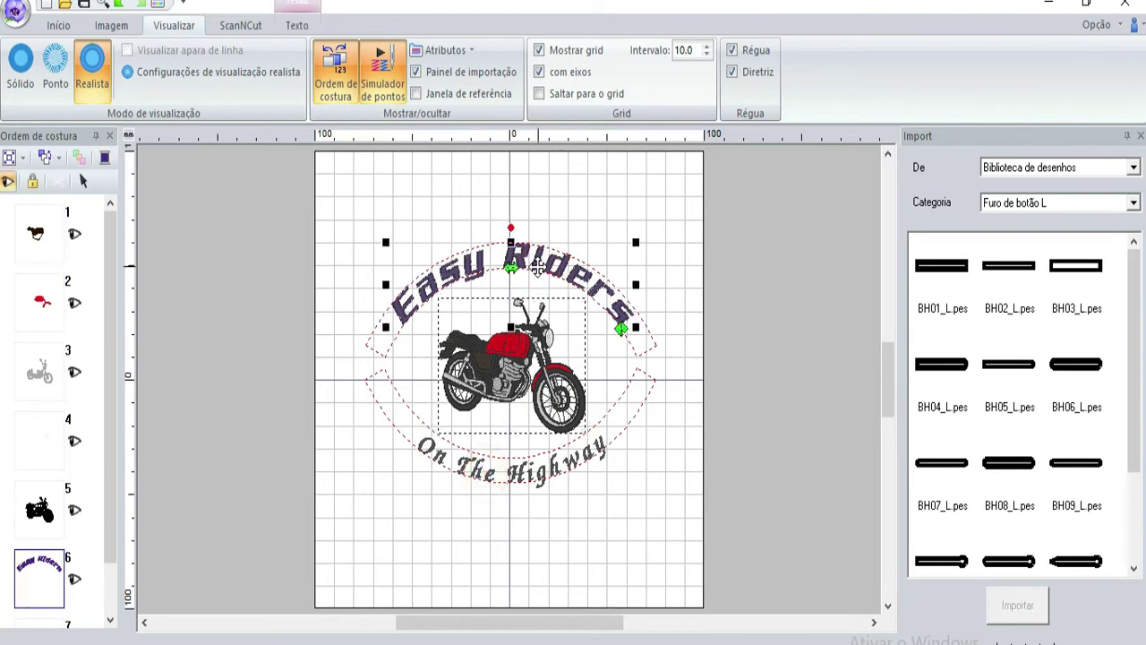
right_click(538, 267)
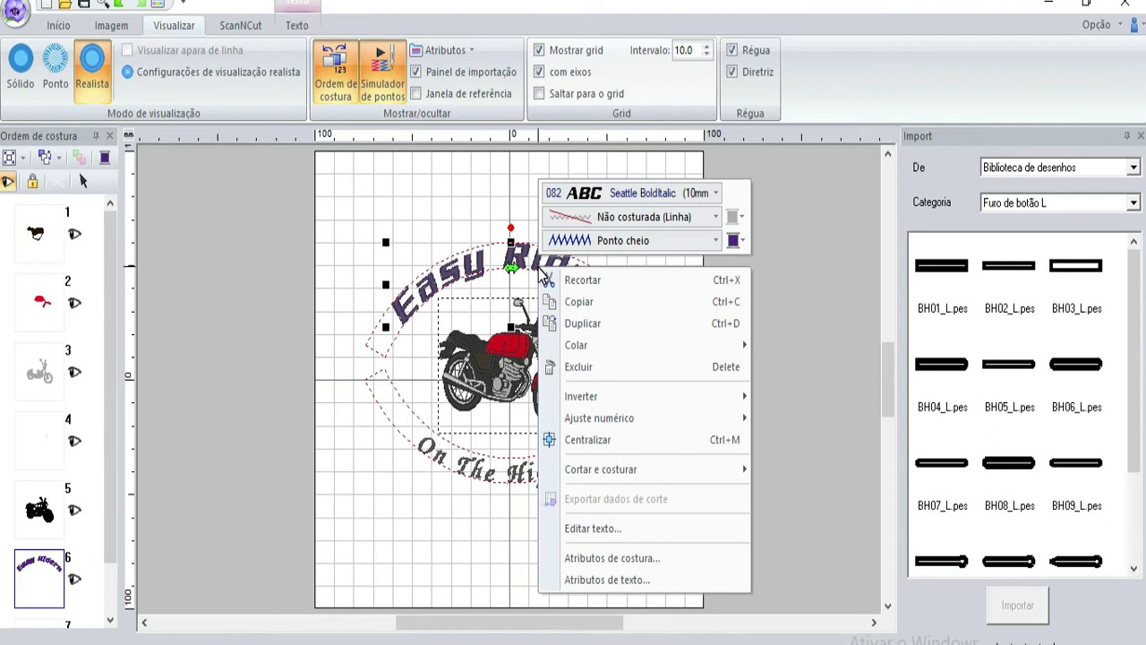
click(578, 369)
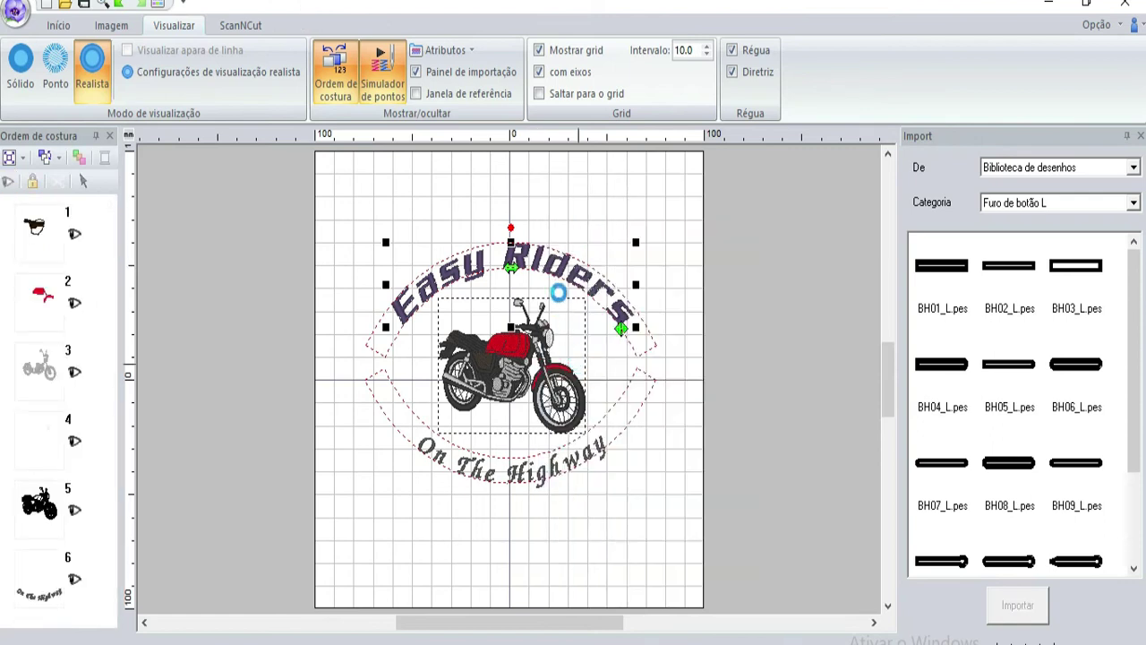
click(537, 481)
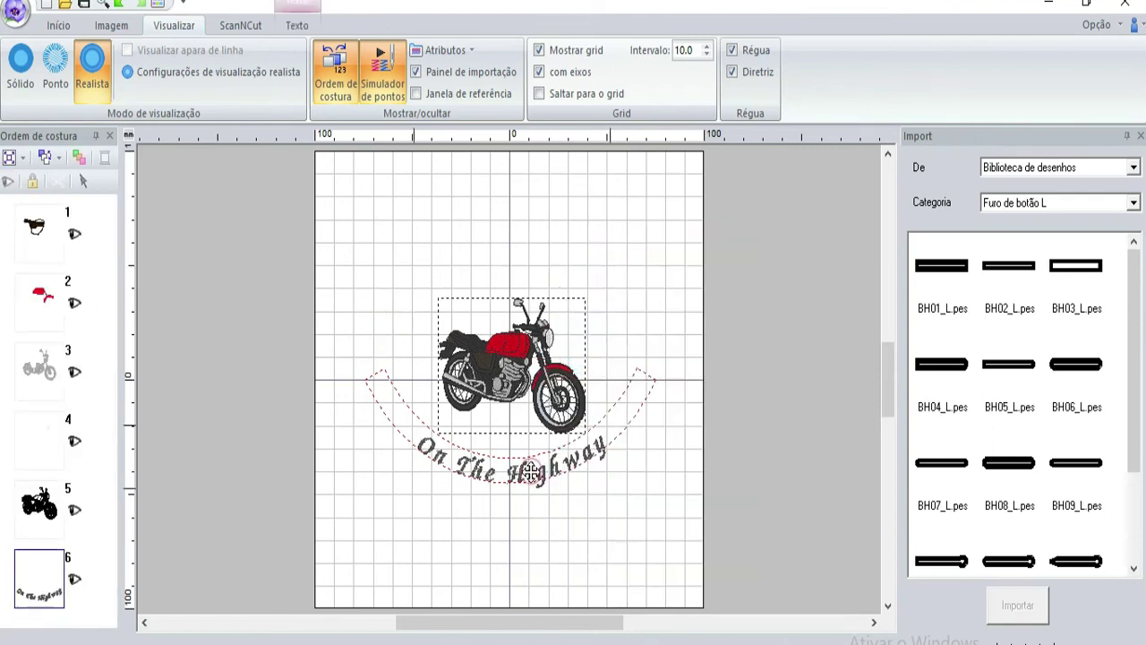
right_click(537, 481)
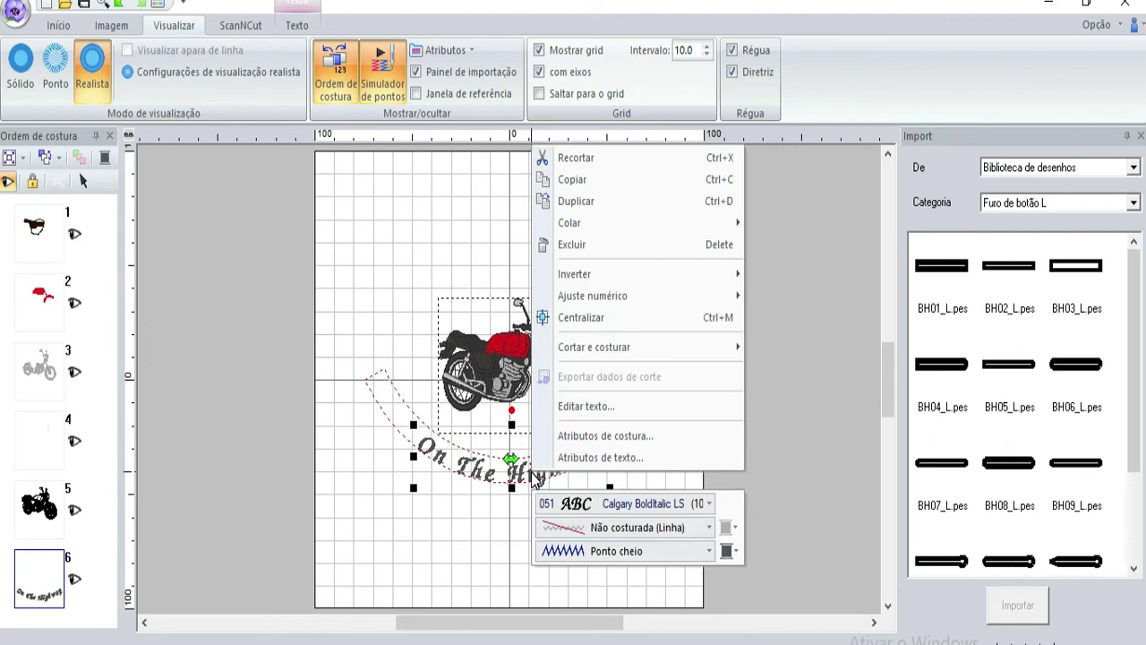
click(594, 245)
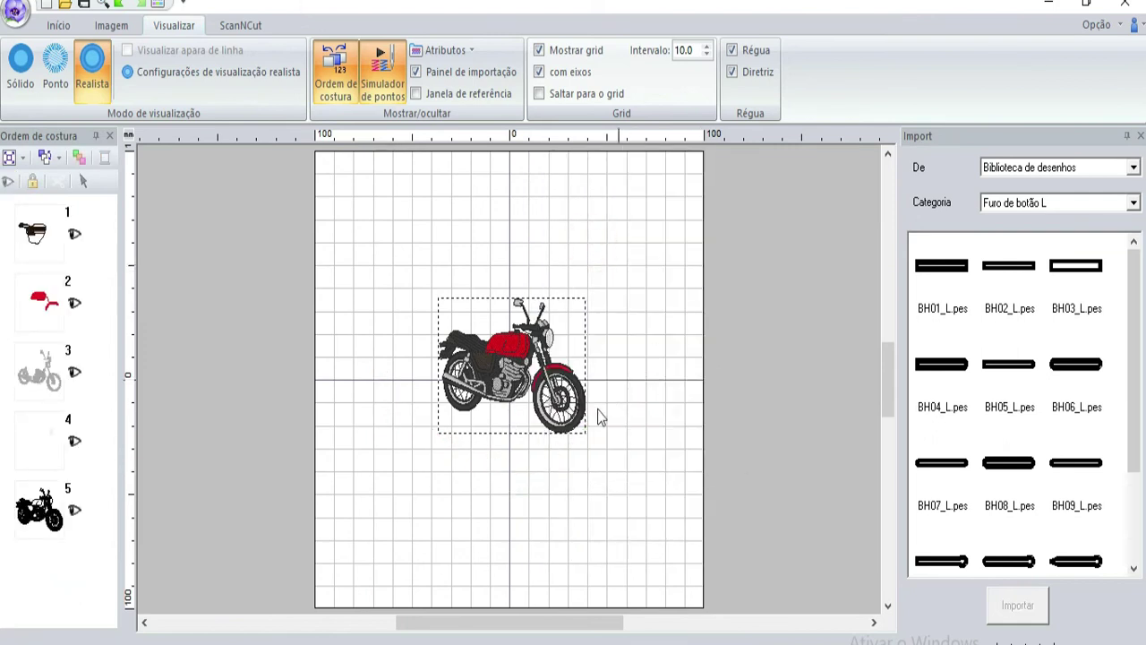
Enlarge the motorcycle by about 20 percent and move it back to the page centre.
click(523, 423)
click(501, 376)
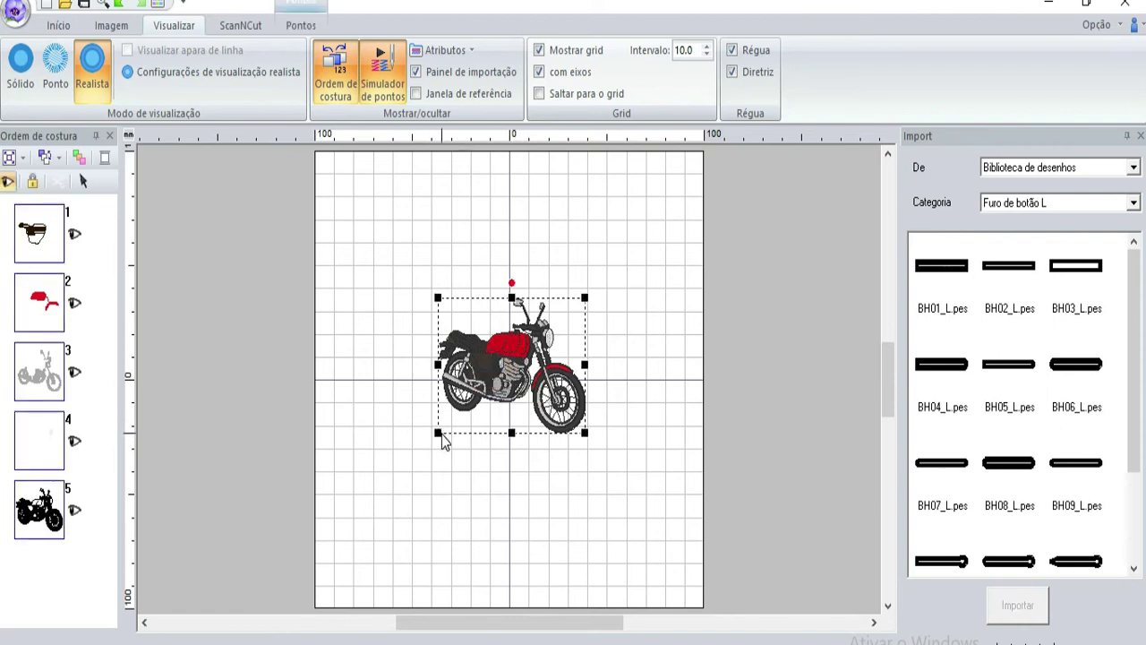
click(441, 436)
drag(438, 433, 412, 458)
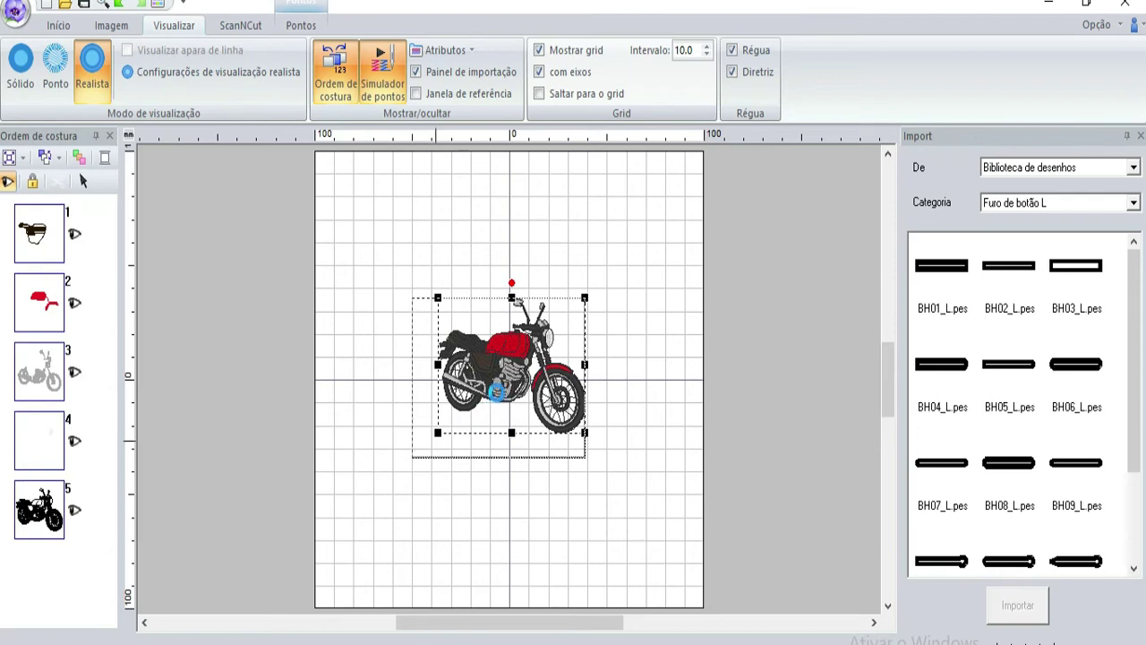
drag(494, 383, 506, 380)
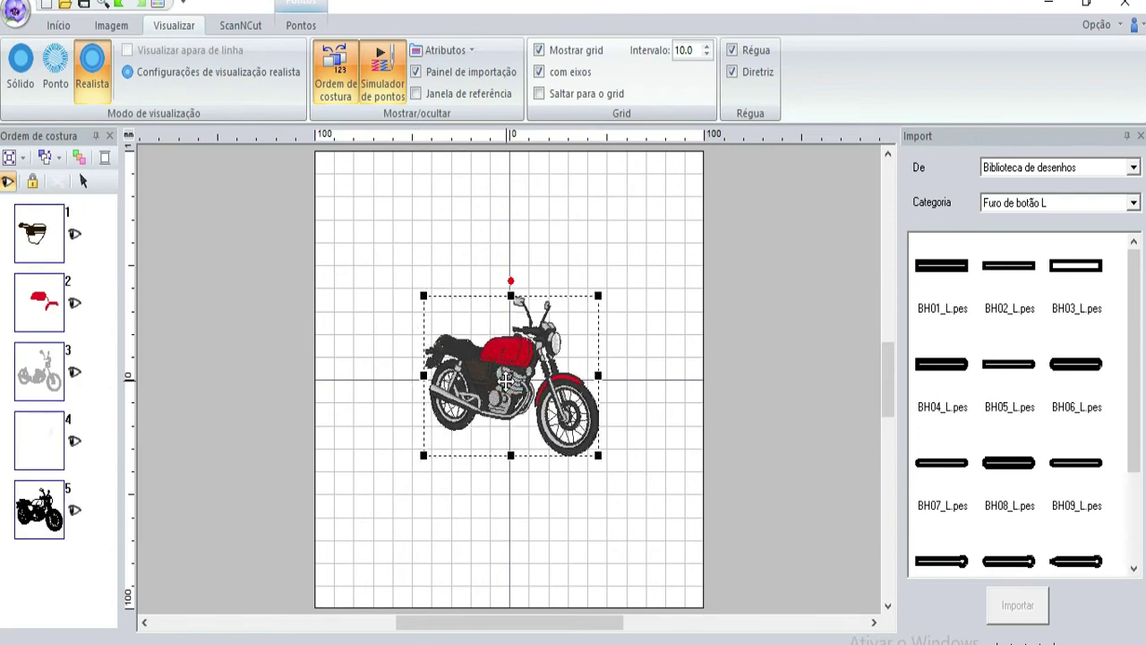
click(756, 298)
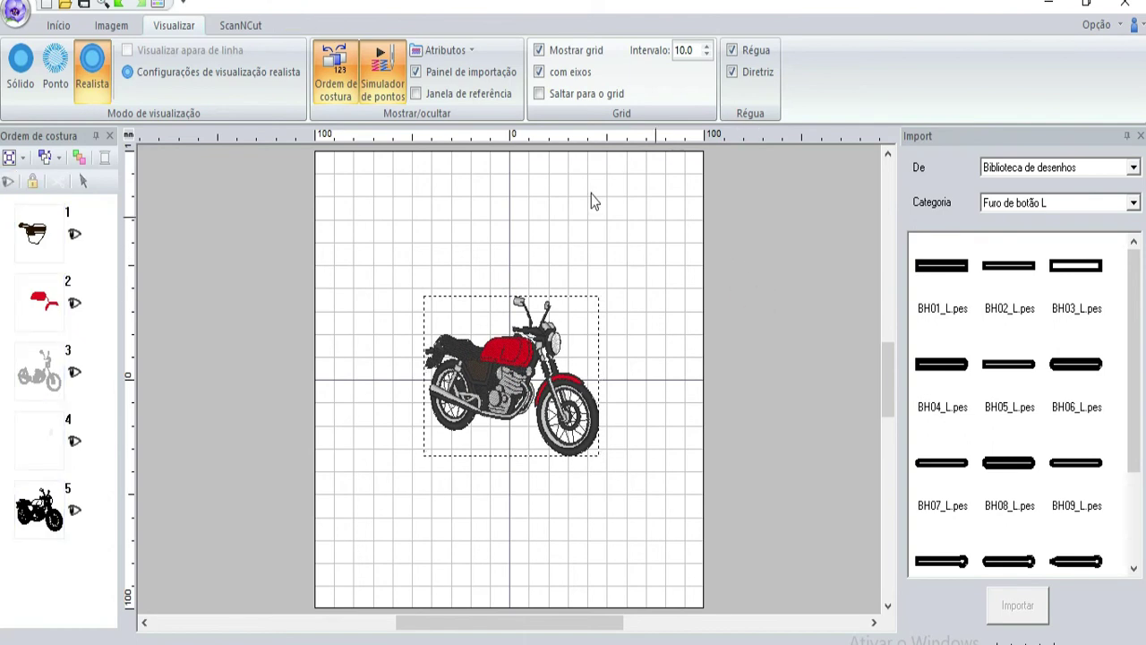
Add the text MOTOCÃO above the motorcycle with the standard Text tool.
click(117, 27)
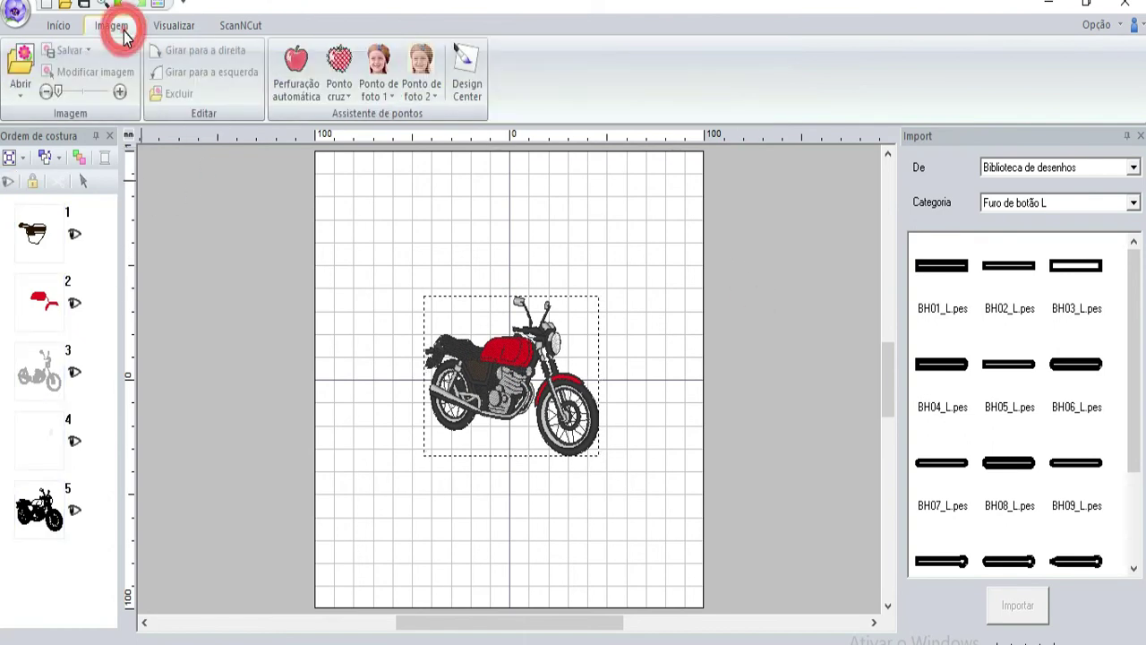
click(182, 28)
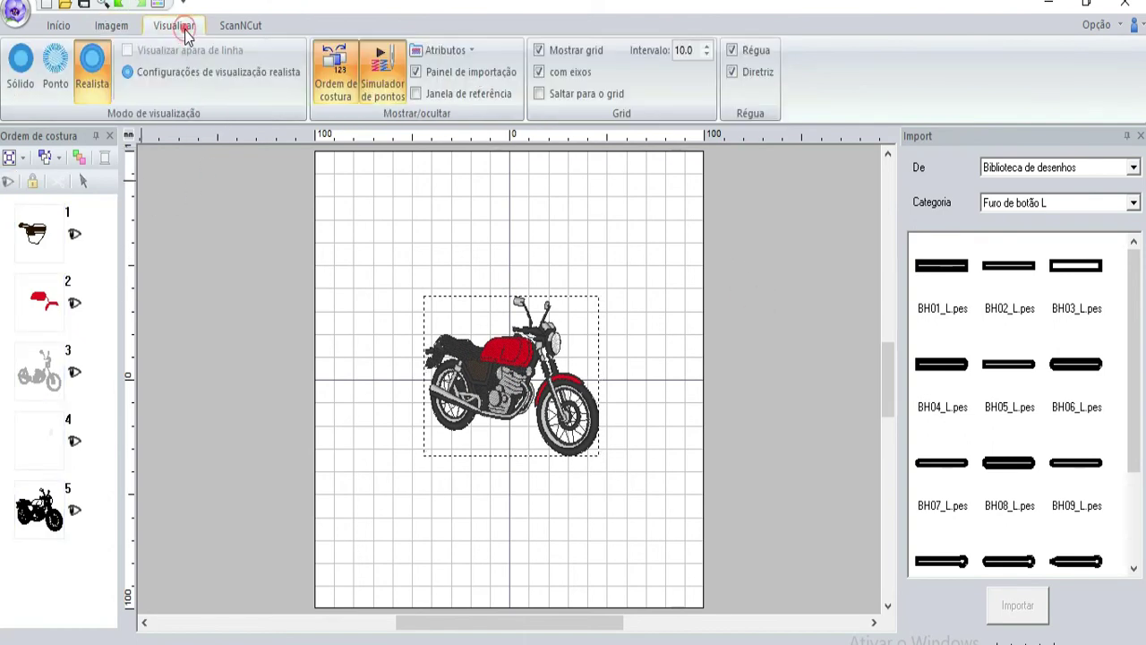
click(61, 27)
click(234, 60)
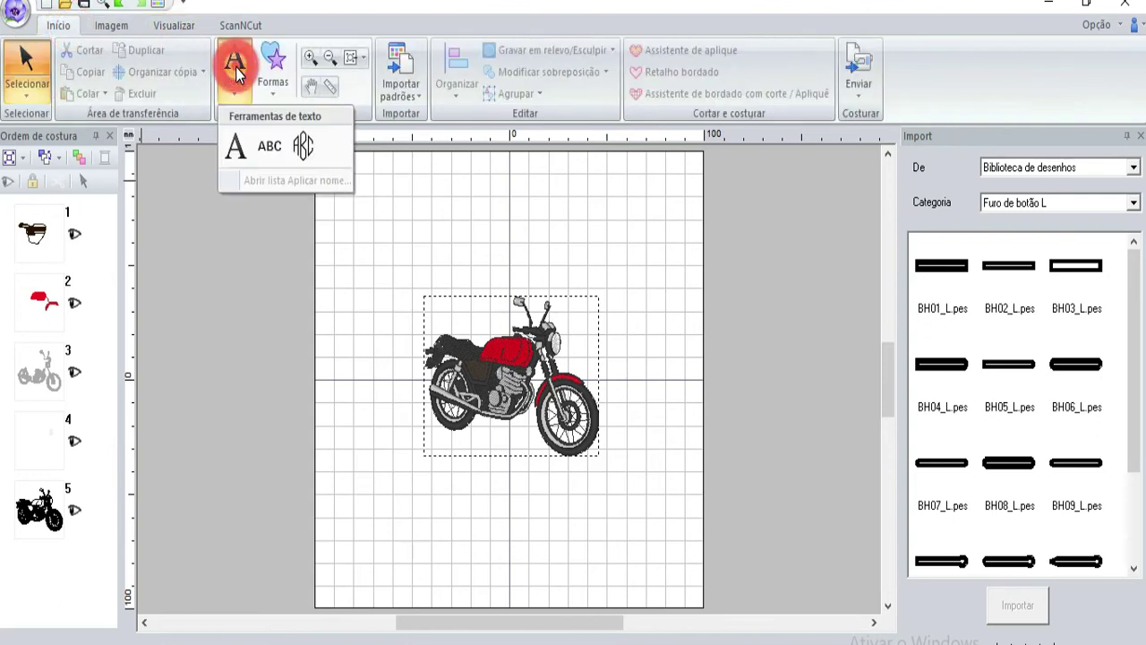
click(237, 149)
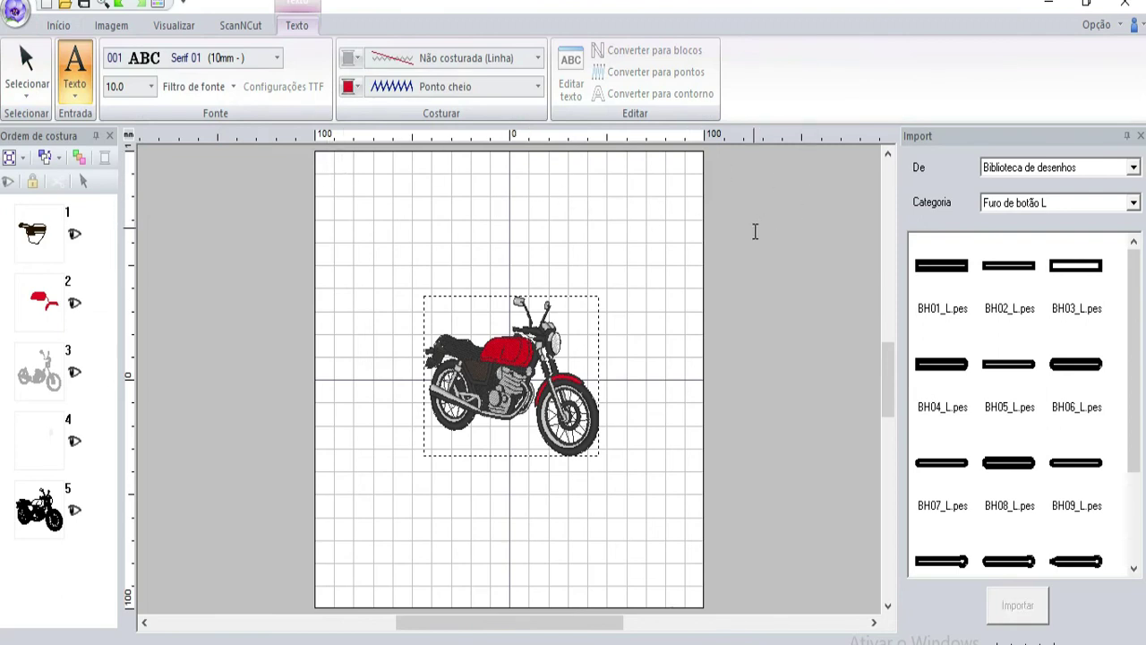
click(395, 259)
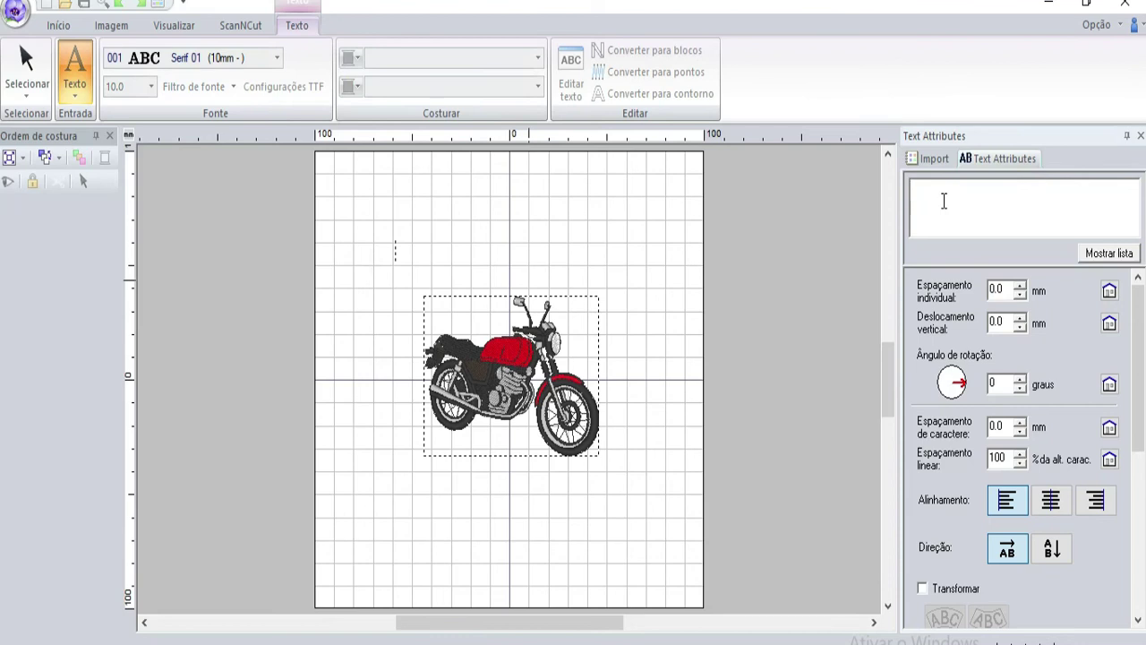
text(MOT)
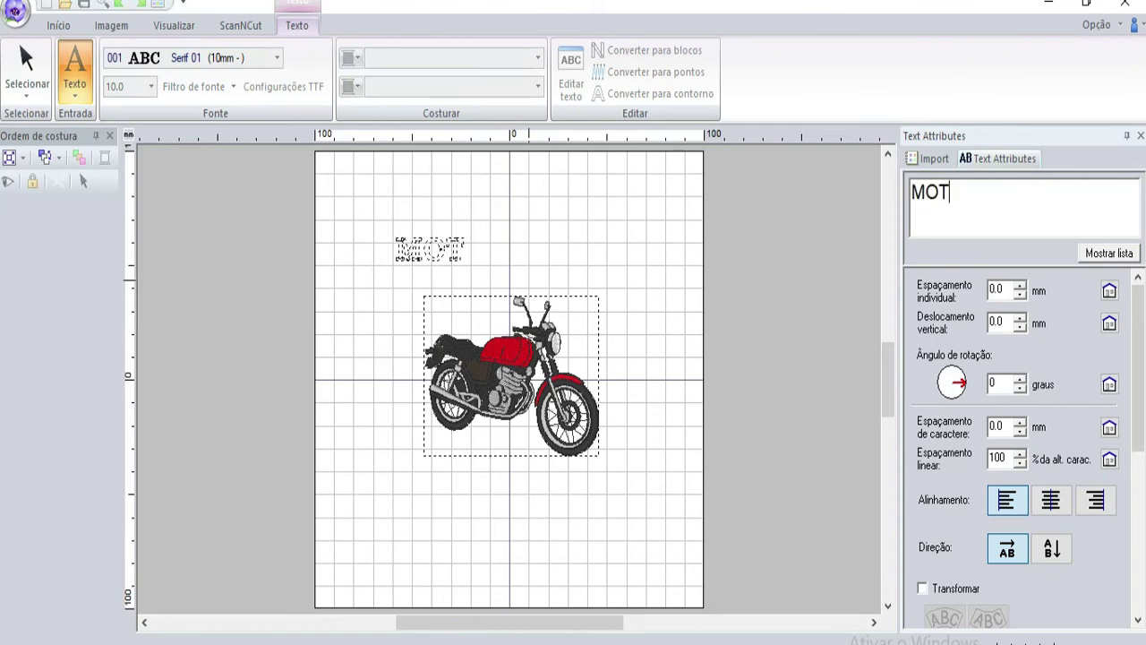
text(OCÃO)
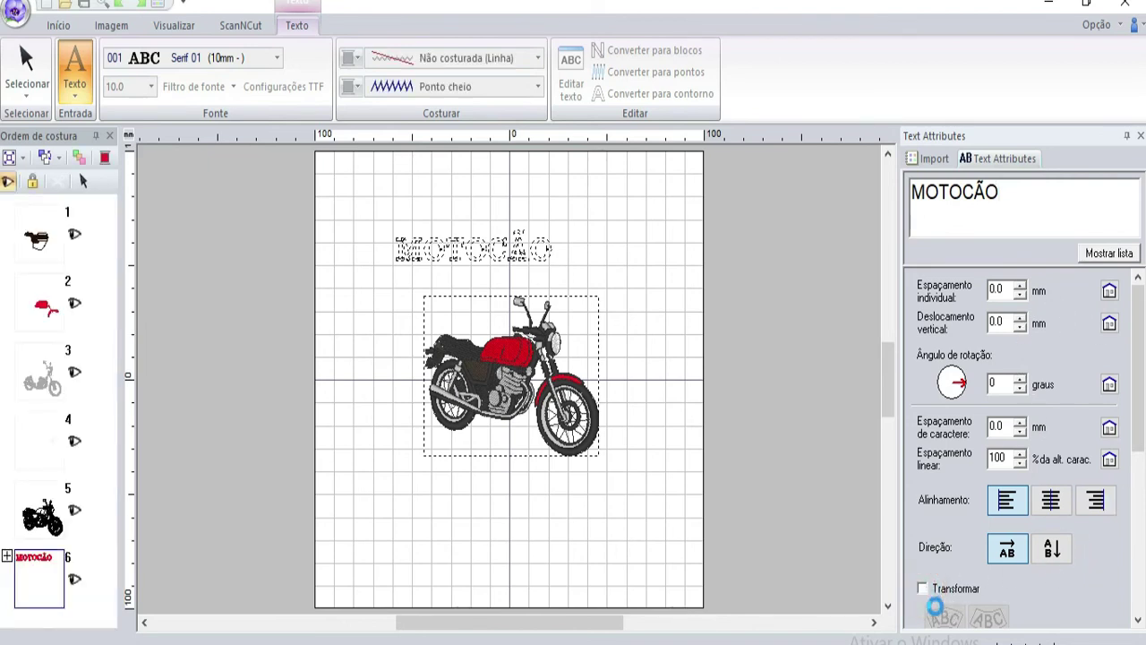
click(955, 627)
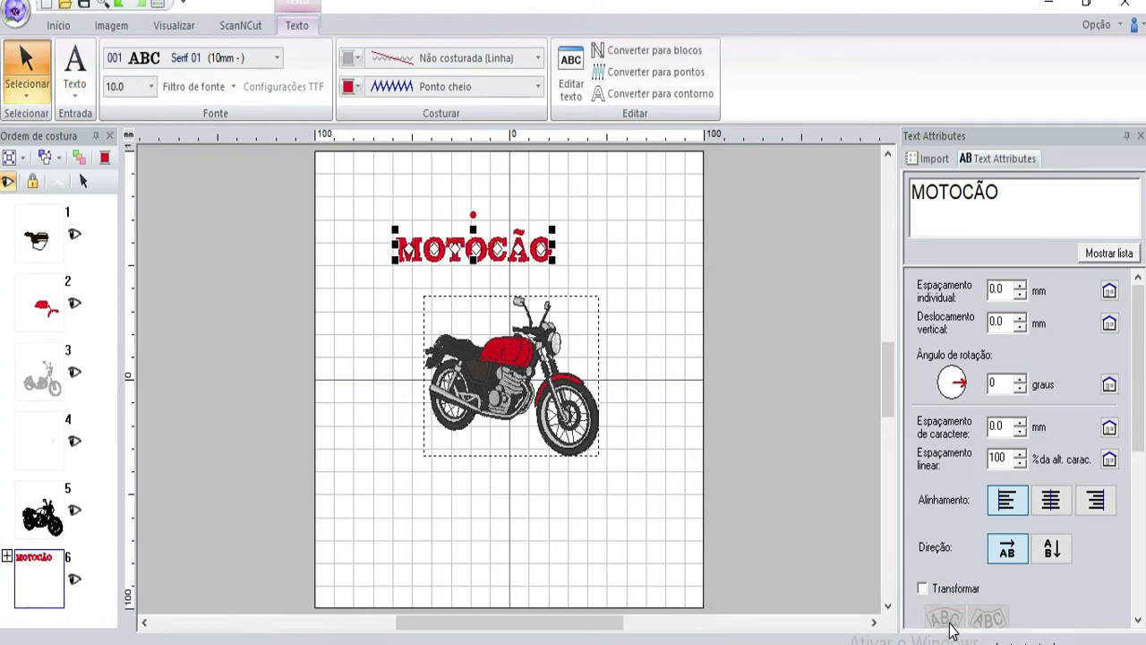
Enable Transformar for the MOTOCÃO text and bend it into an upward arch.
click(929, 589)
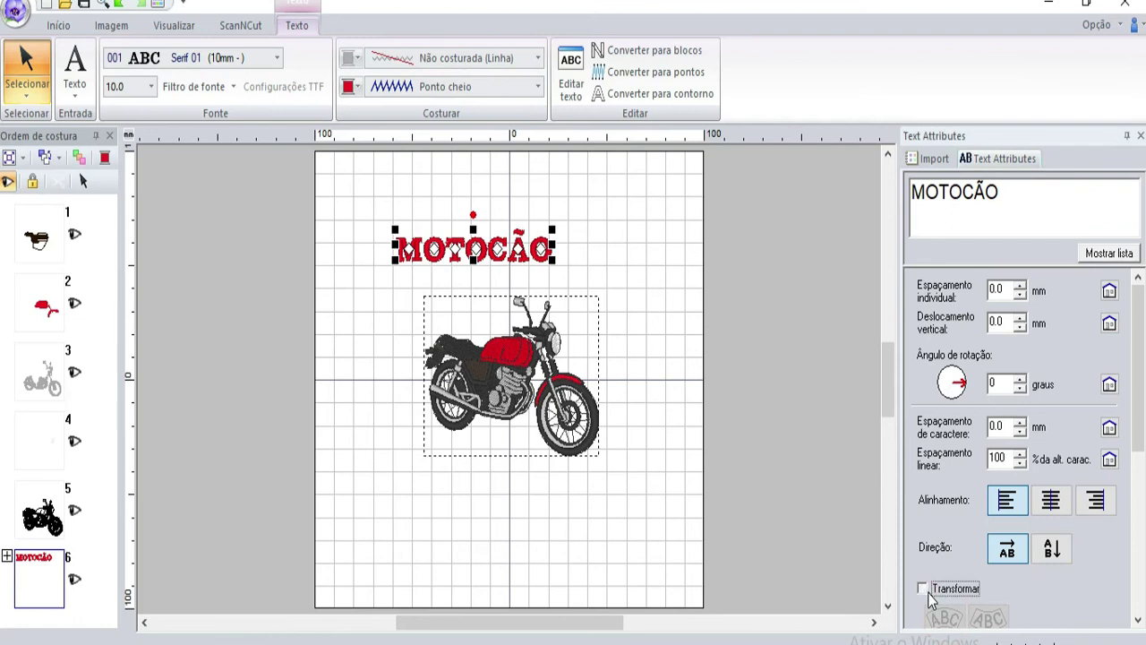
click(945, 618)
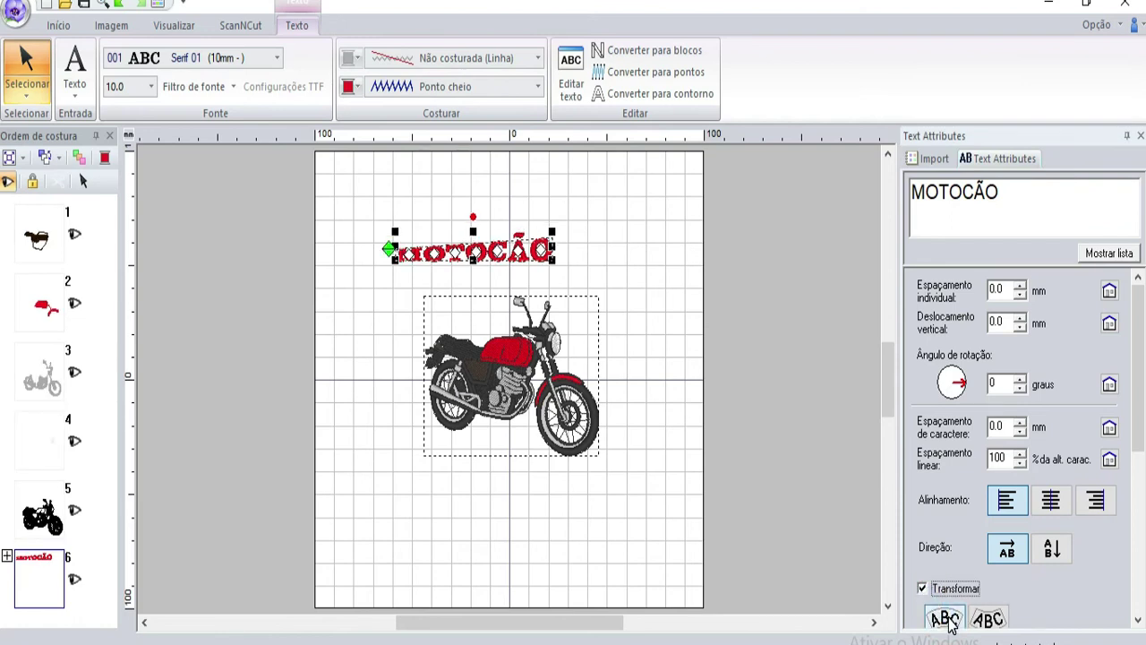
click(946, 619)
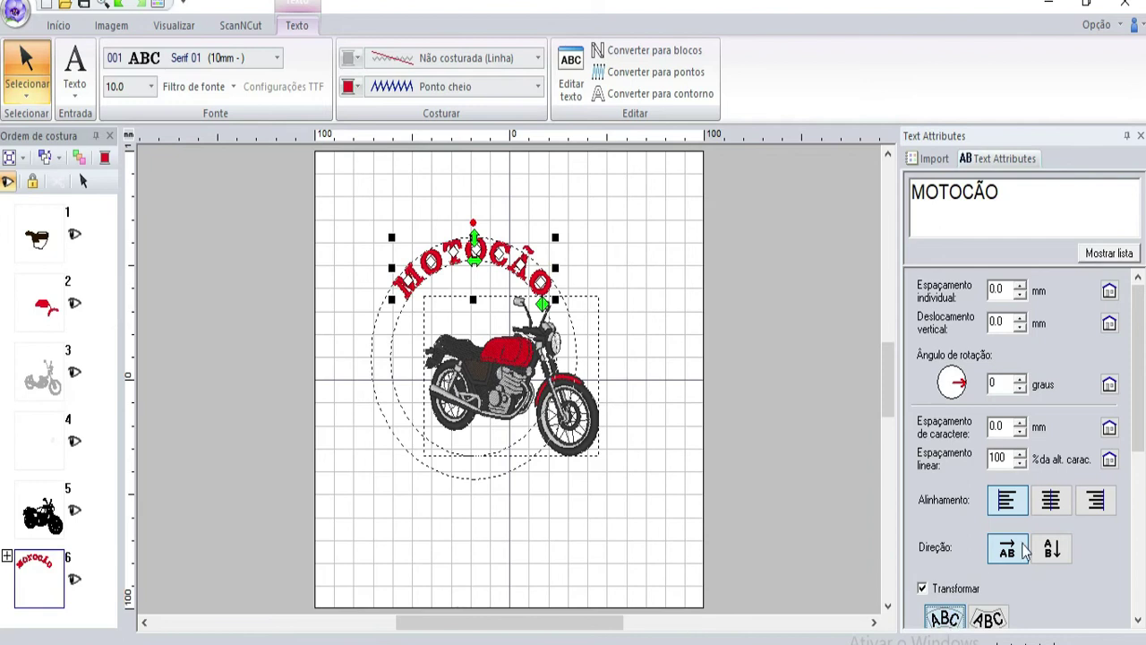
Try the downward arch and the vertical direction on the MOTOCÃO text, restoring the upward arch and horizontal direction.
drag(1139, 358, 1139, 478)
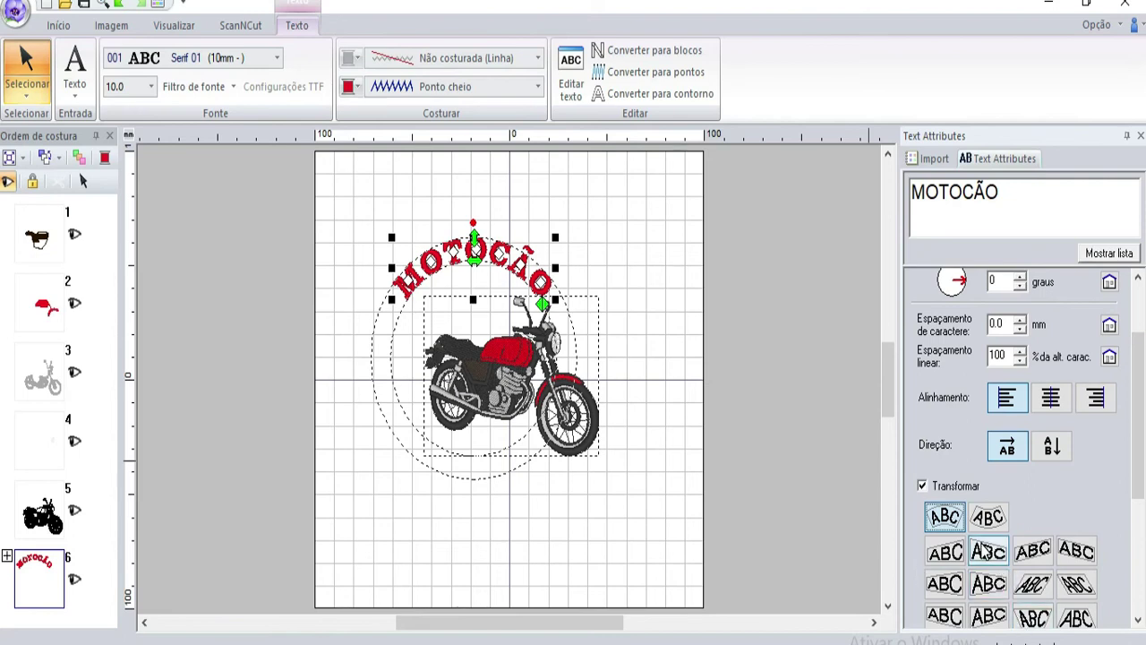
click(992, 523)
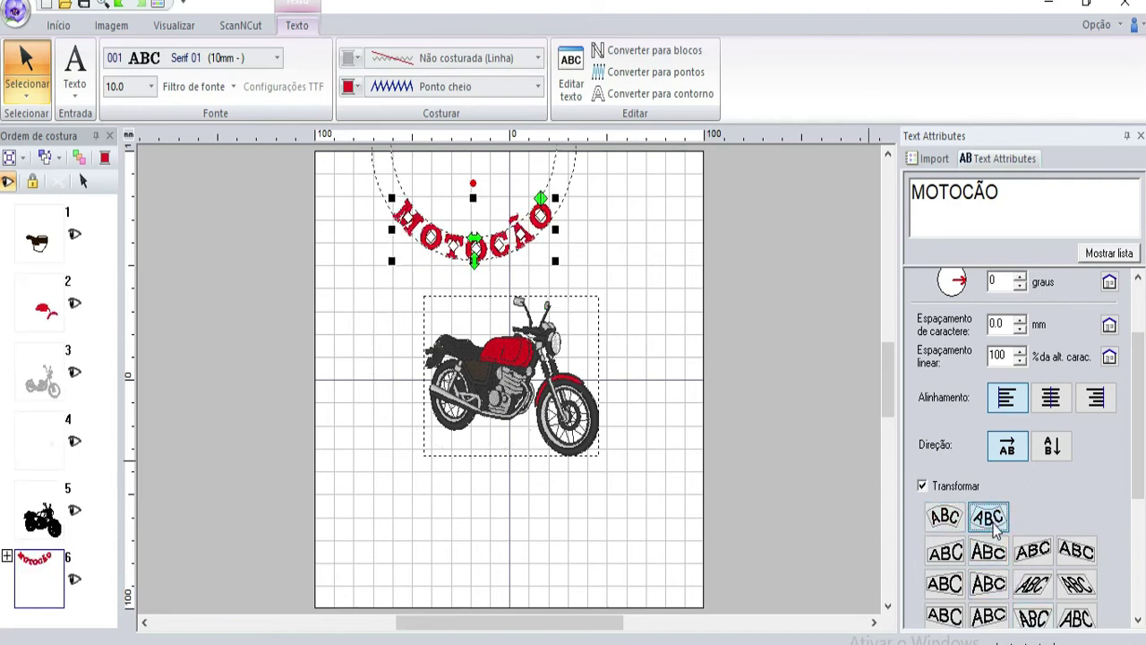
click(947, 517)
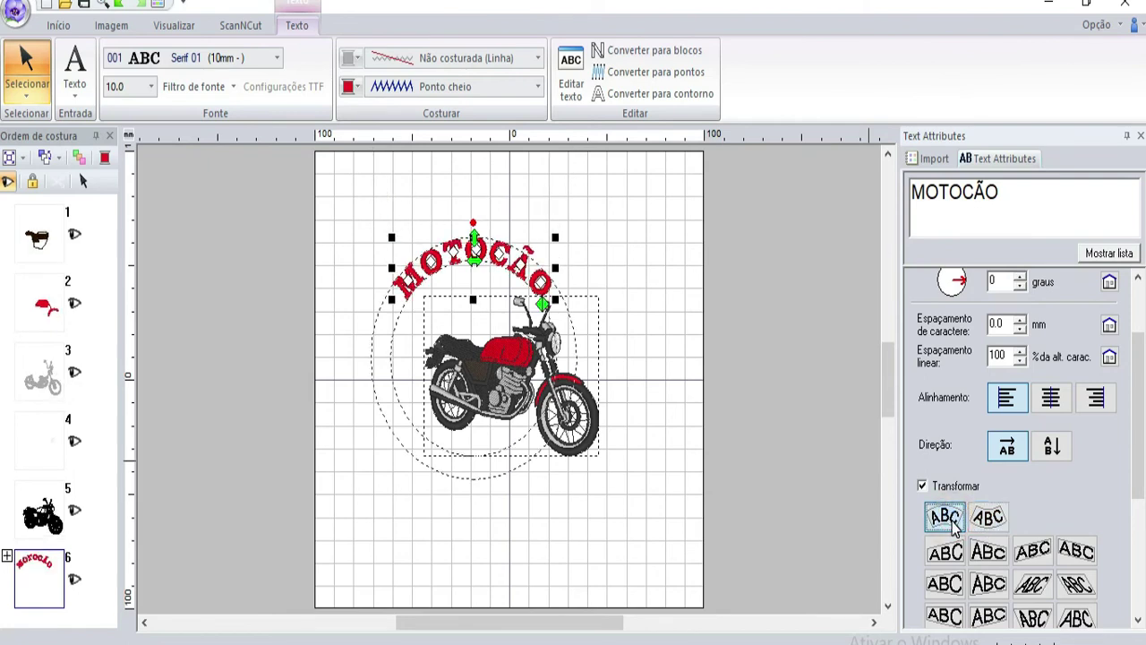
click(1045, 455)
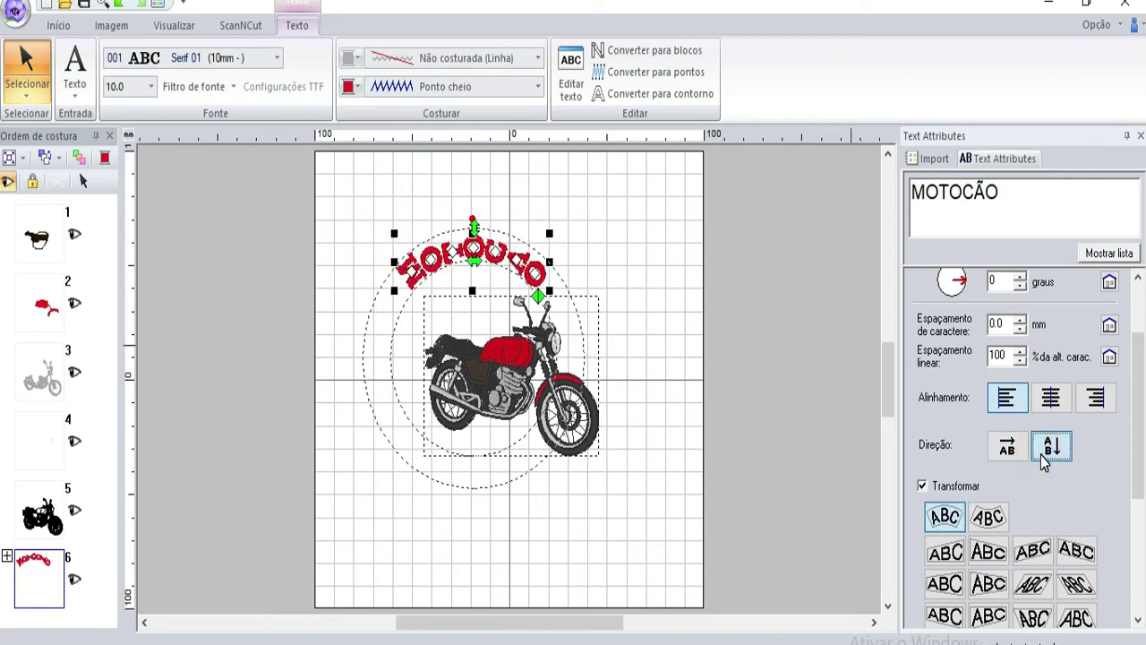
click(1007, 446)
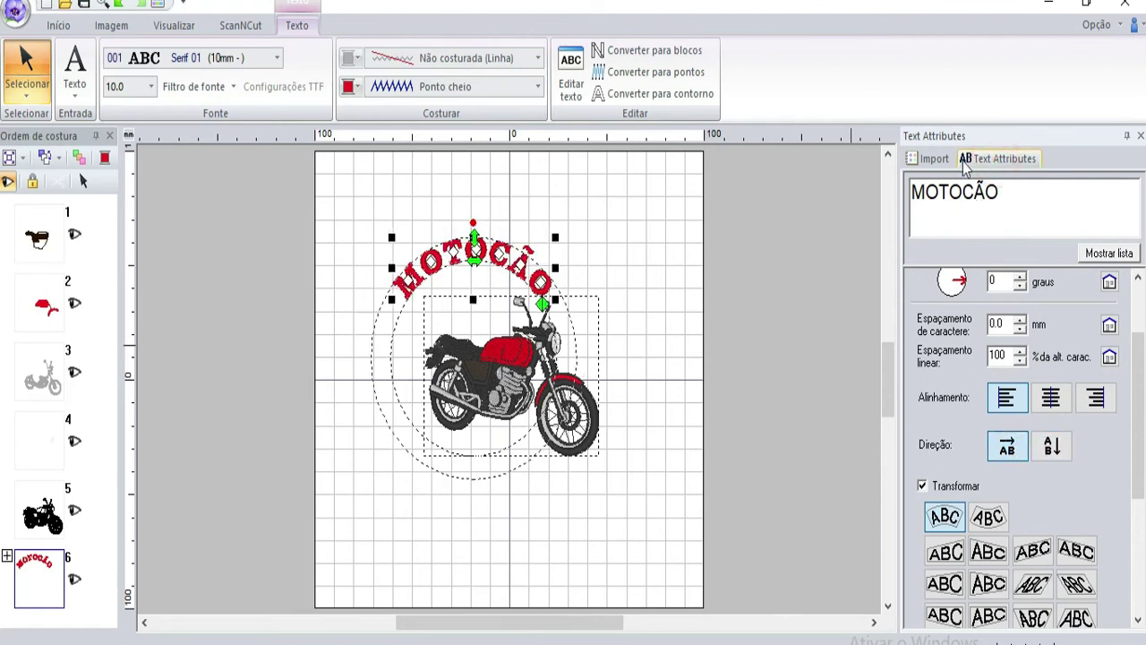
Set the character spacing of the MOTOCÃO text to -0.8 mm.
click(1011, 201)
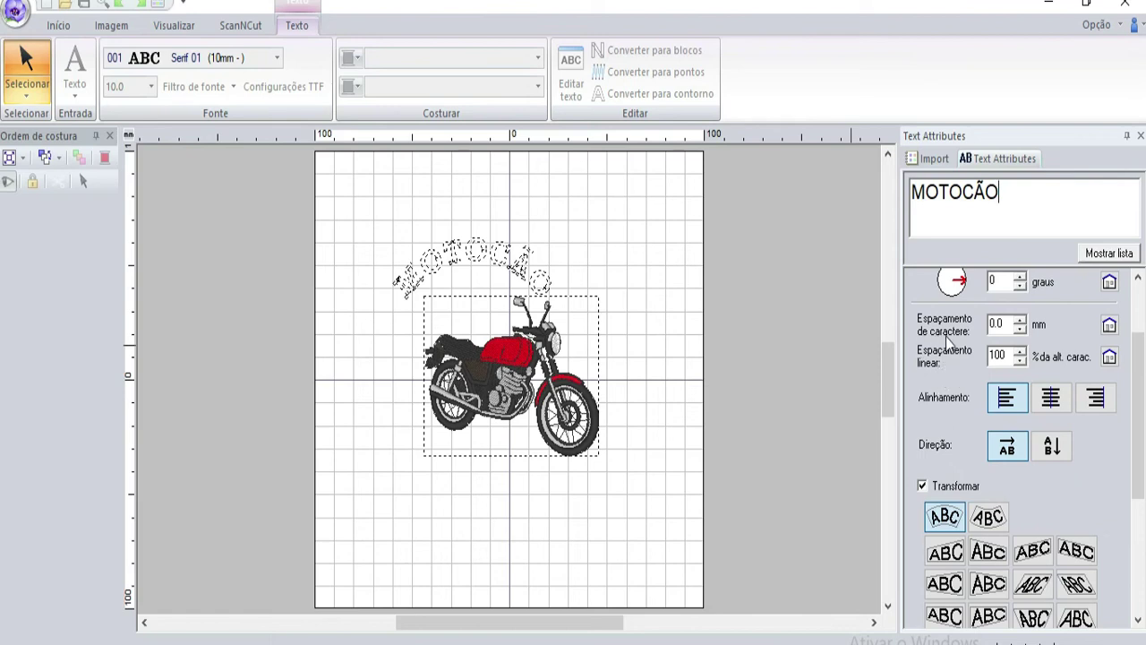
click(1020, 329)
click(1020, 329)
click(1020, 329)
click(1020, 330)
click(1020, 330)
click(1020, 329)
click(1020, 329)
click(1020, 330)
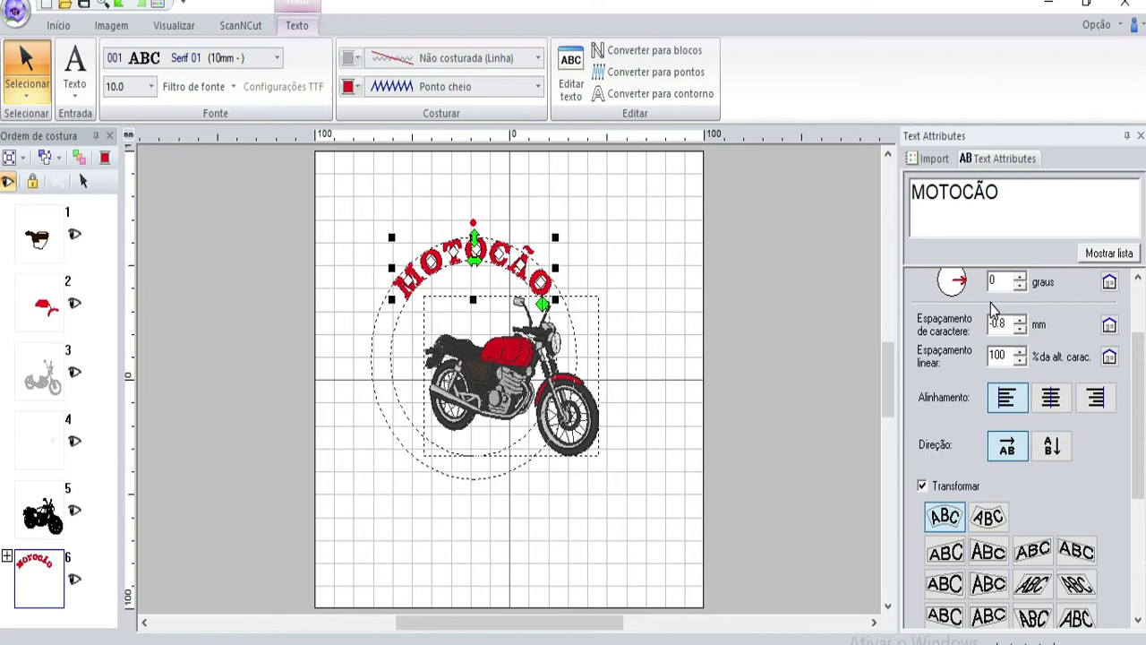
Try other character spacing values for the arched text and return the spacing to -0.8 mm.
click(1021, 285)
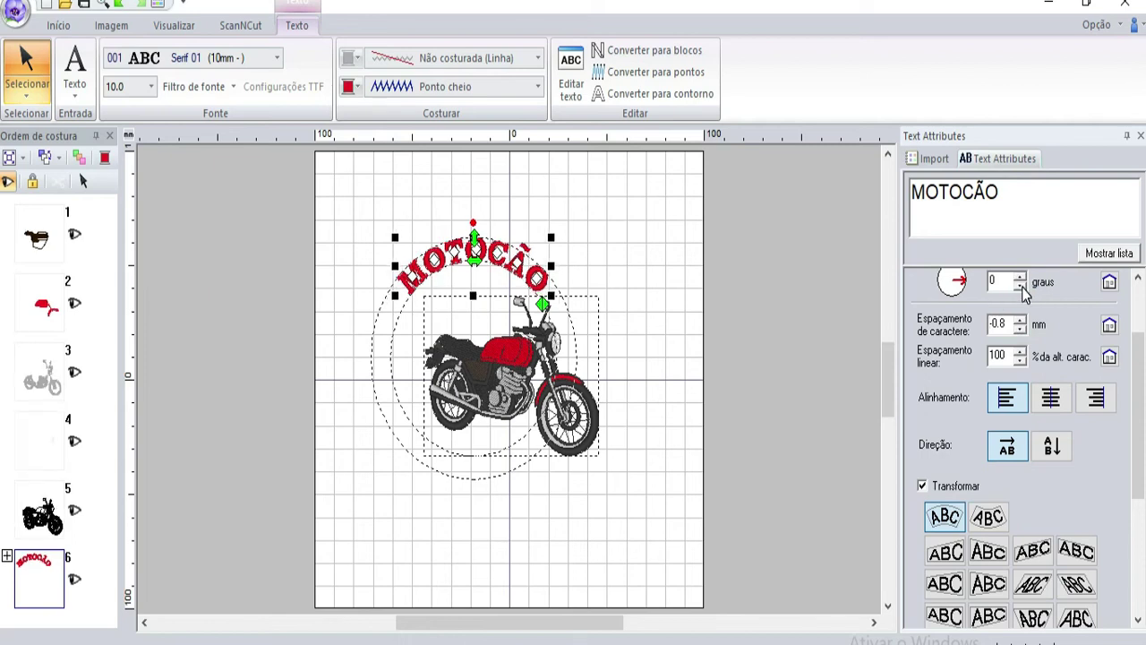
click(1021, 326)
click(1021, 326)
click(1021, 326)
click(1021, 322)
click(1021, 322)
click(1021, 323)
click(1021, 322)
click(1021, 323)
click(1021, 322)
click(1021, 322)
Finish editing the arched MOTOCÃO text, centre it above the motorcycle, and close its text attributes.
click(961, 197)
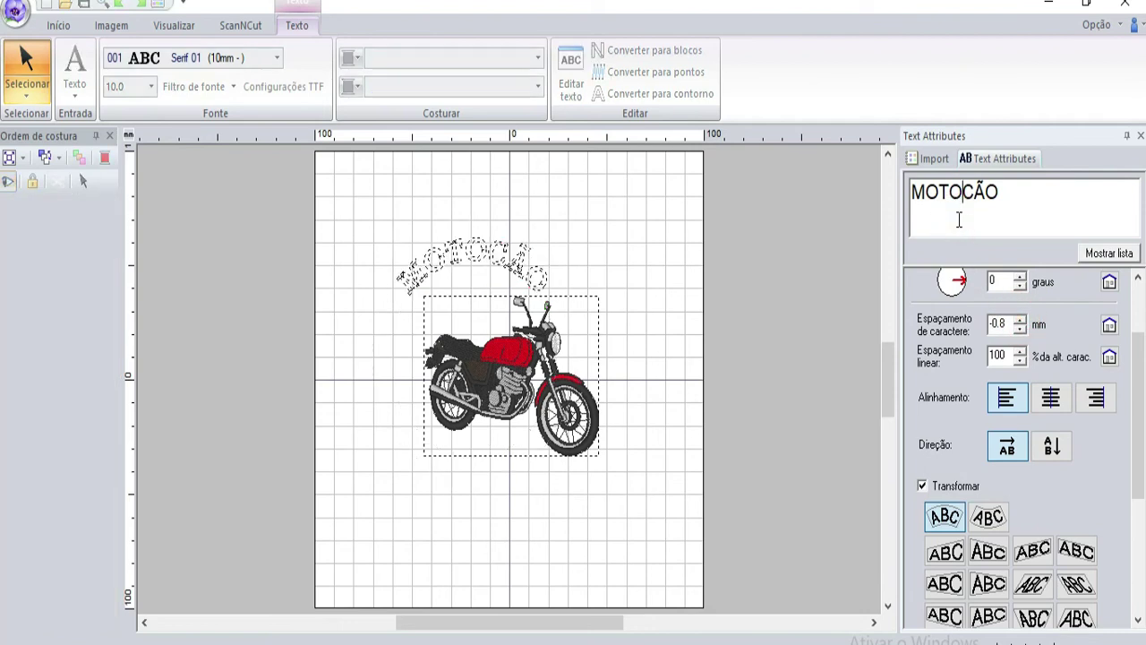
click(1029, 192)
key(Return)
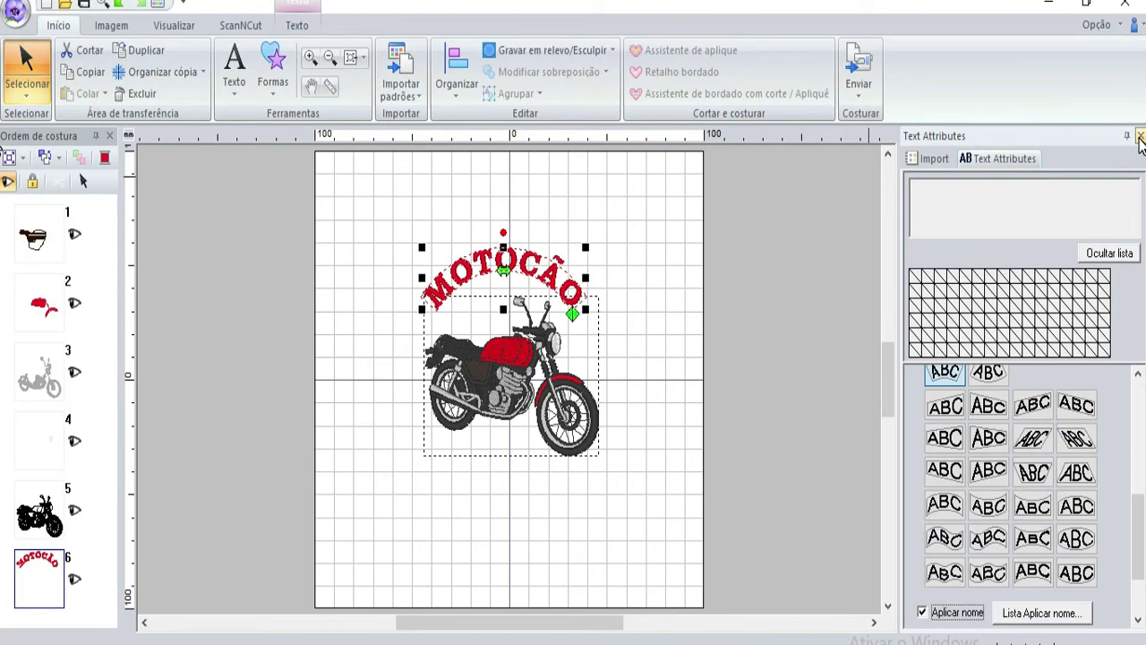
click(1140, 136)
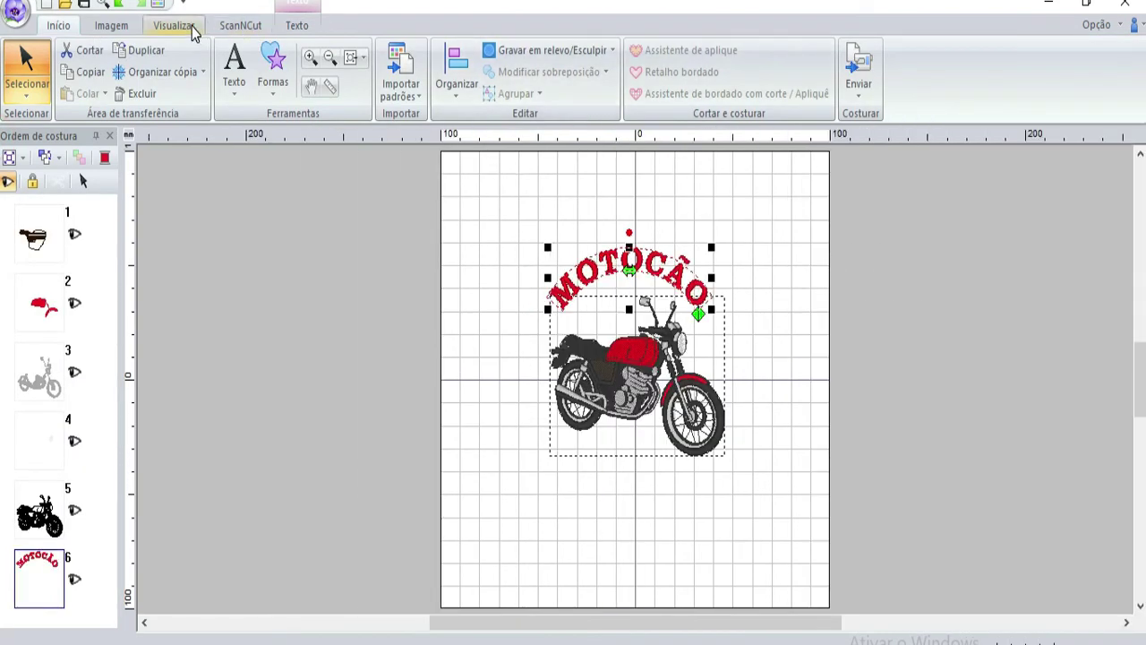
Try thread colour 900 PRETO on the MOTOCÃO text, restore 800 VERMELHO, and close the colour window.
click(197, 27)
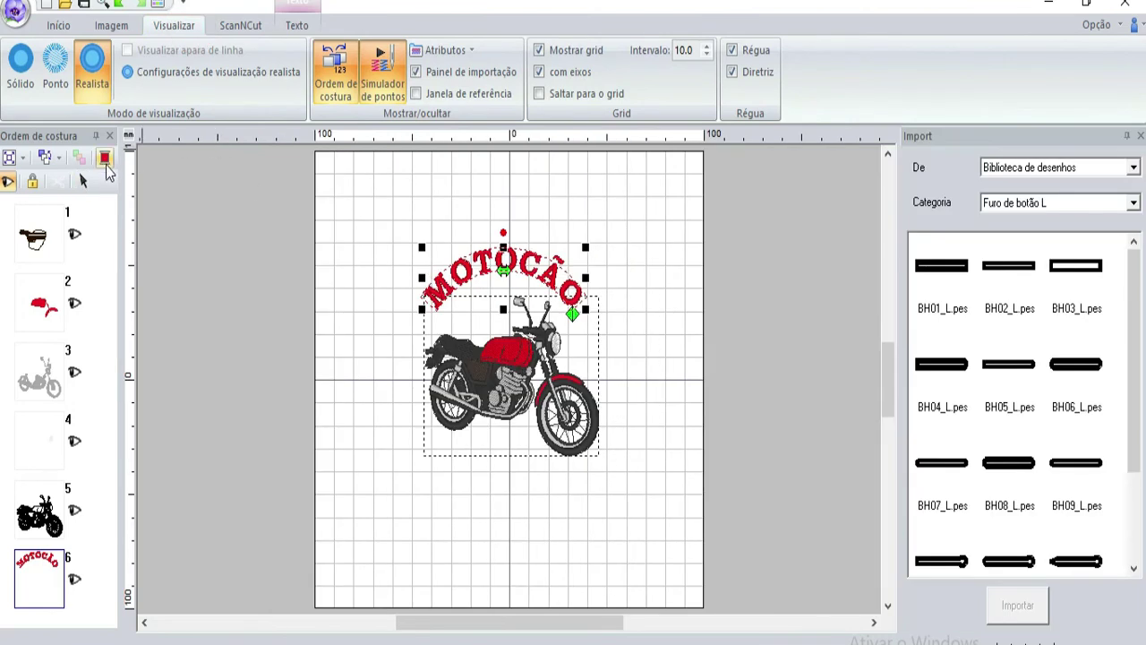
click(104, 159)
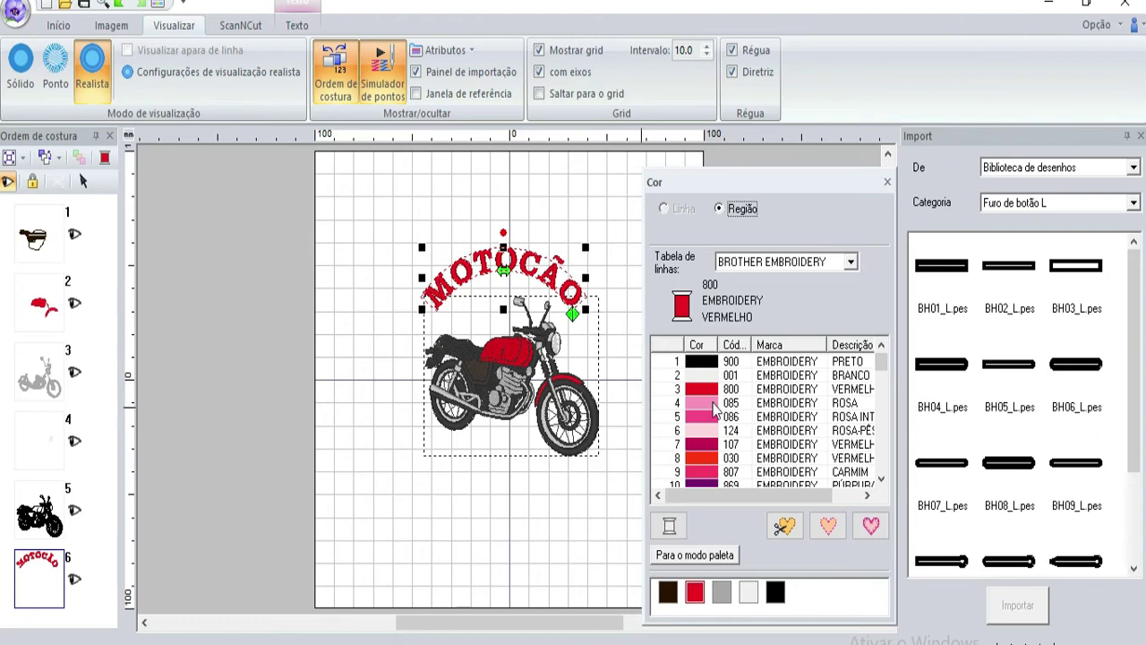
click(710, 361)
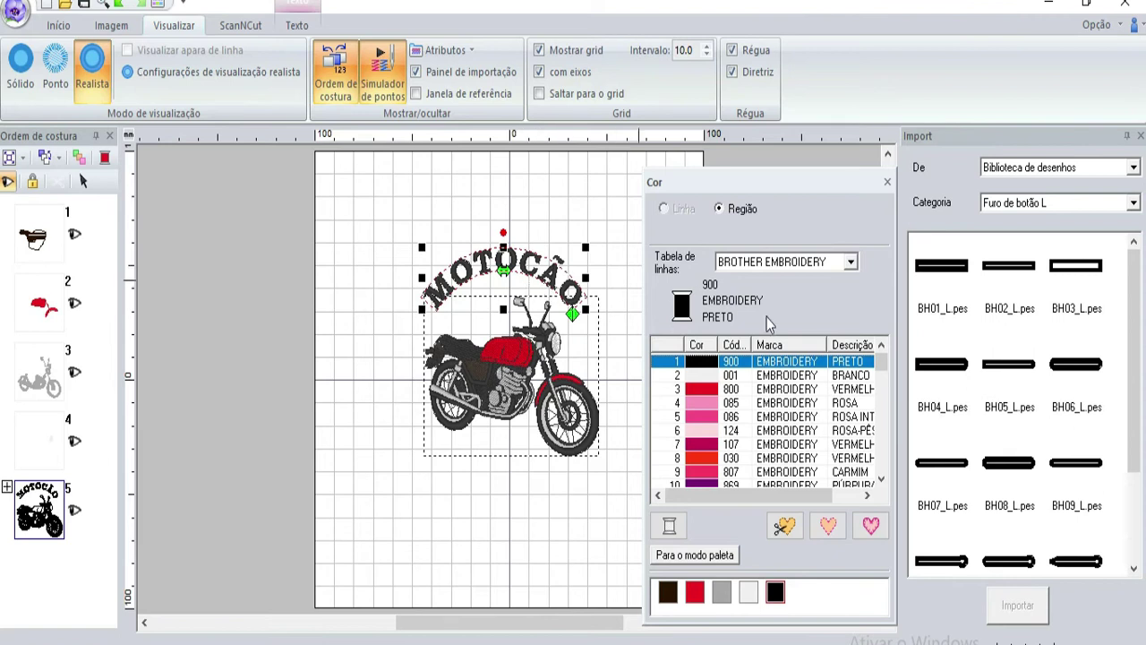
click(706, 394)
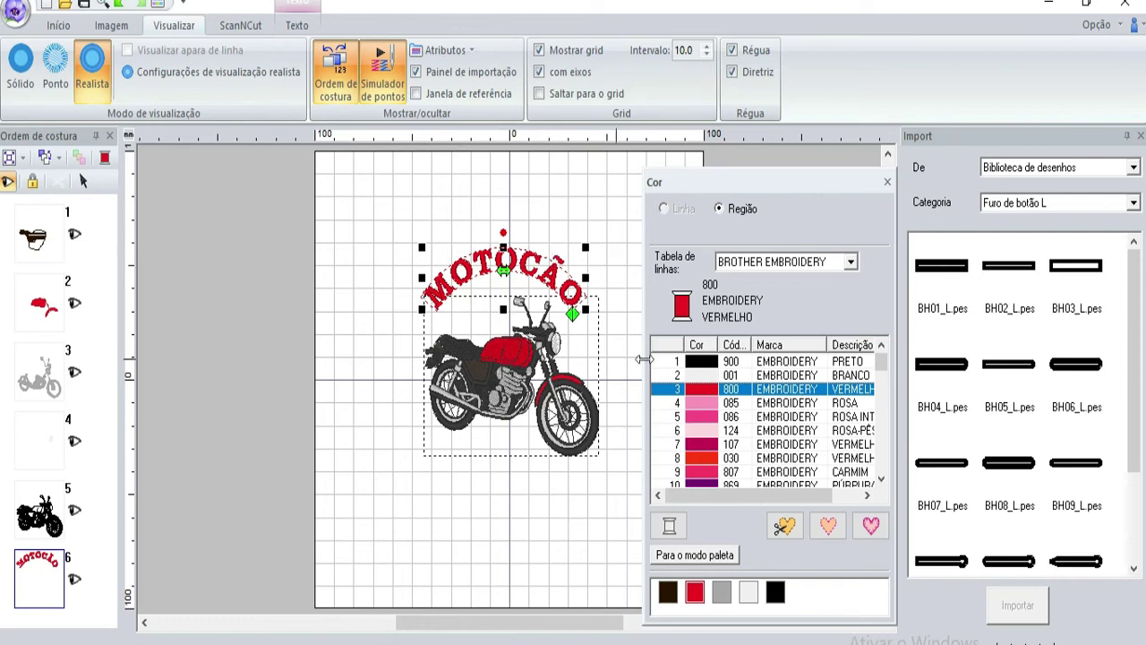
click(710, 363)
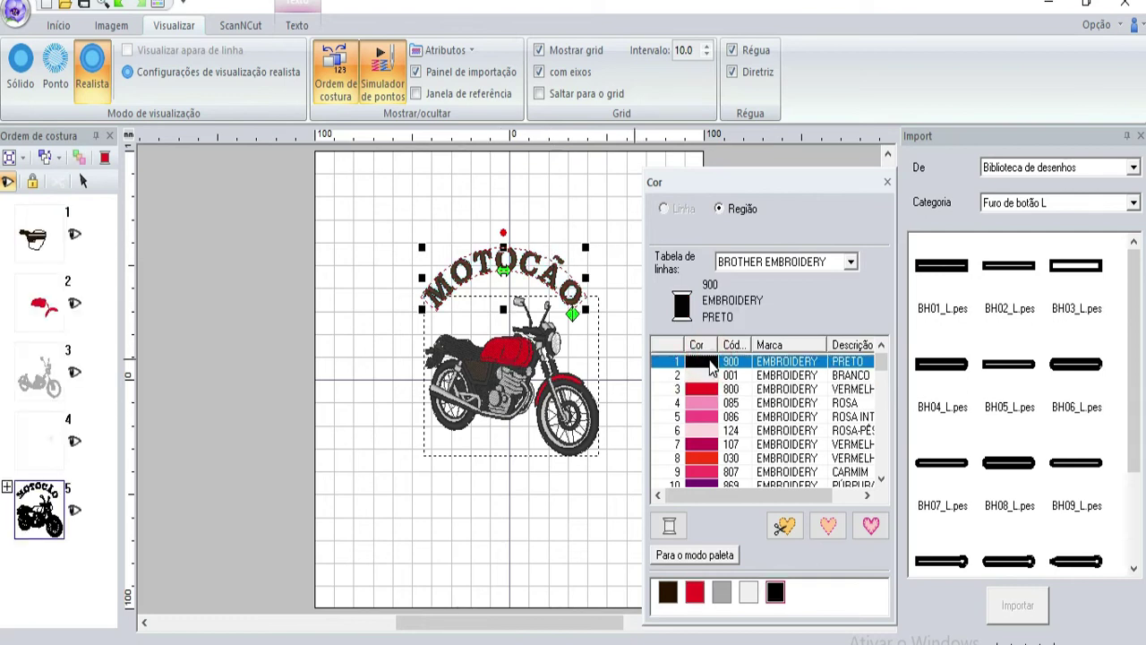
click(707, 389)
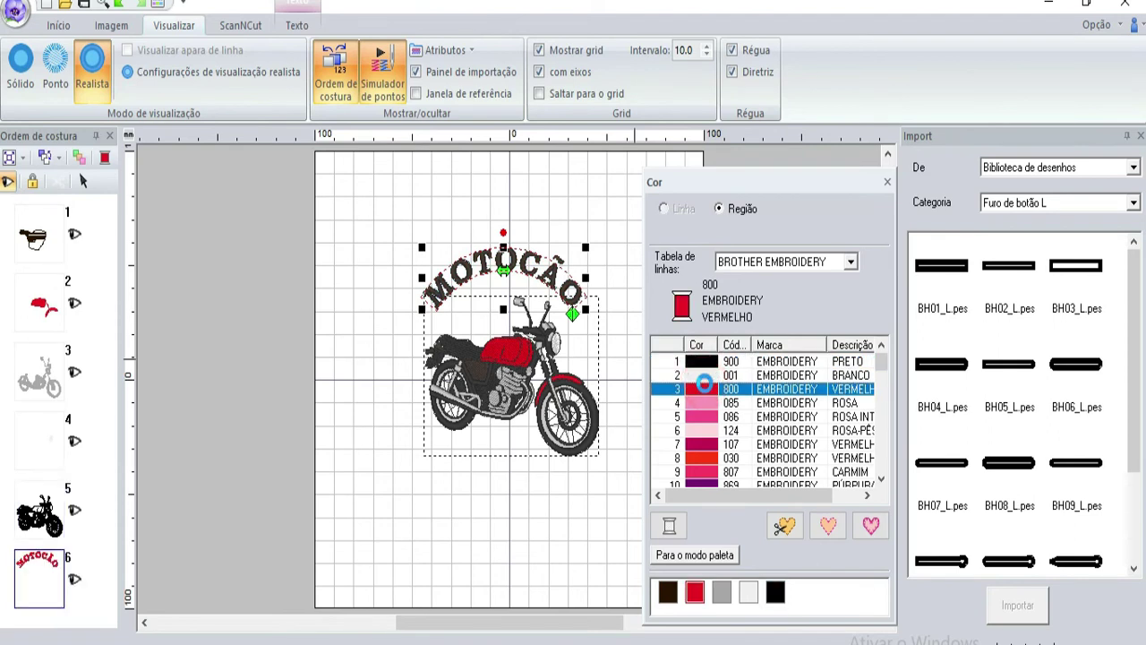
click(477, 374)
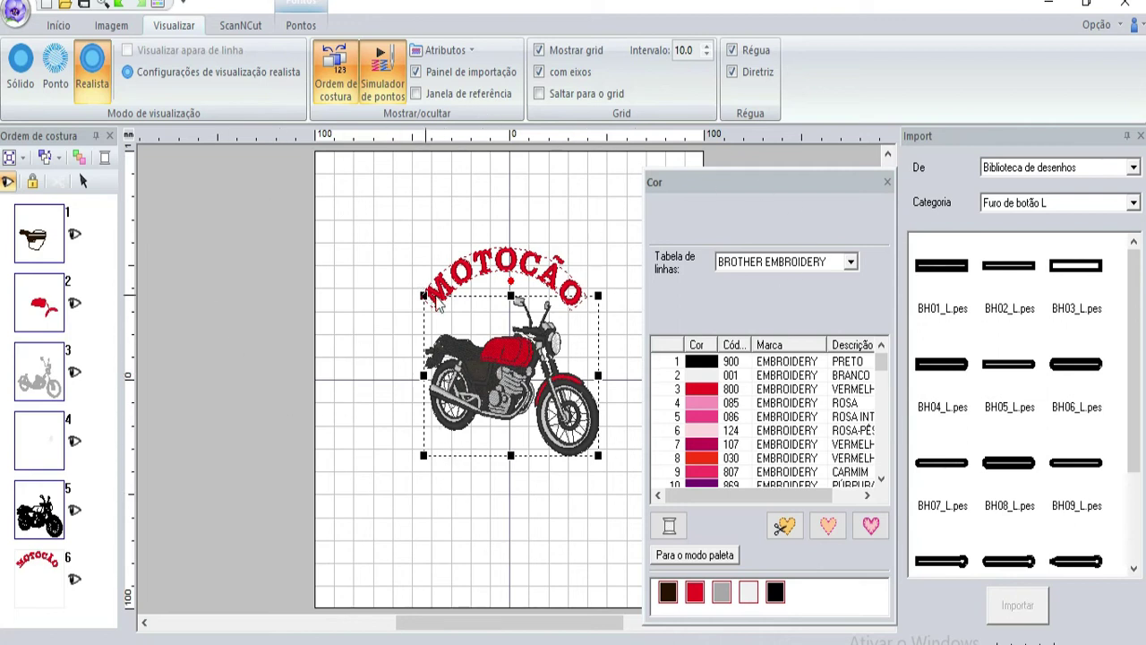
click(888, 182)
click(286, 442)
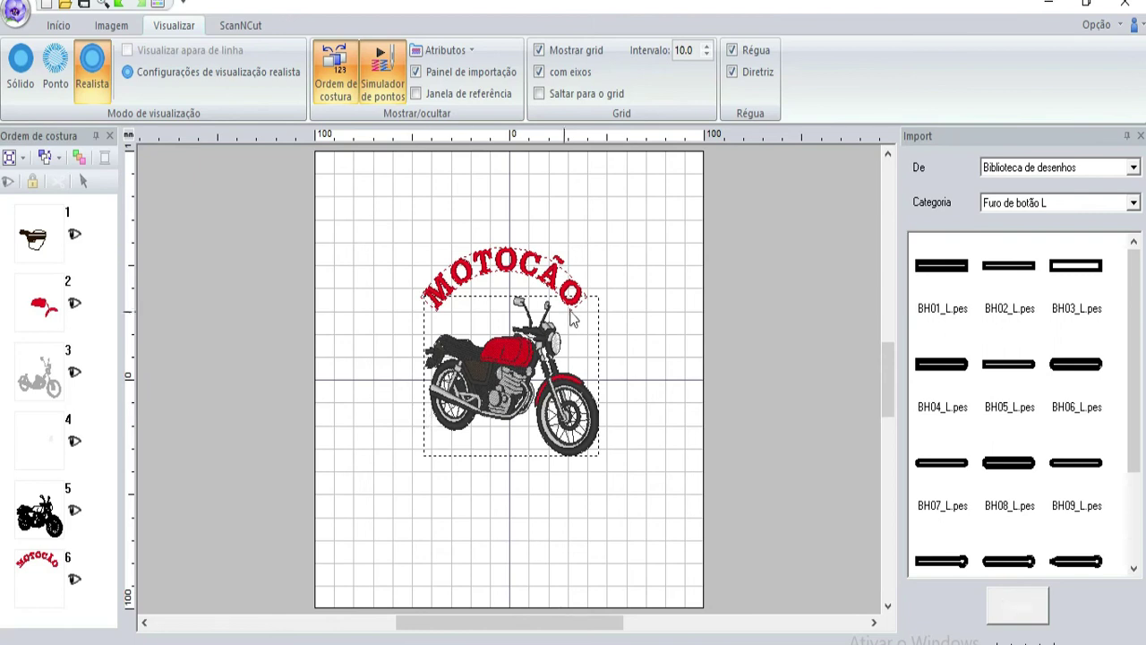
Reorder the sewing sequence, placing MOTOCÃO after the motorcycle's red parts and moving the motorcycle's black layer to second place.
drag(38, 559, 51, 338)
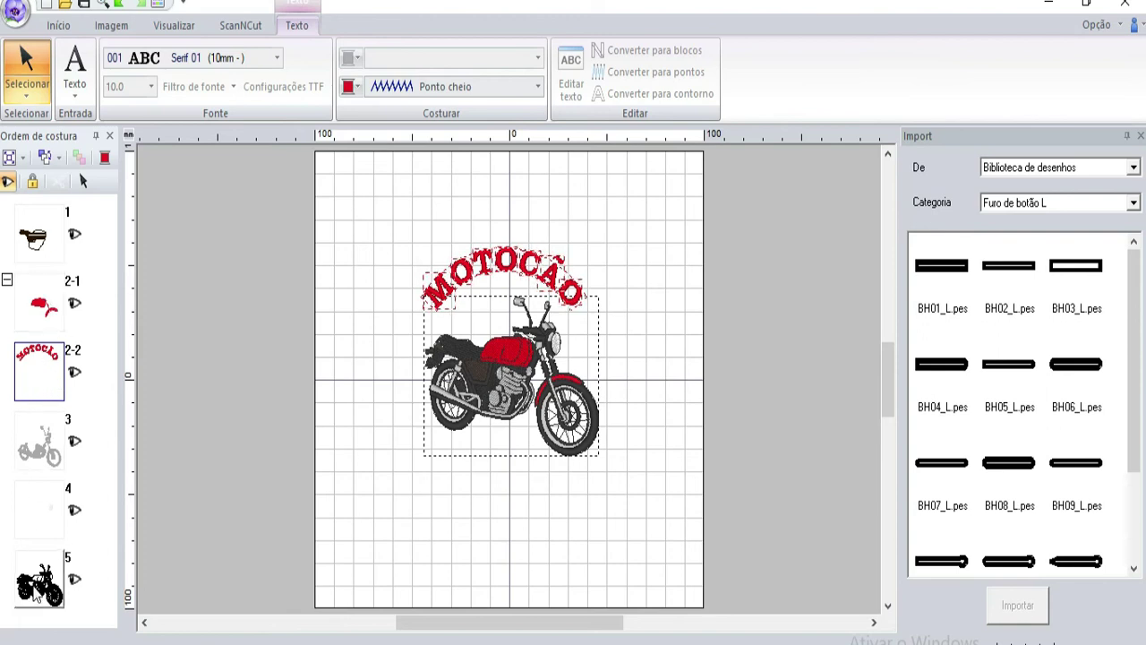
drag(36, 593, 39, 285)
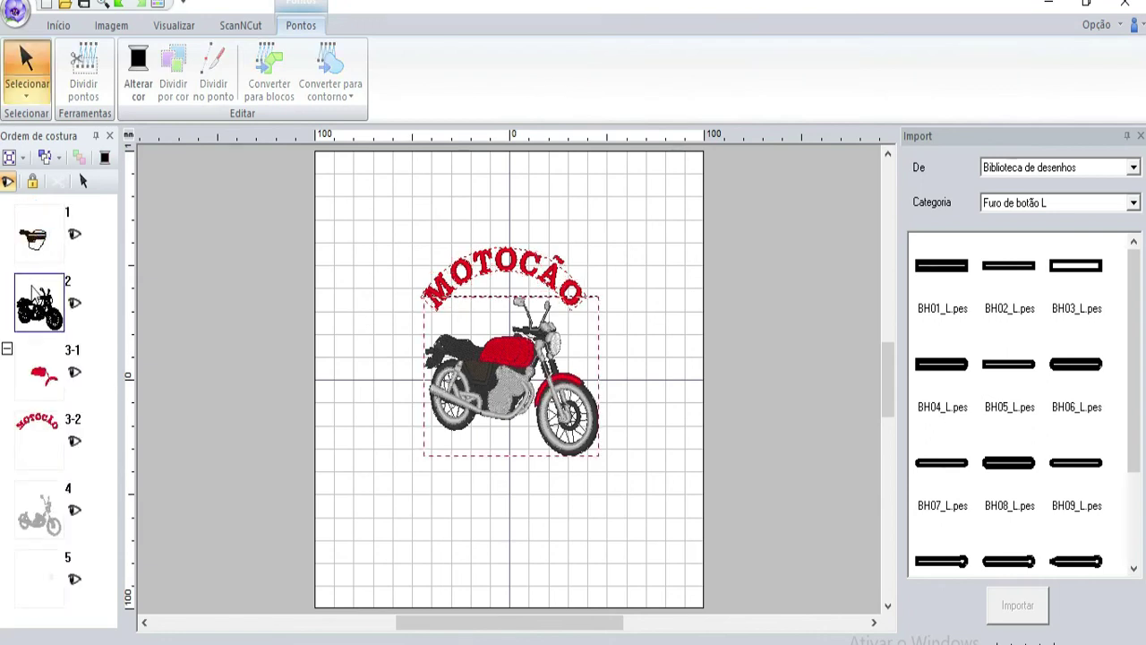
Examine each colour layer in the sewing order to see which part of the design it stitches.
click(37, 237)
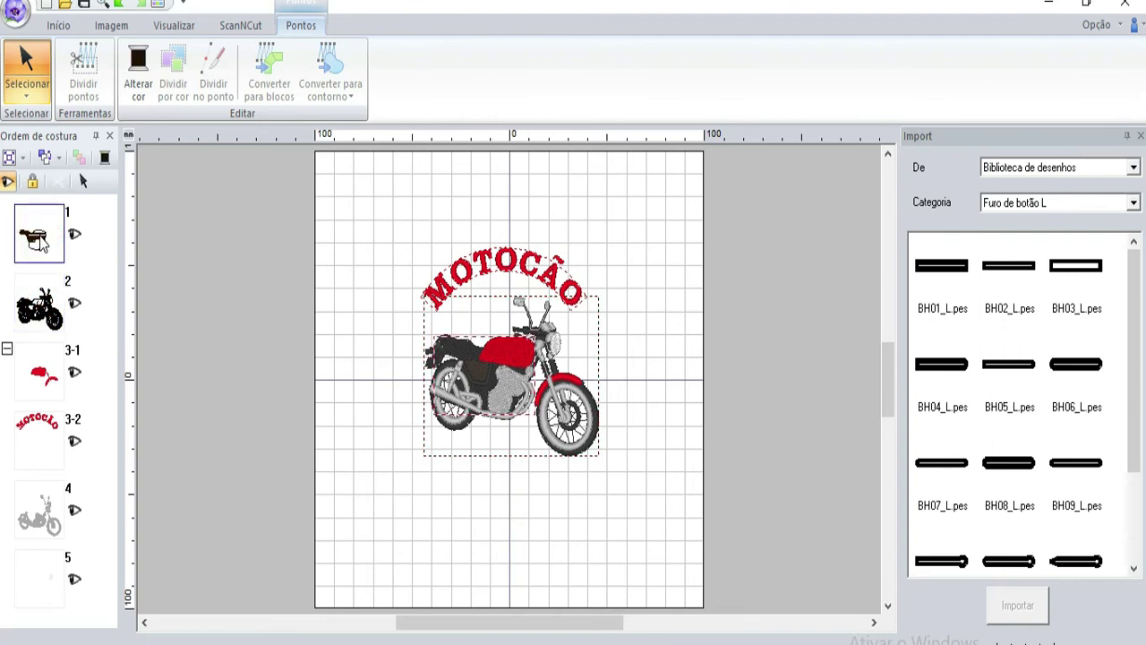
click(43, 283)
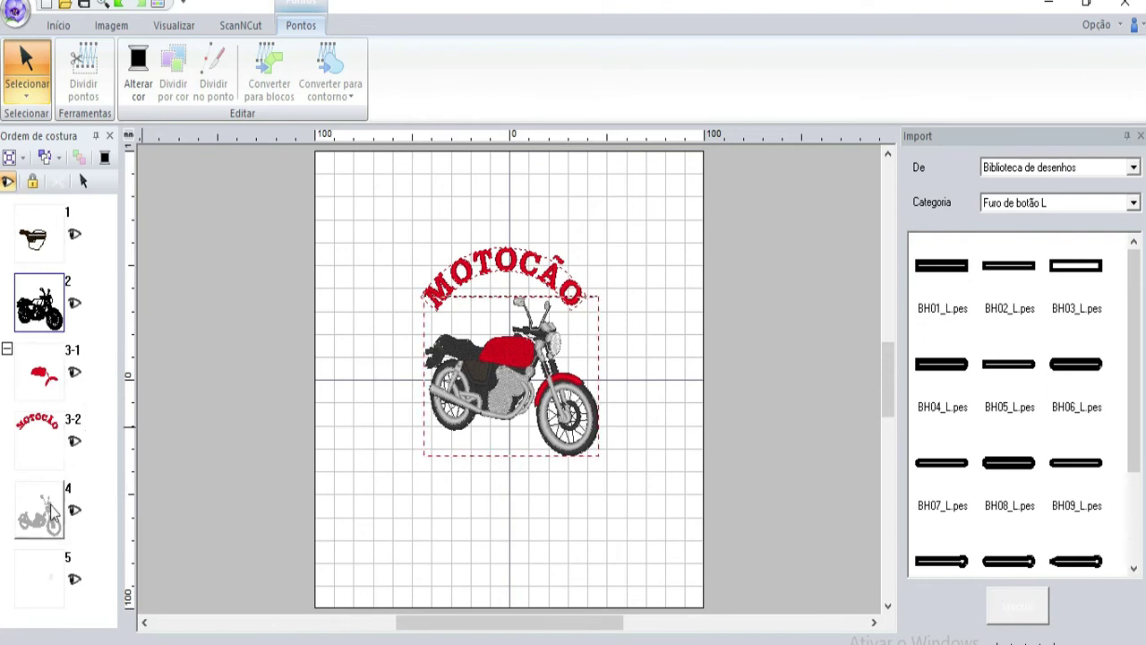
click(42, 584)
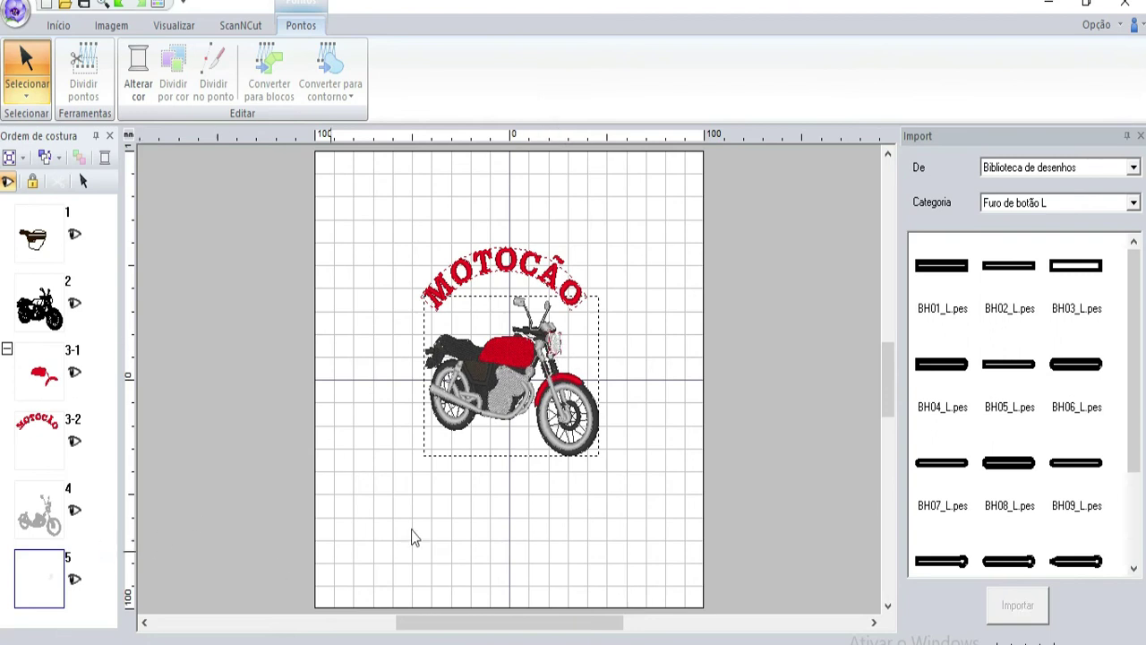
click(29, 514)
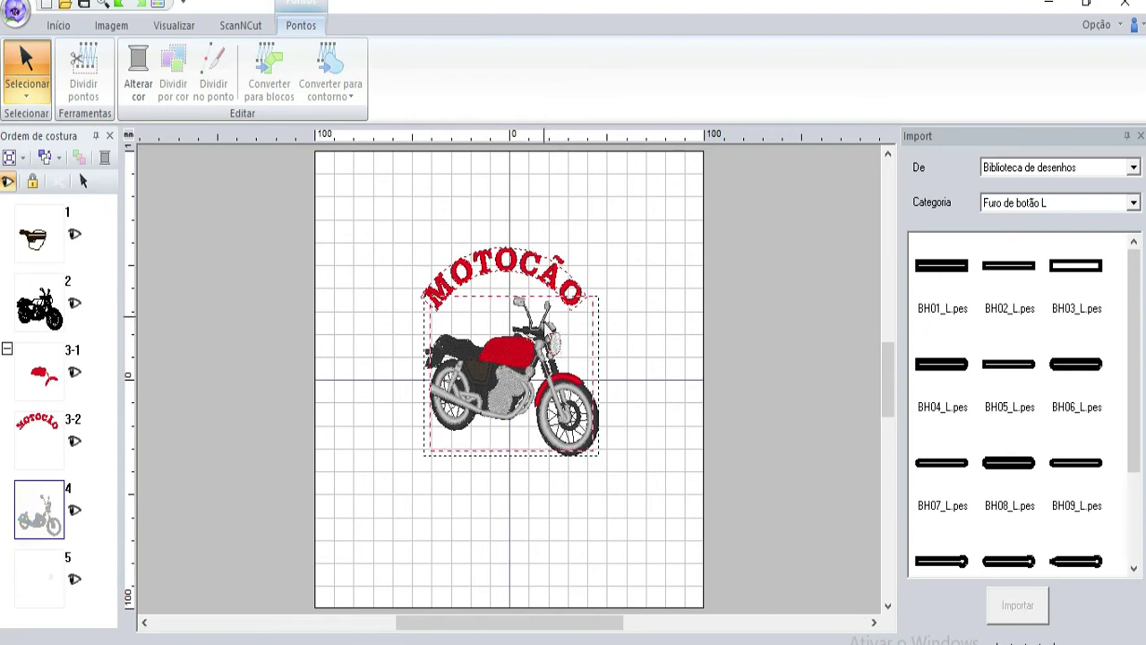
click(61, 428)
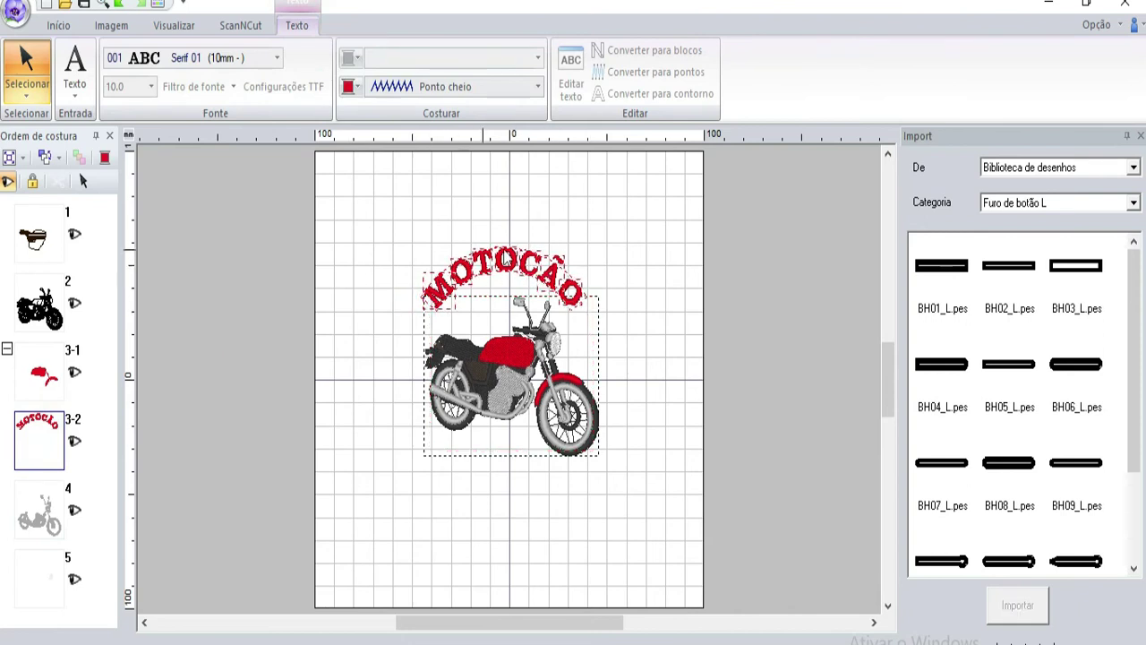
click(41, 372)
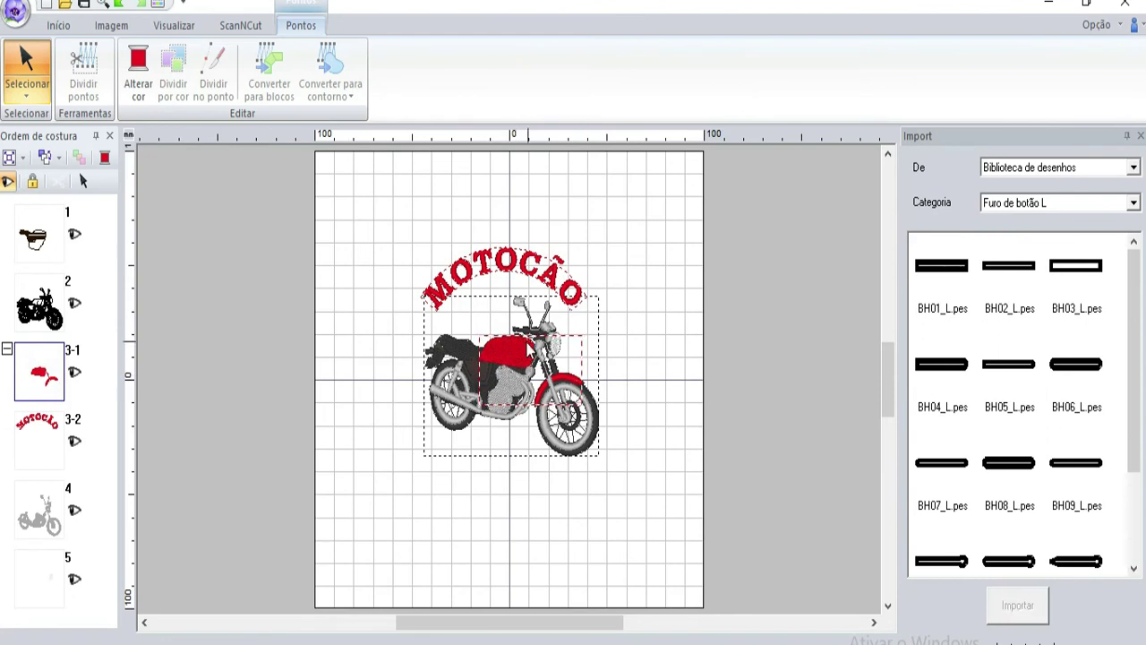
click(49, 313)
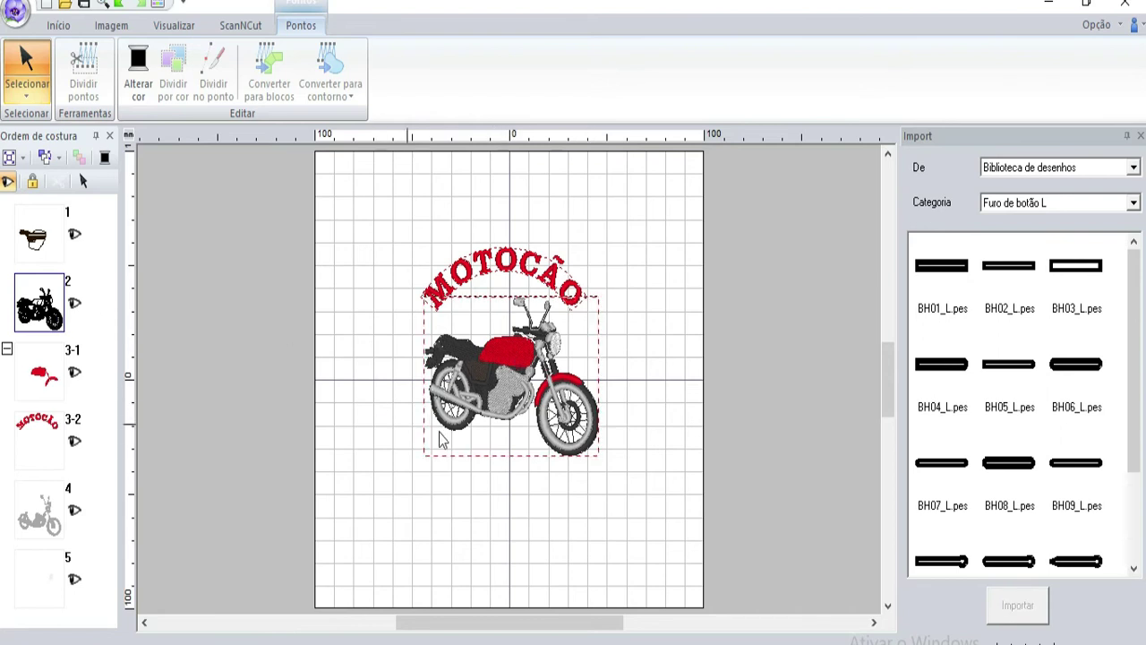
click(41, 242)
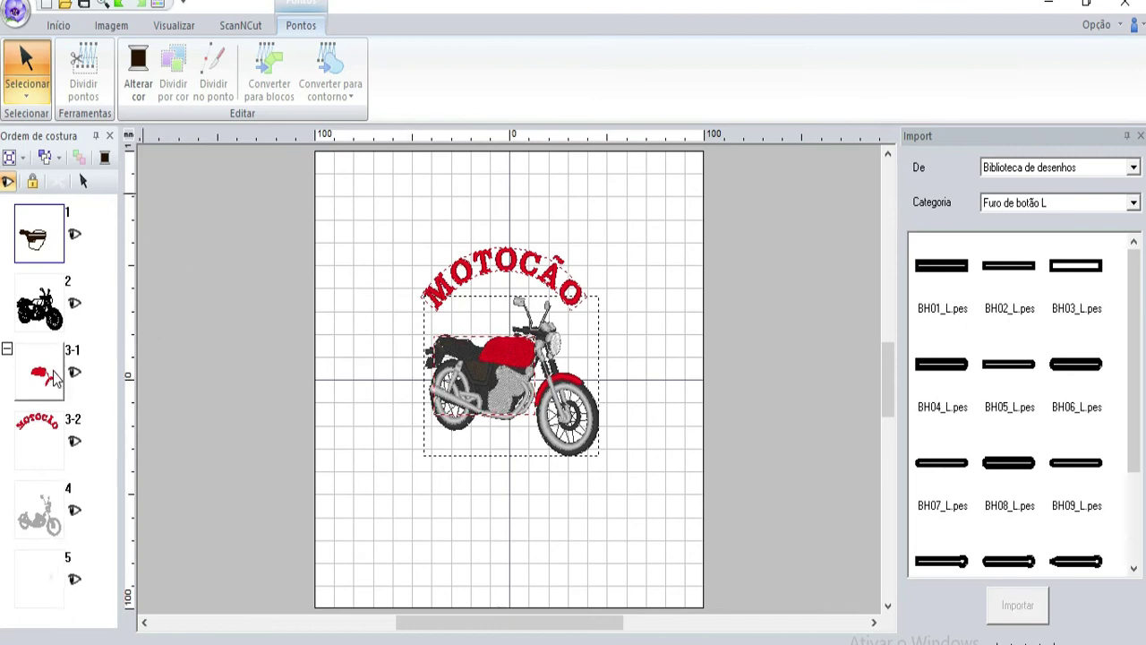
Open the stitch simulator and examine the thread colour sequence along its progress bar.
key(Escape)
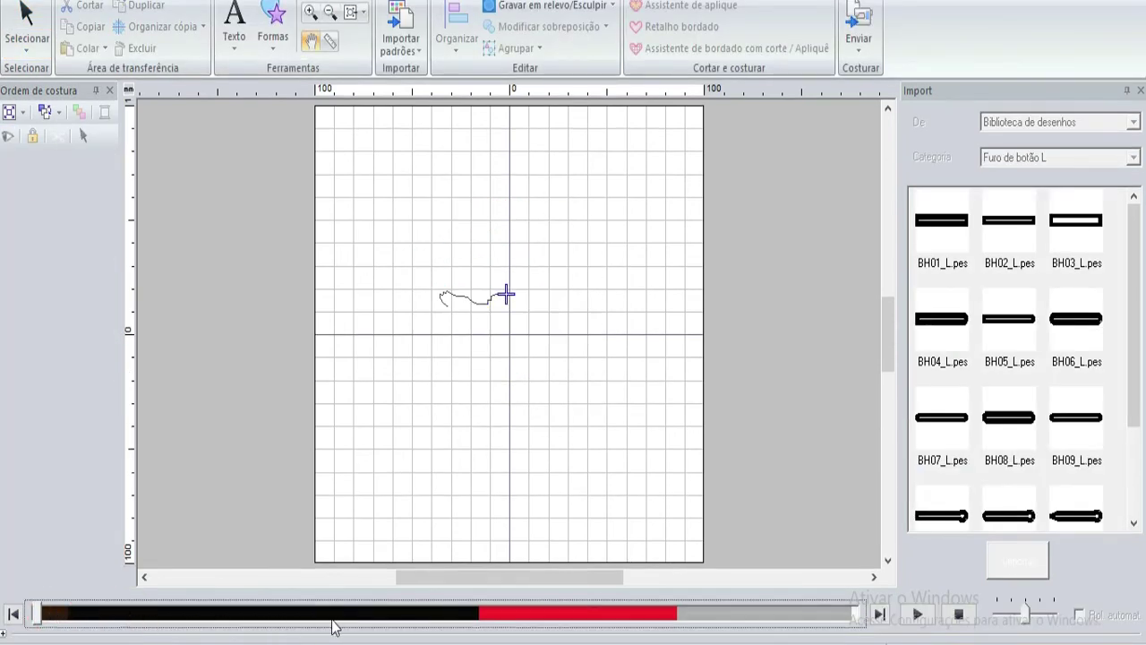
click(400, 618)
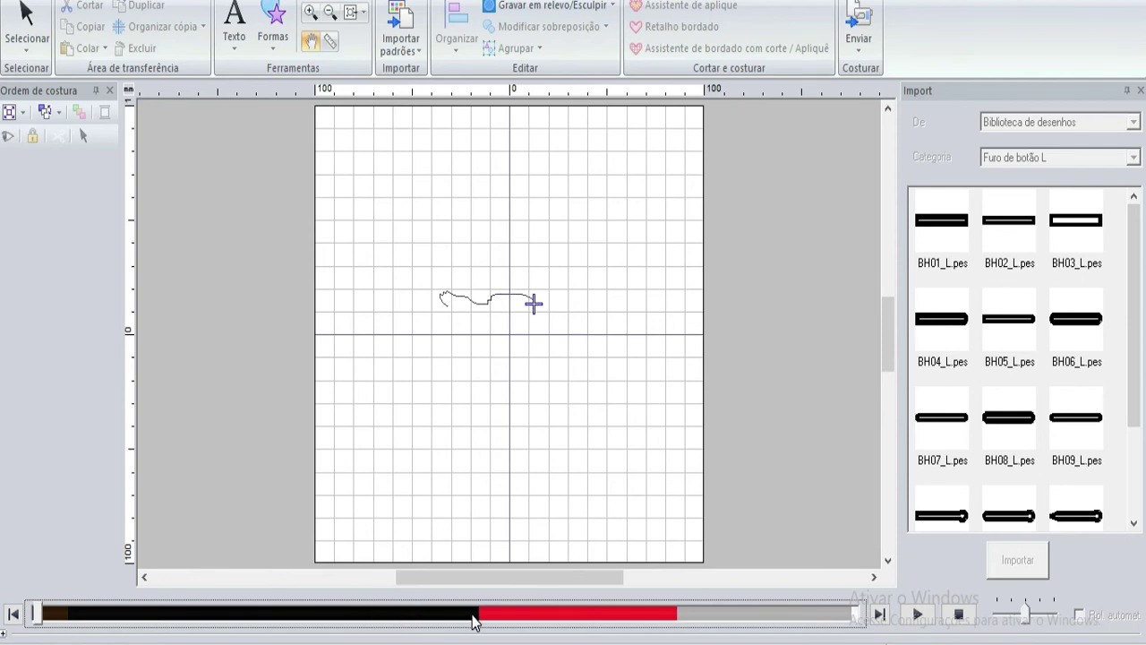
click(473, 618)
click(573, 618)
click(613, 618)
click(651, 616)
click(725, 618)
click(814, 617)
click(857, 618)
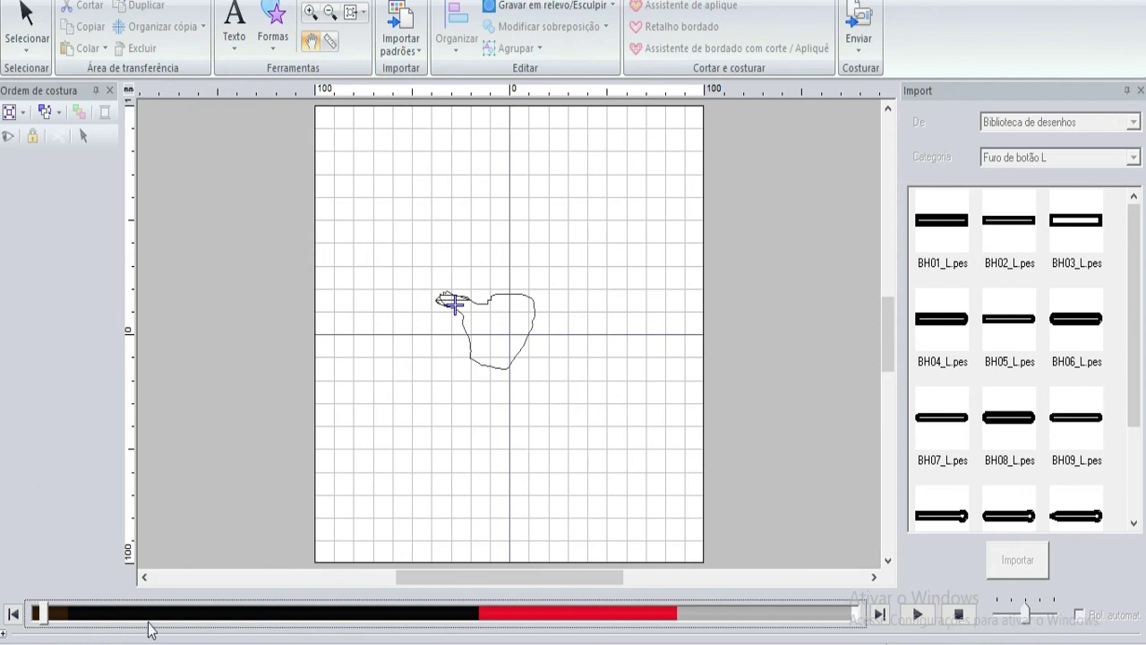
Play the stitch simulation from the start at a higher speed and close the simulator.
click(15, 614)
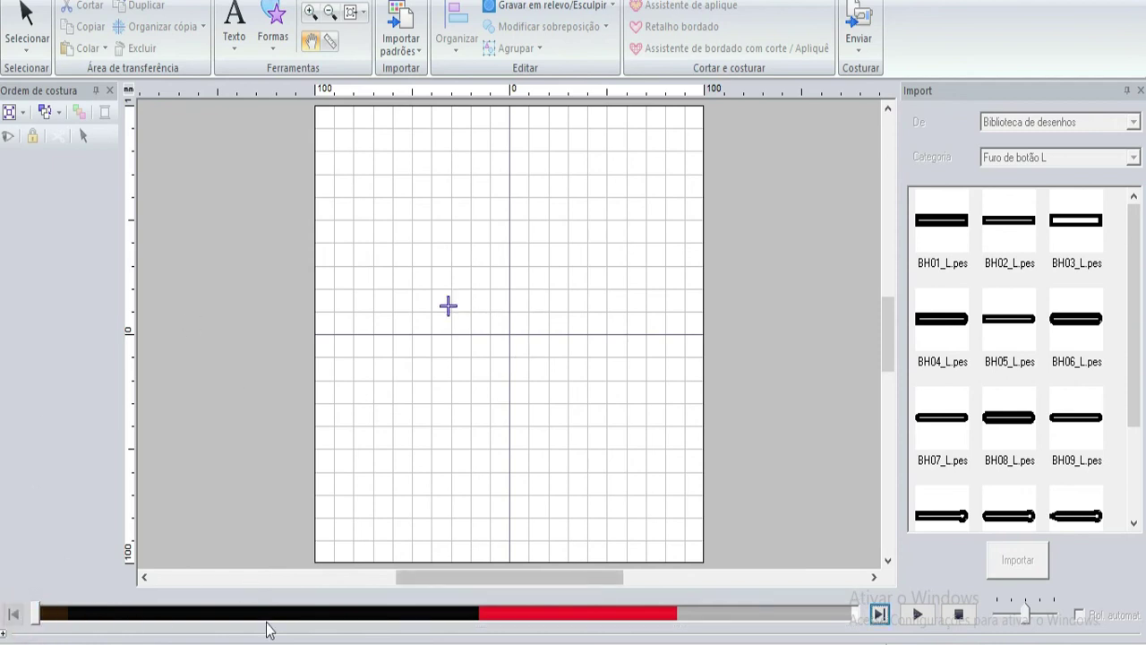
drag(1025, 616, 1035, 616)
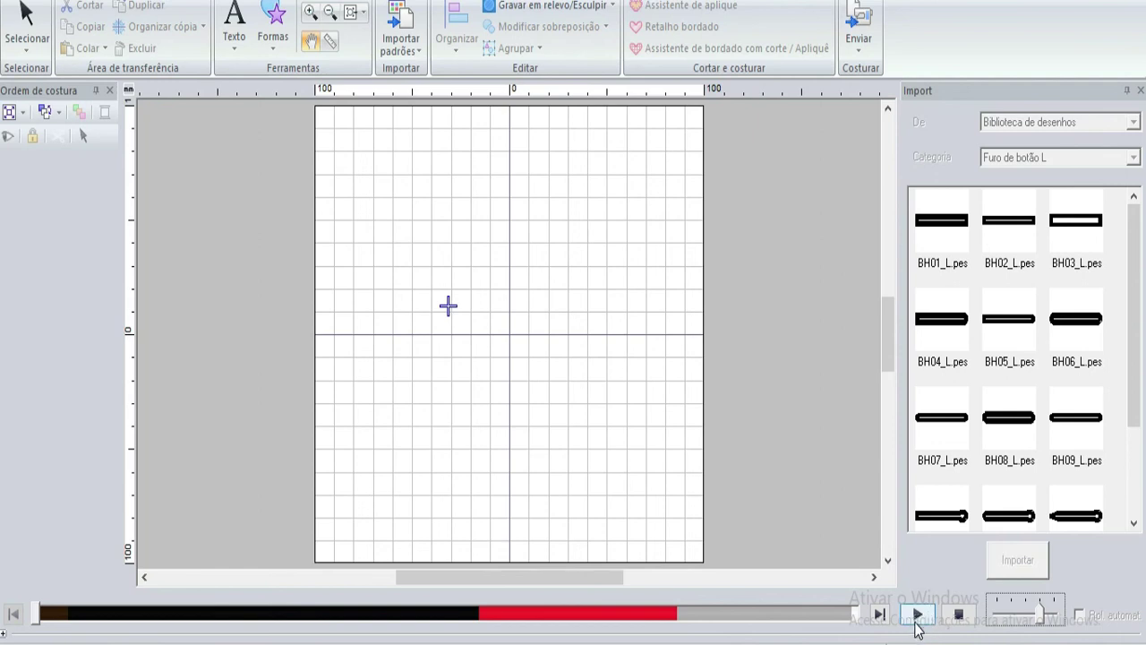
click(917, 614)
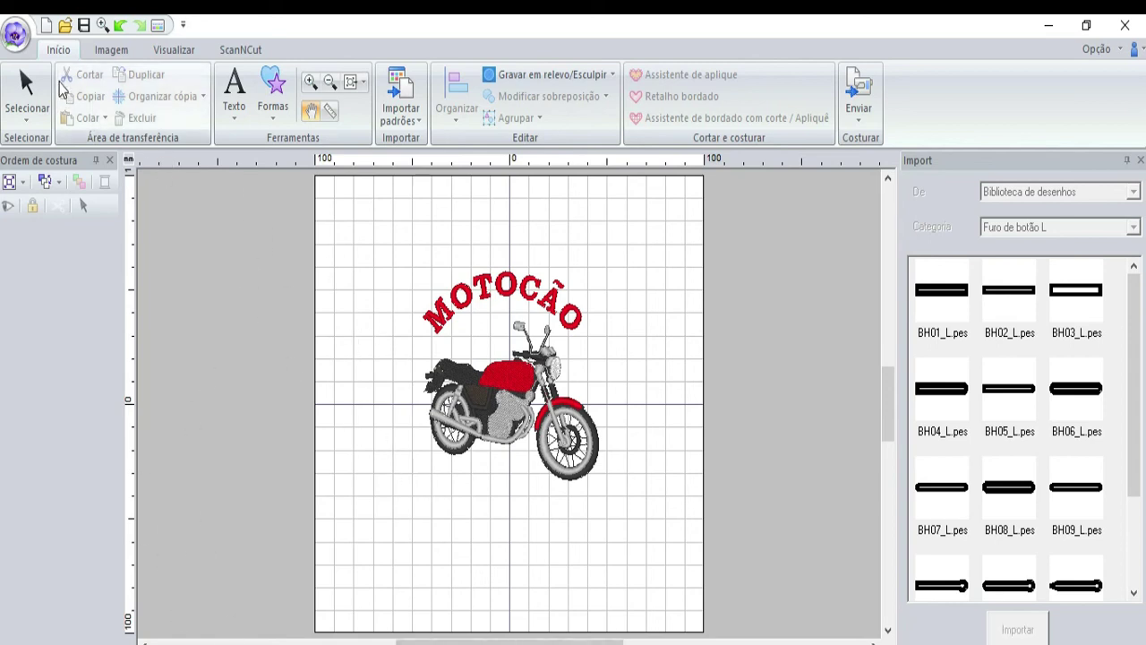
click(106, 53)
click(57, 50)
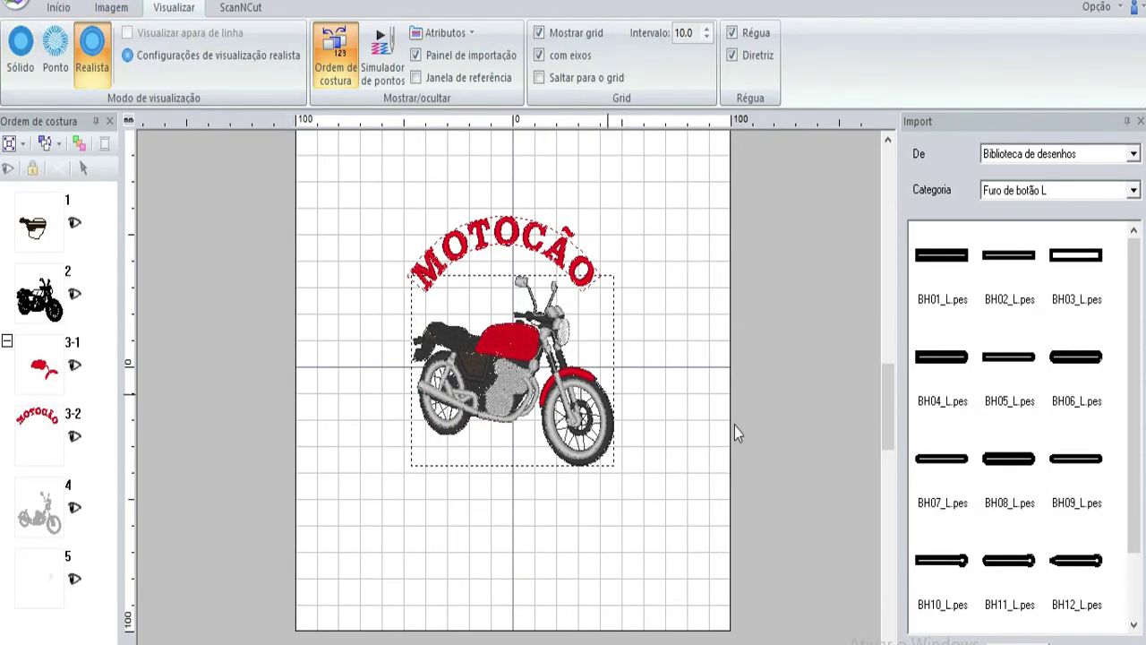
Save the design to the desktop as MOTOCÃO in the Layout & Editing Ver.10.0 (*.PES) format.
click(18, 3)
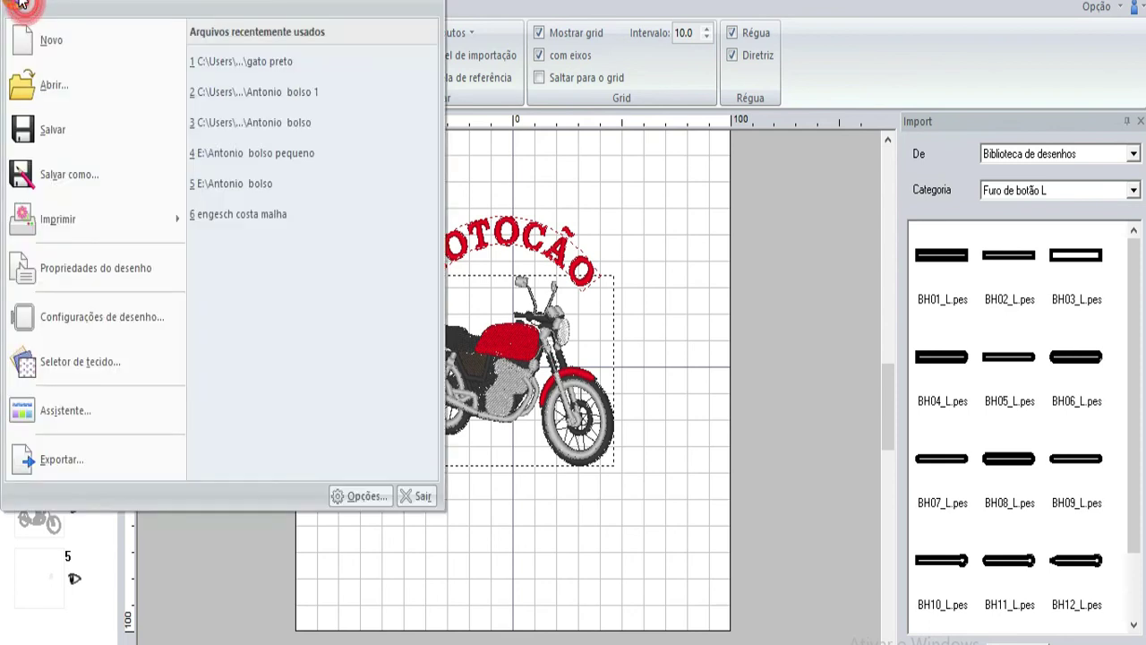
click(100, 170)
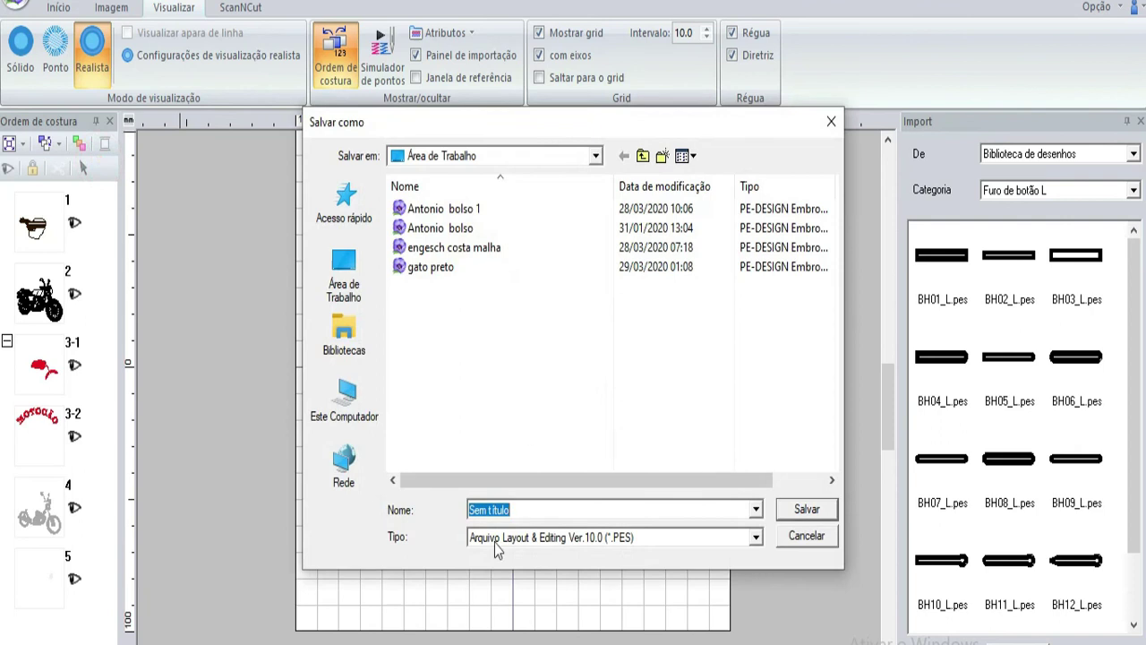
click(756, 538)
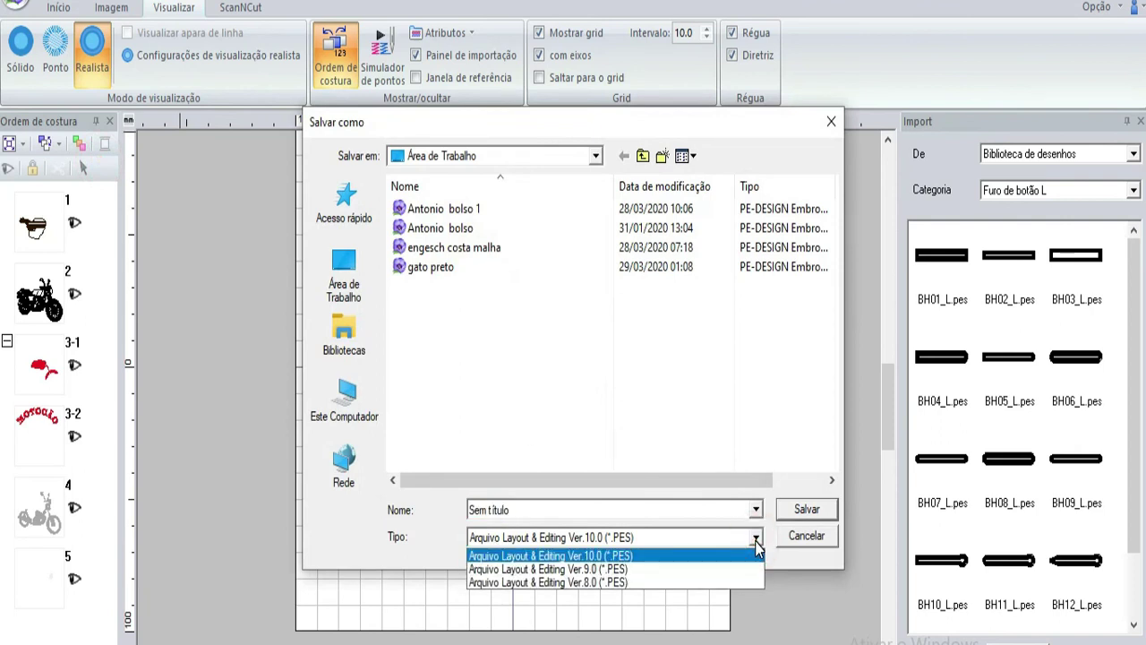
click(755, 541)
click(756, 538)
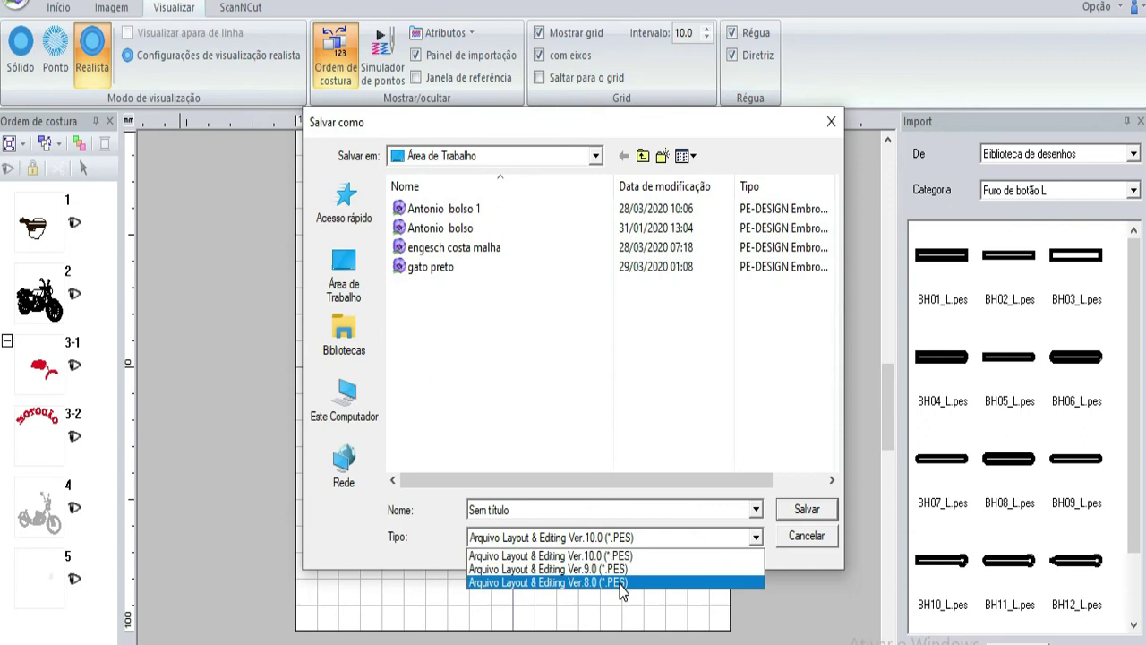
click(755, 541)
click(755, 541)
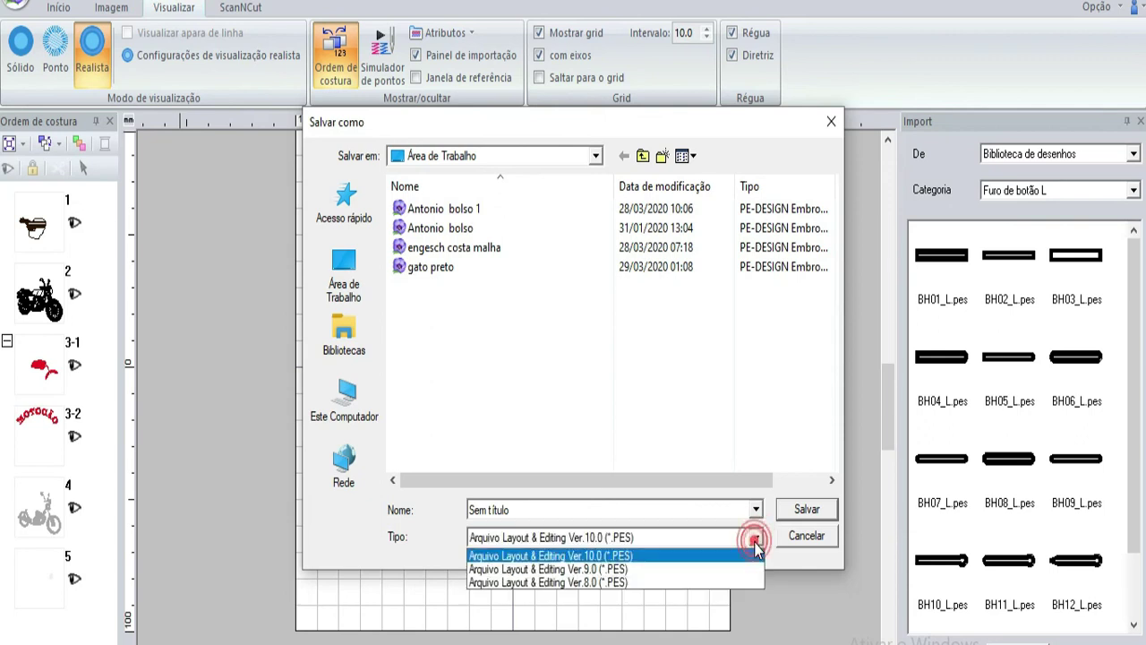
click(678, 557)
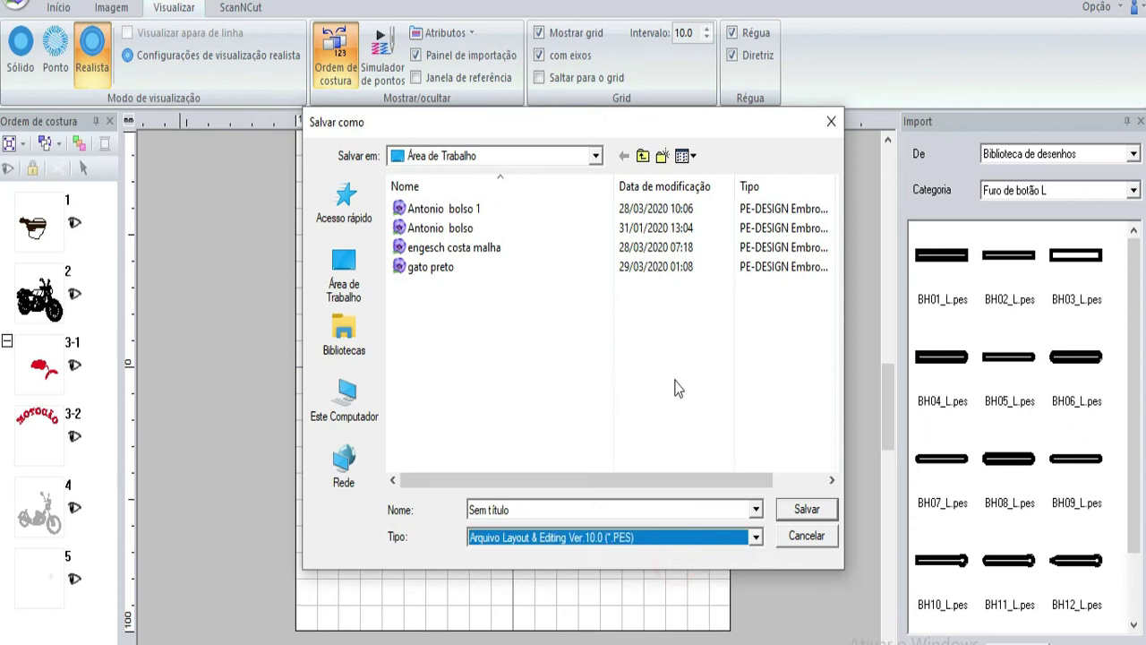
click(488, 509)
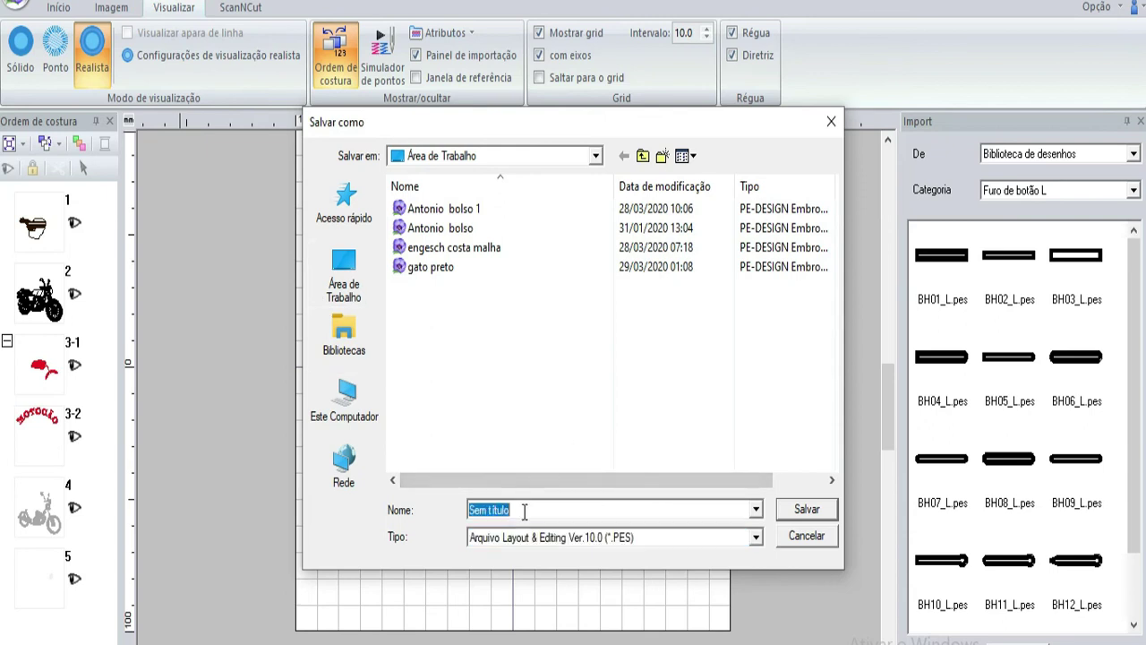
text(M)
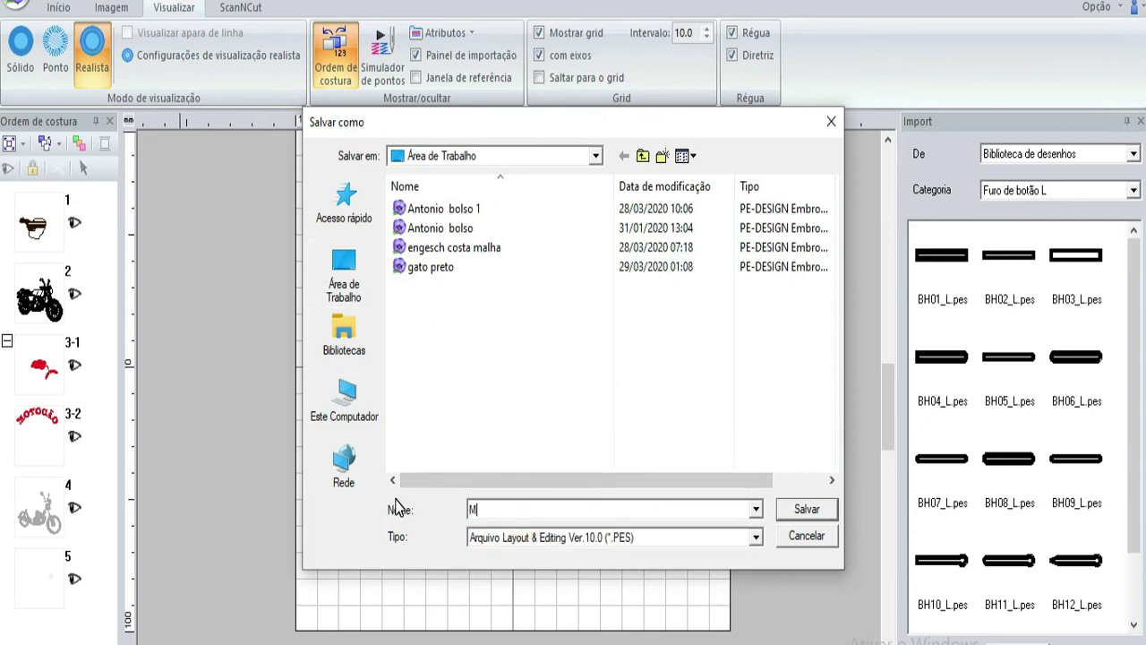
text(OTOCÃO)
click(789, 510)
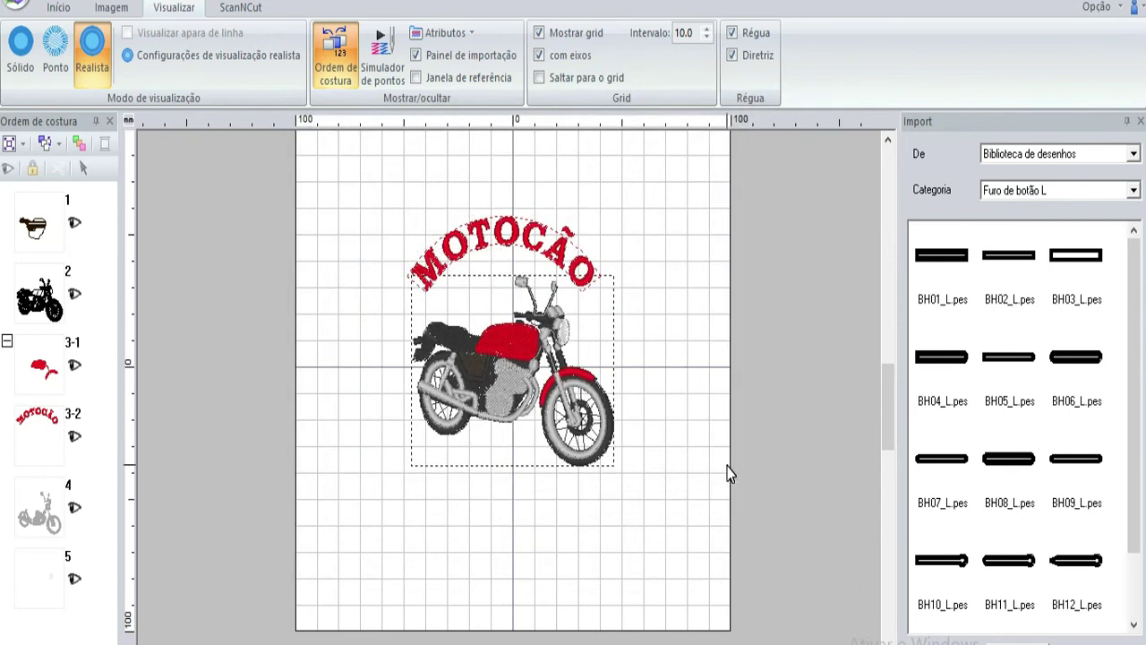
Send the embroidery design to the USB media on drive E: and dismiss the completion message.
click(16, 5)
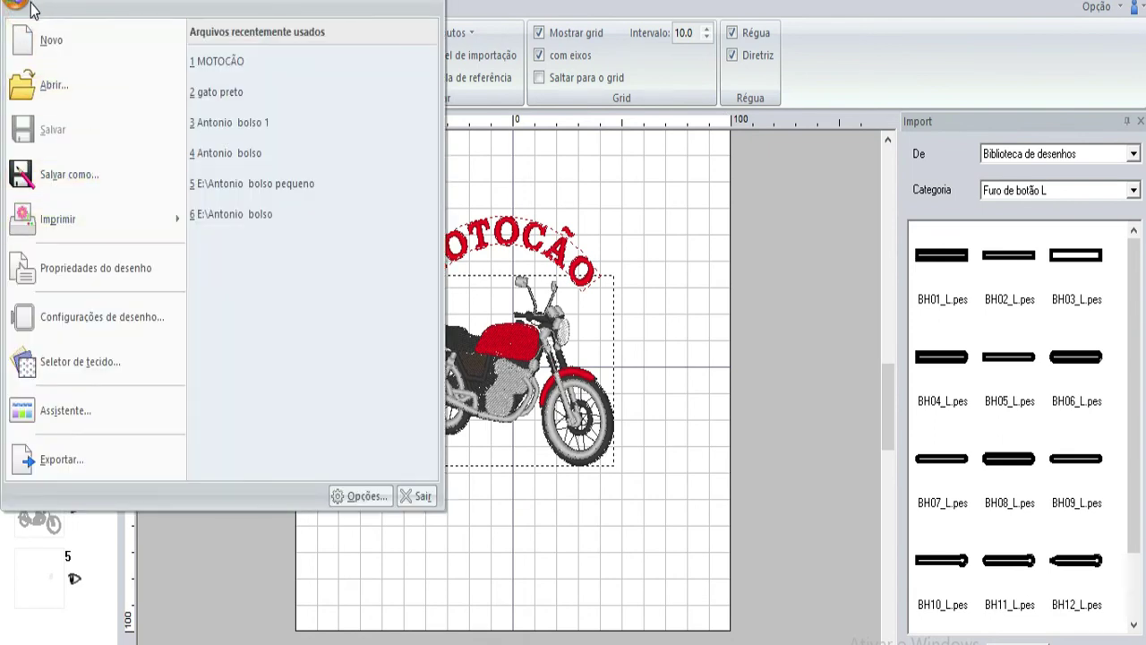
click(775, 242)
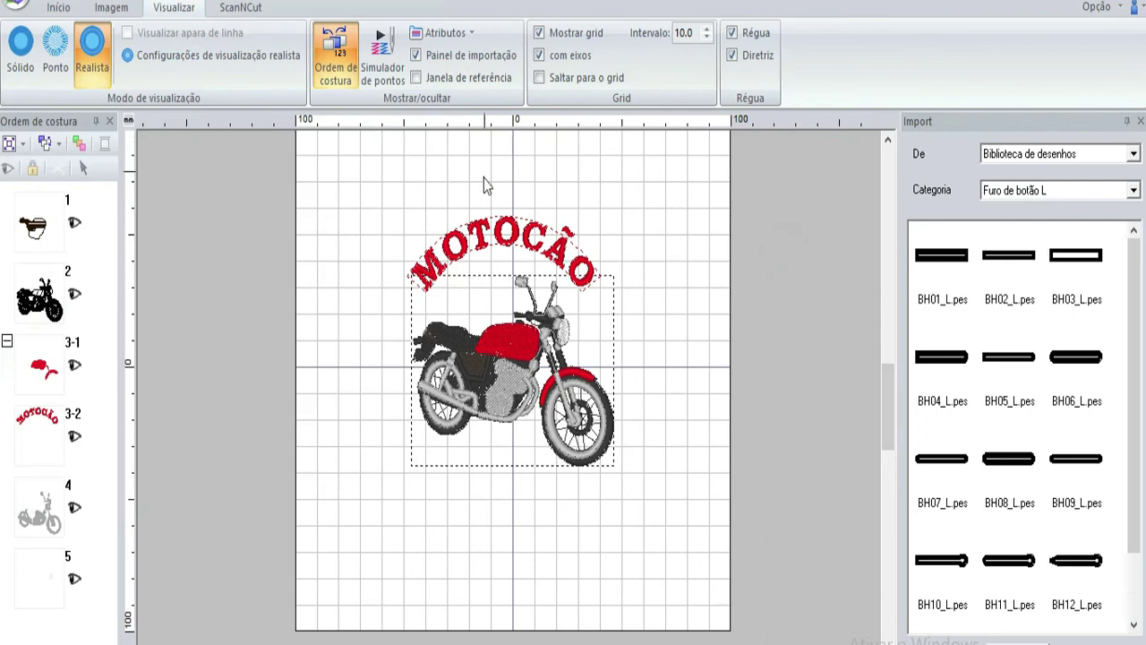
click(61, 7)
click(858, 78)
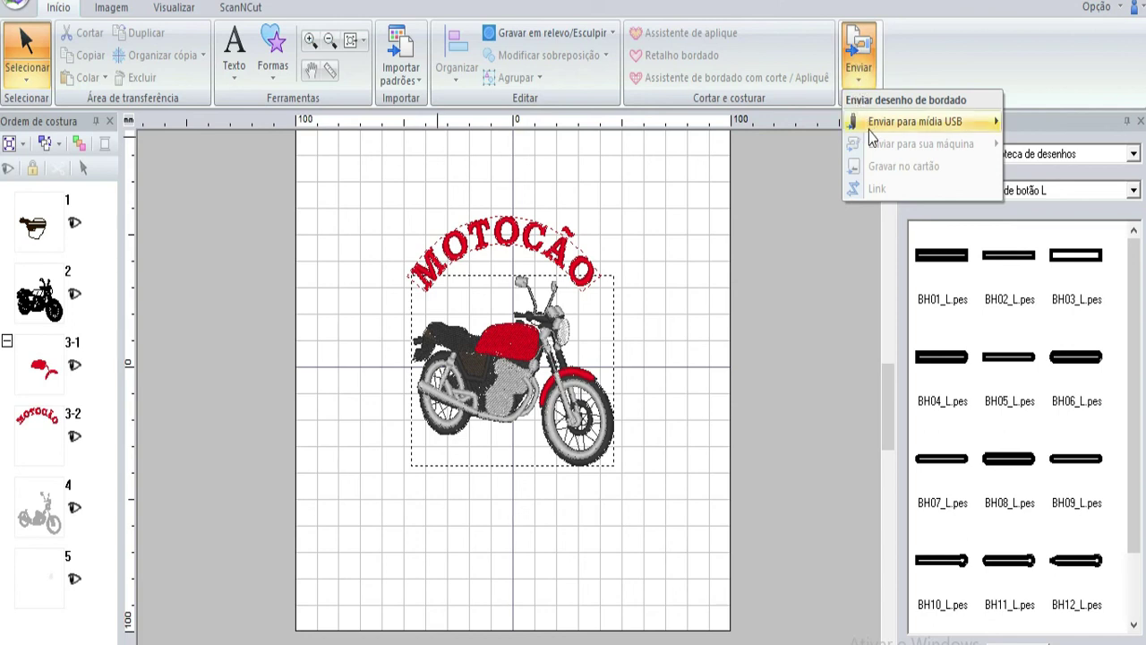
mouse_move(886, 126)
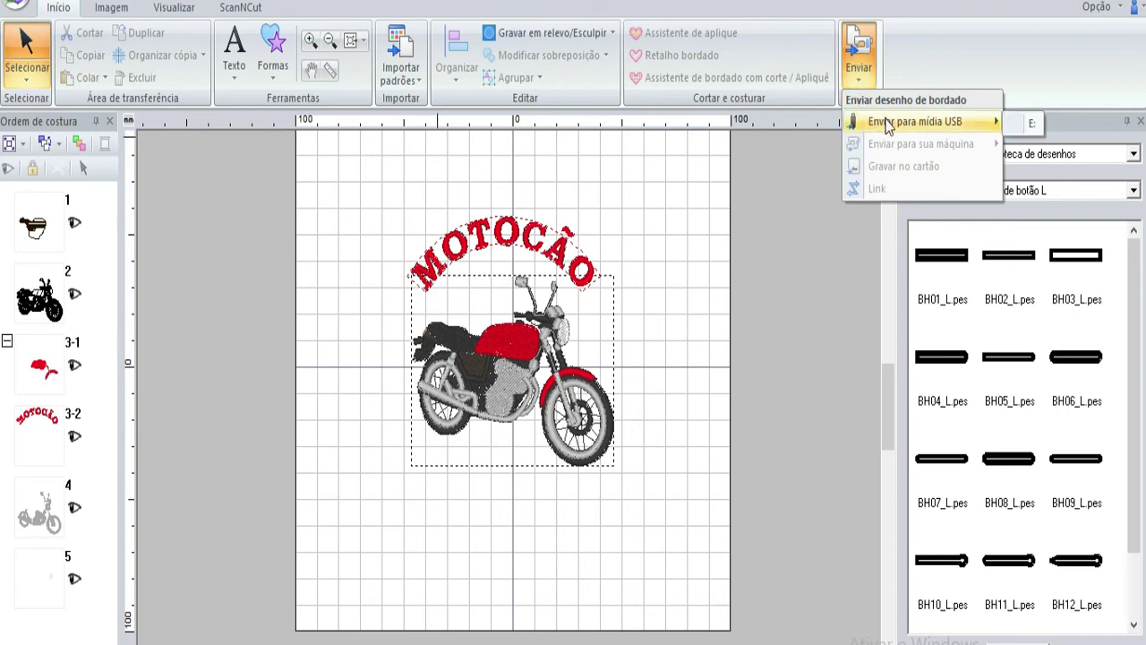
click(1035, 125)
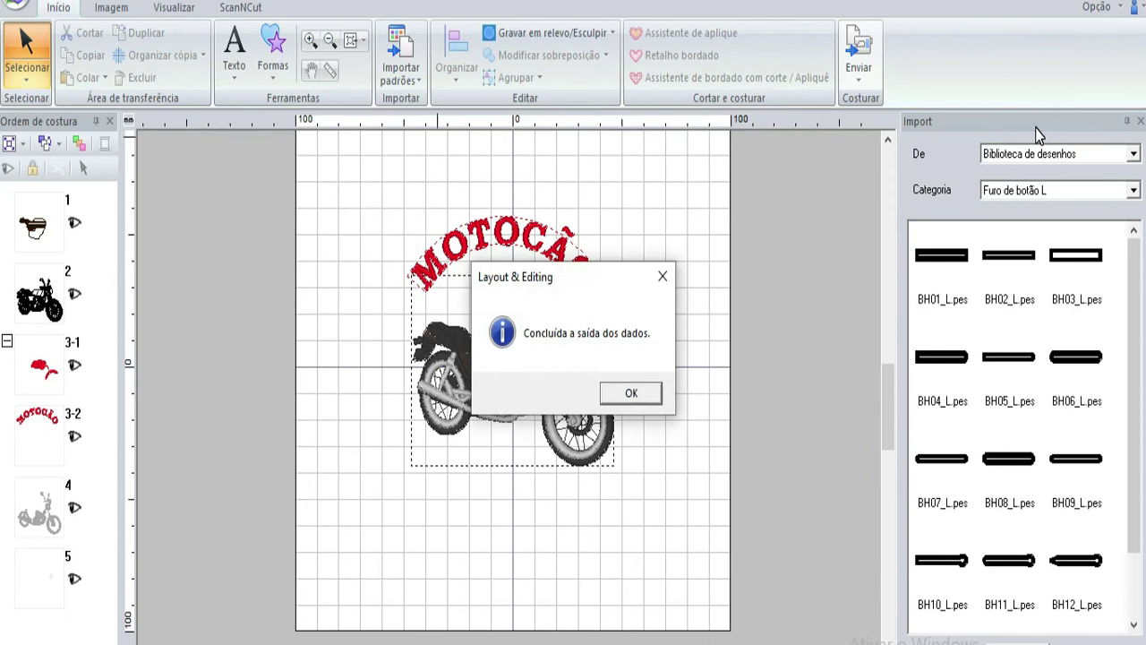
click(630, 392)
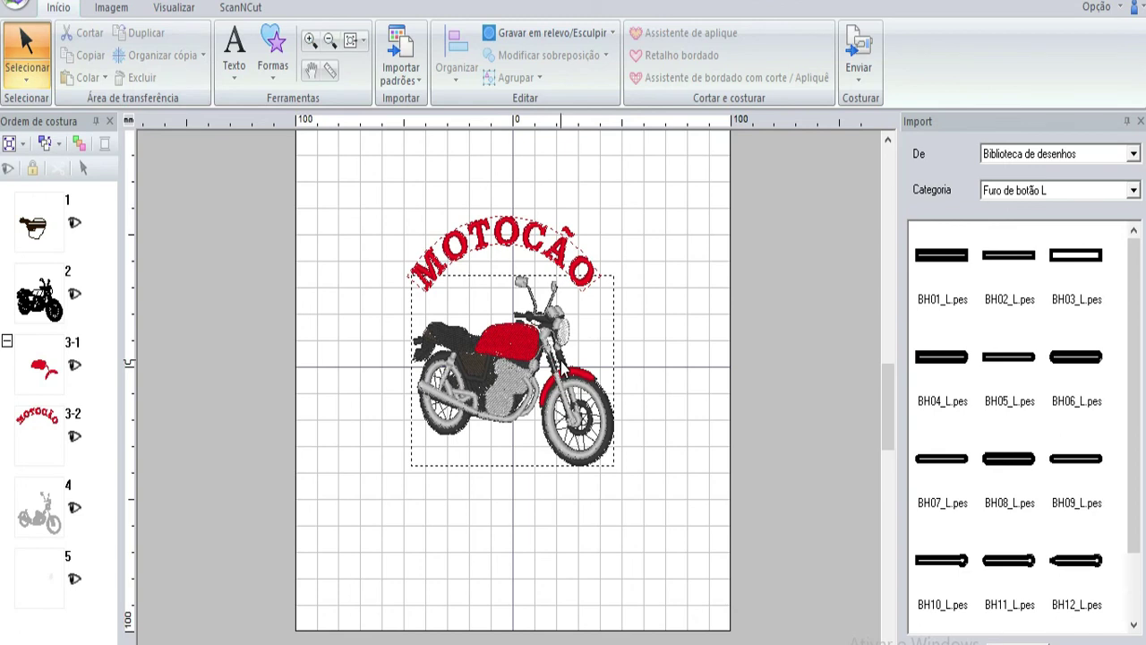
Start exporting the design to a file and set the file type to Janome (*.JEF).
click(17, 7)
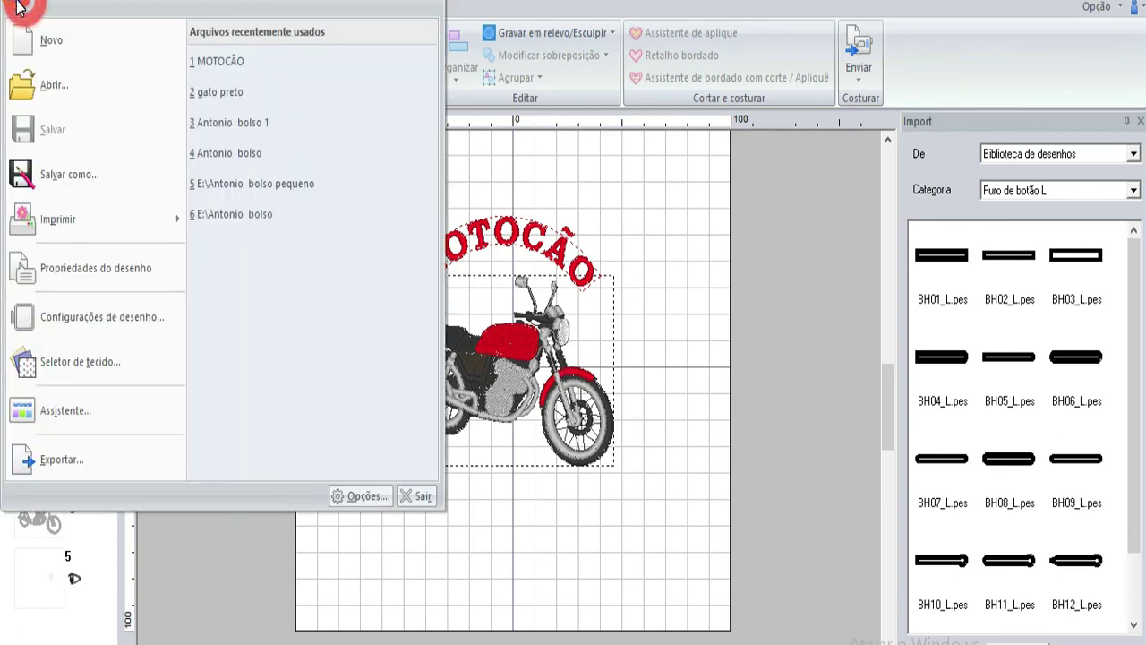
click(65, 469)
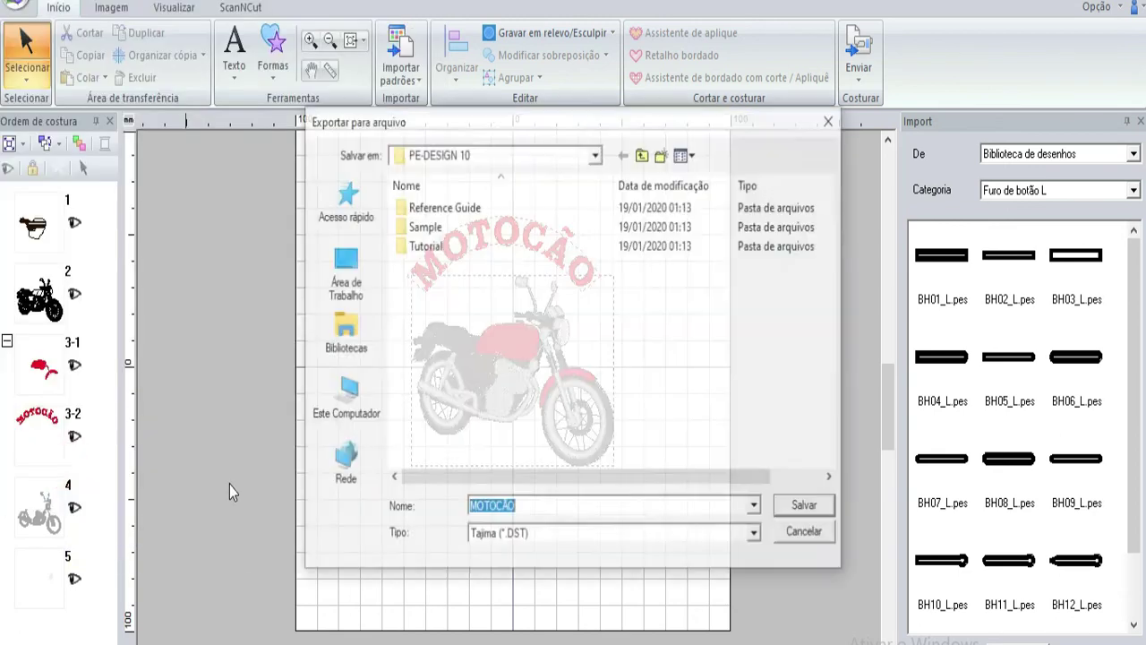
click(755, 536)
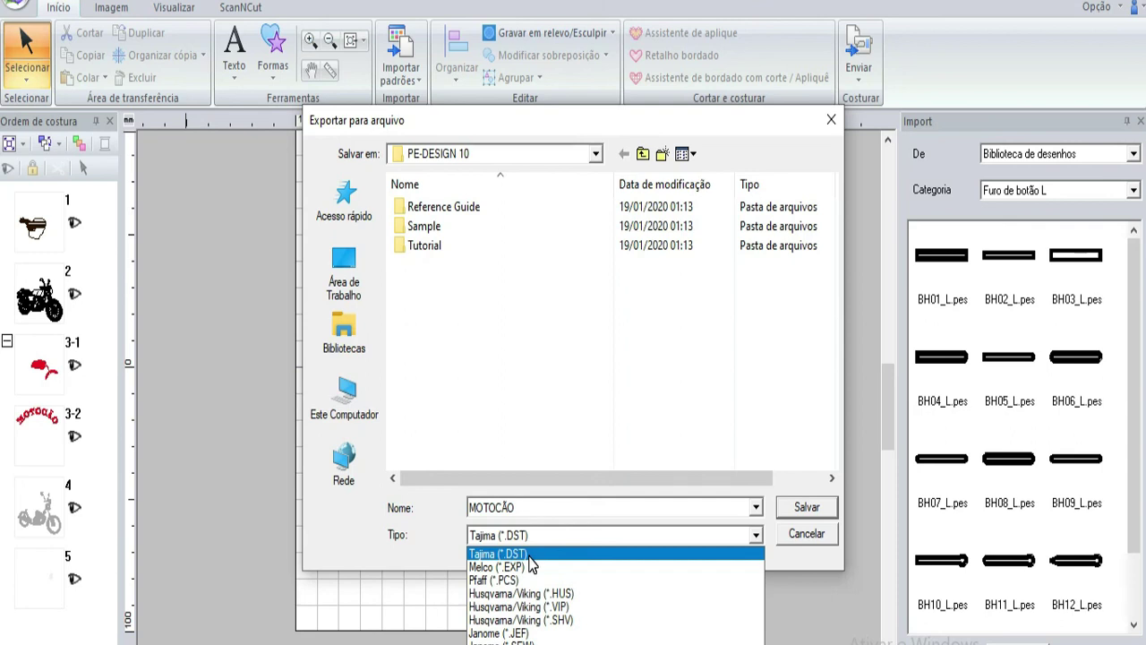
click(540, 633)
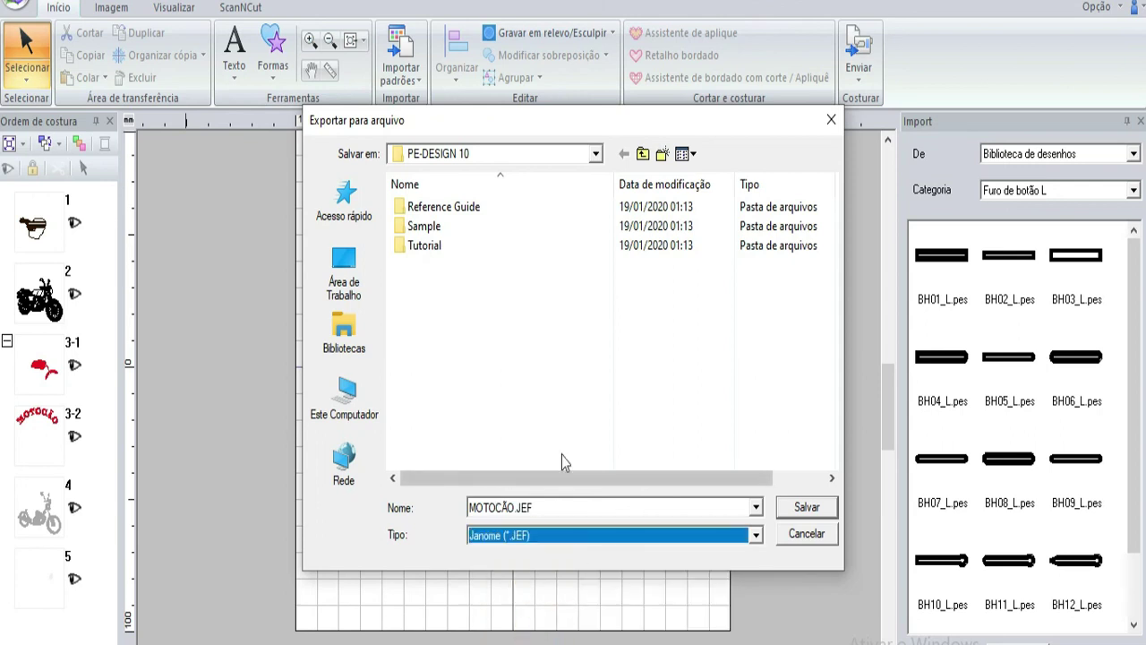
Create a new folder named BORDADOS GRUPOS JEF inside Documentos as the export location.
click(595, 157)
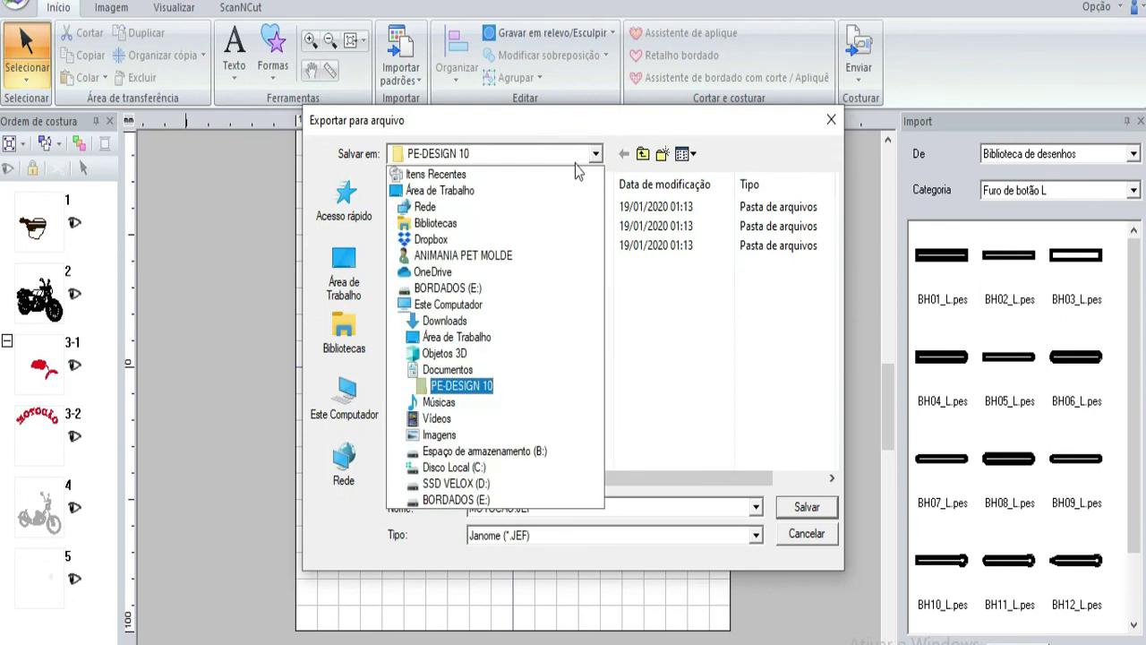
click(465, 372)
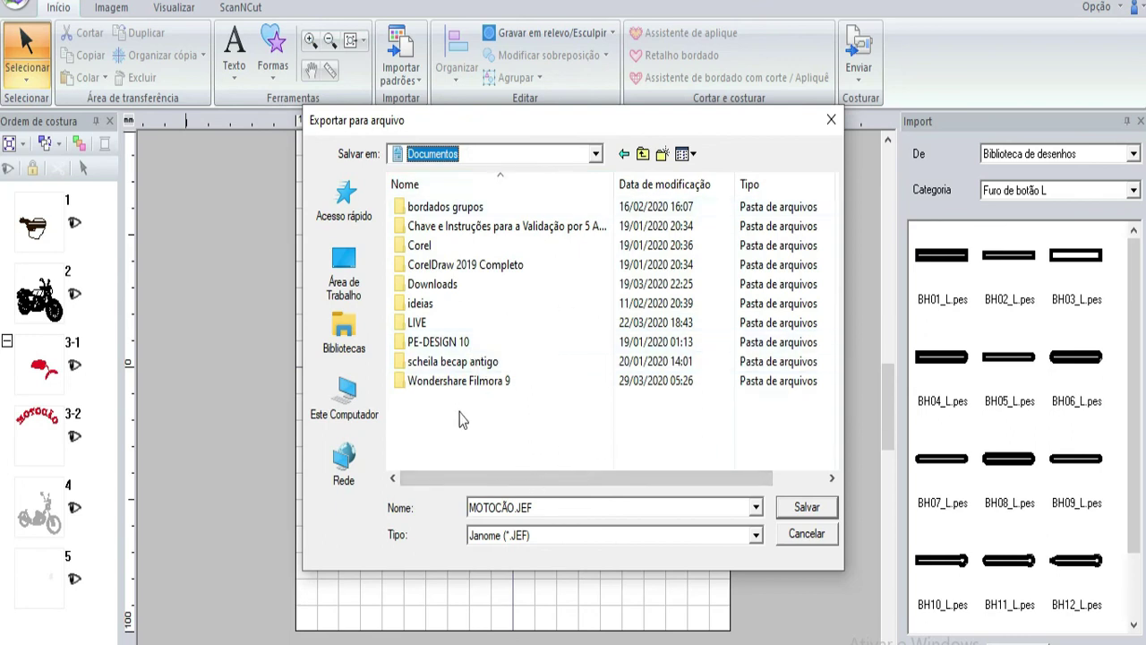
click(664, 155)
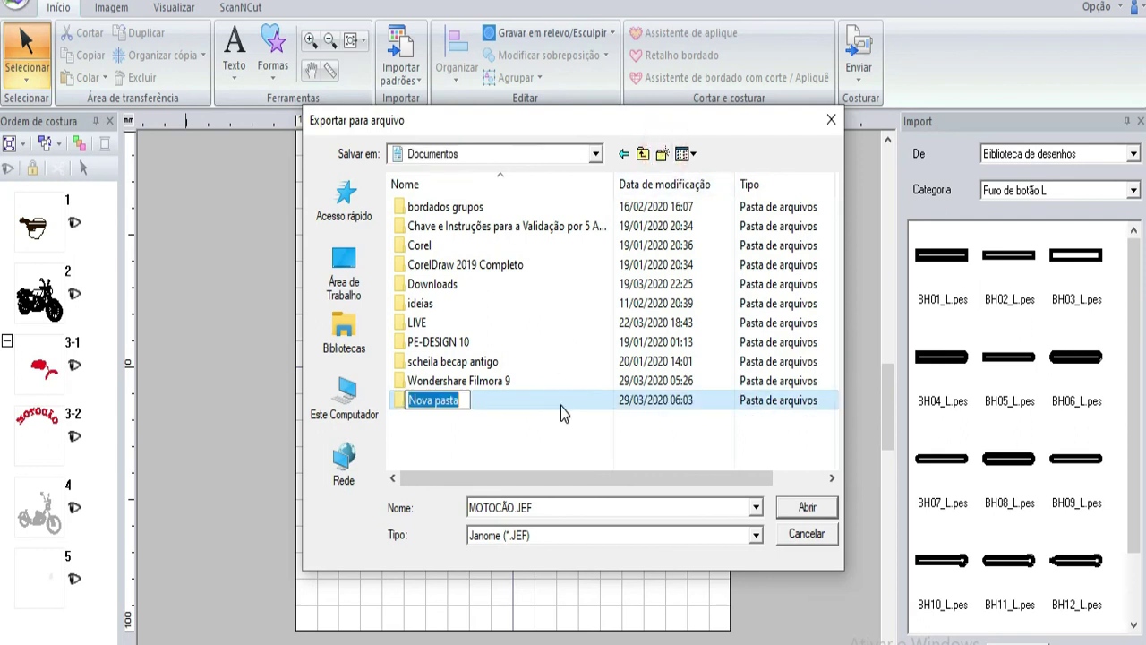
text(B)
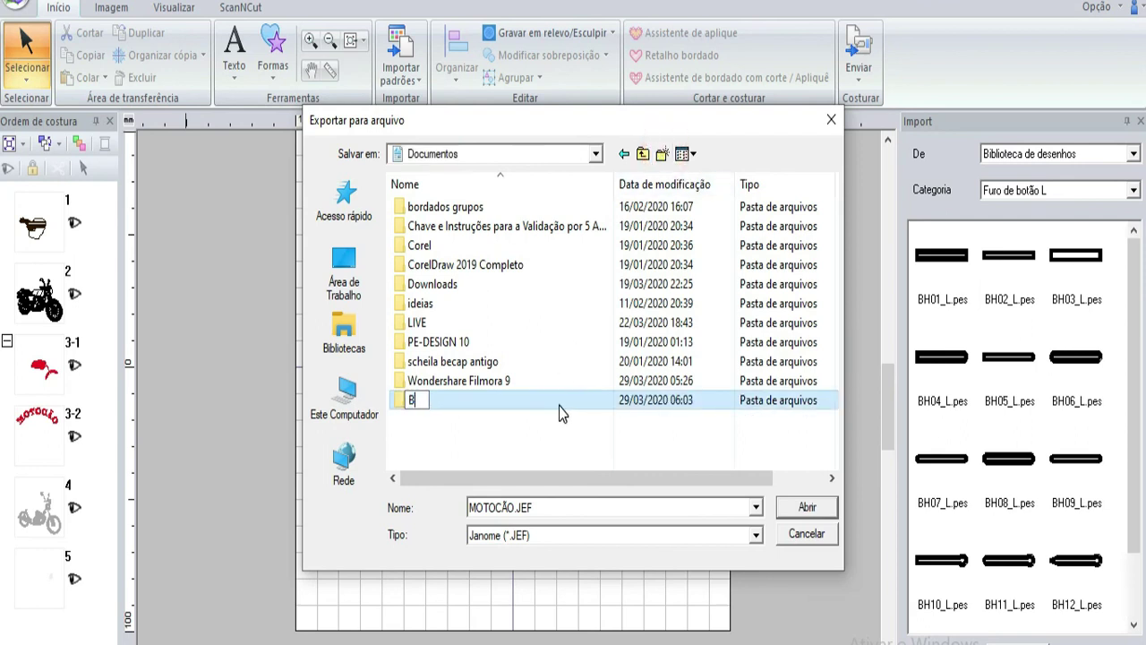
text(ORDADOS)
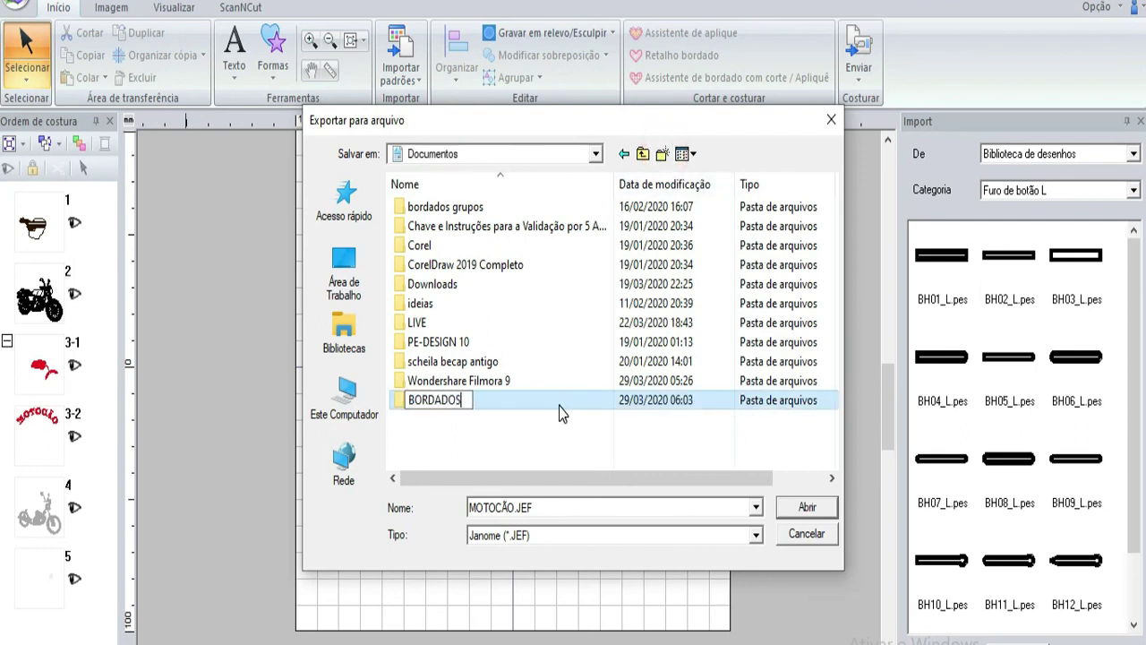
text( GRUPOS JEFF)
key(BackSpace)
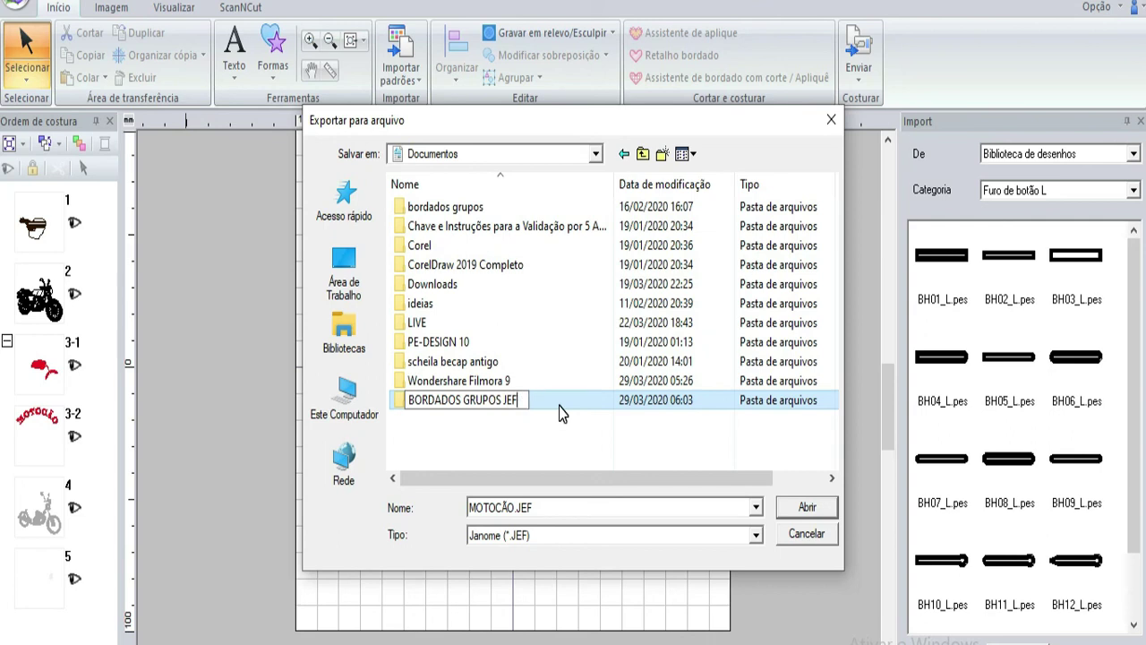
Export the design as MOTOCÃO.JEF into the BORDADOS GRUPOS JEF folder.
click(401, 407)
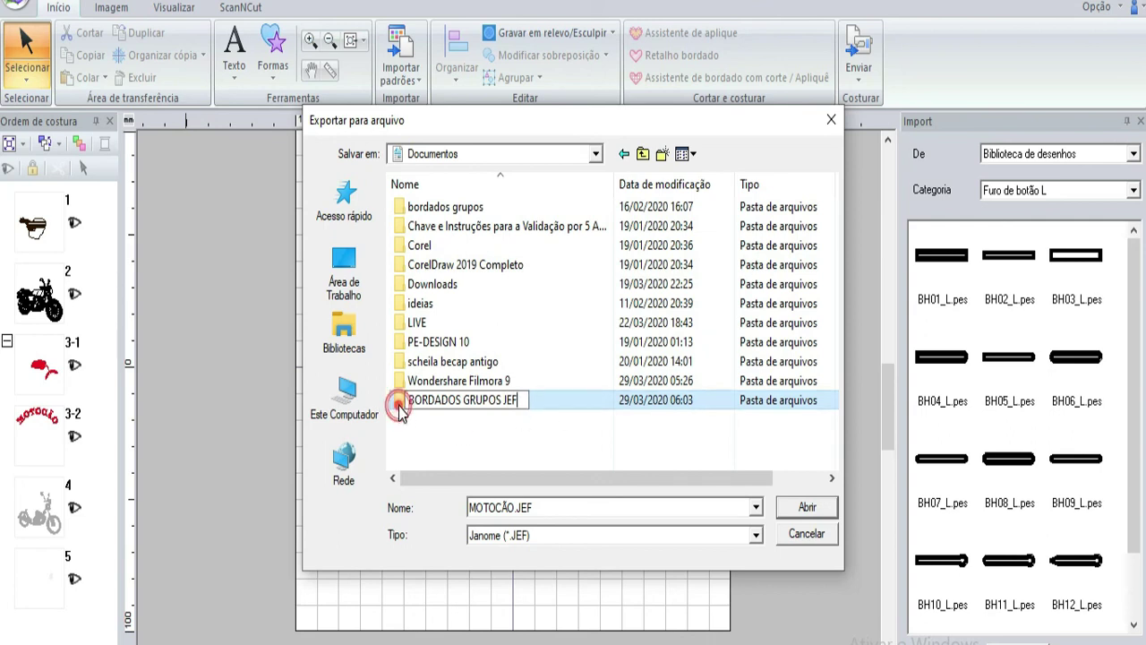
double_click(400, 407)
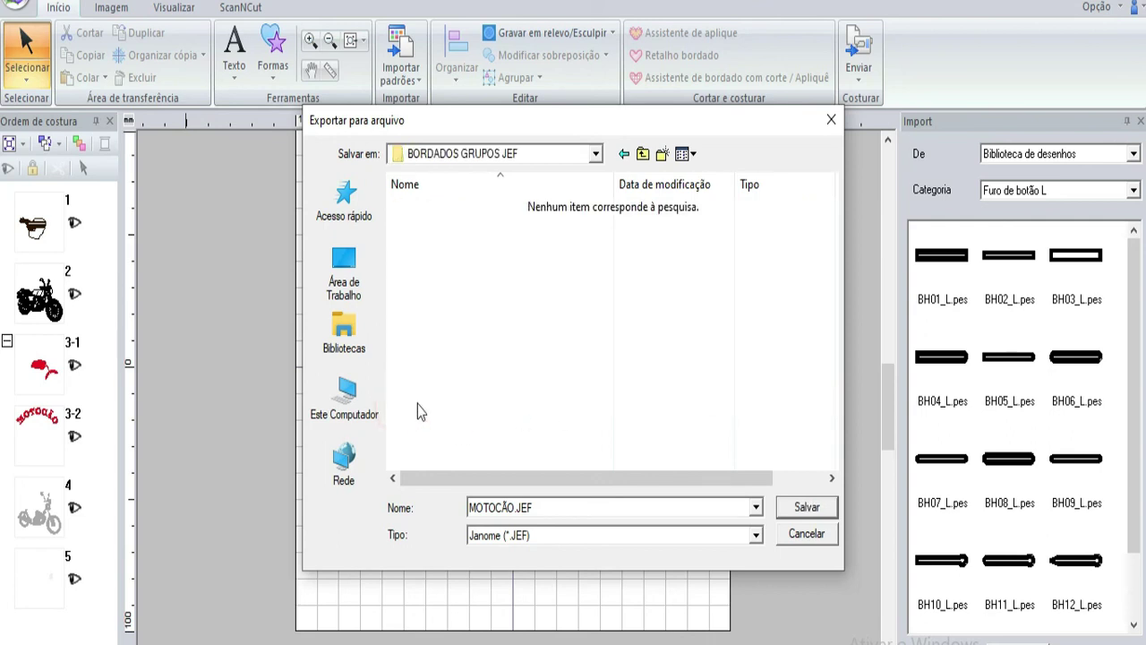
click(806, 507)
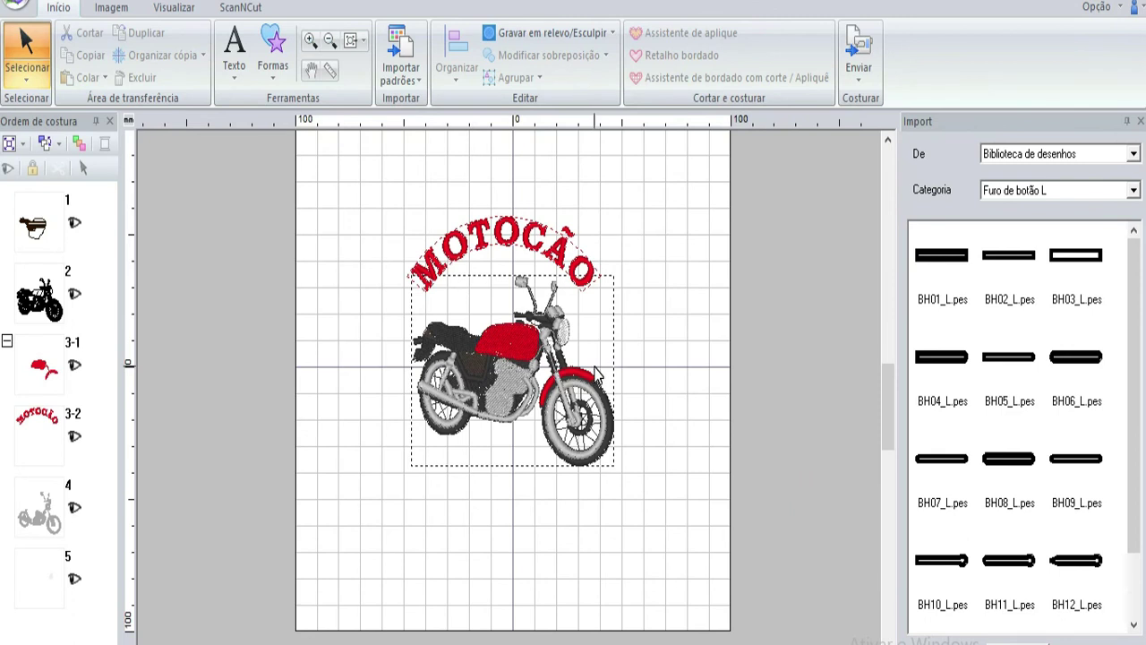